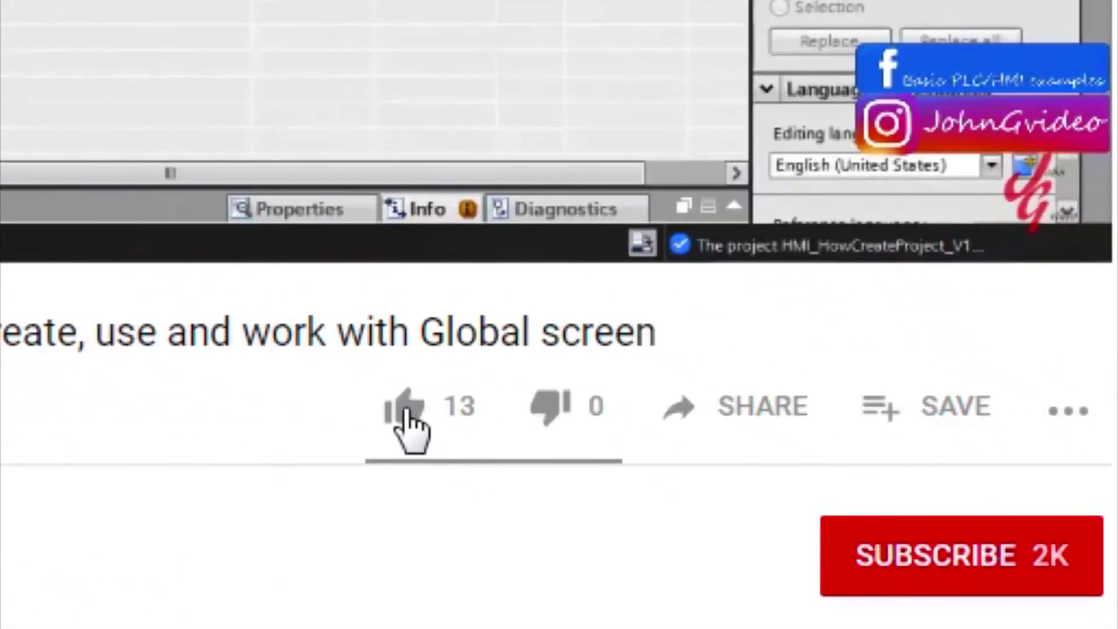
# Resize the project tree and widen the Toolbox so all controls are visible.
pyautogui.click(701, 499)
pyautogui.click(885, 534)
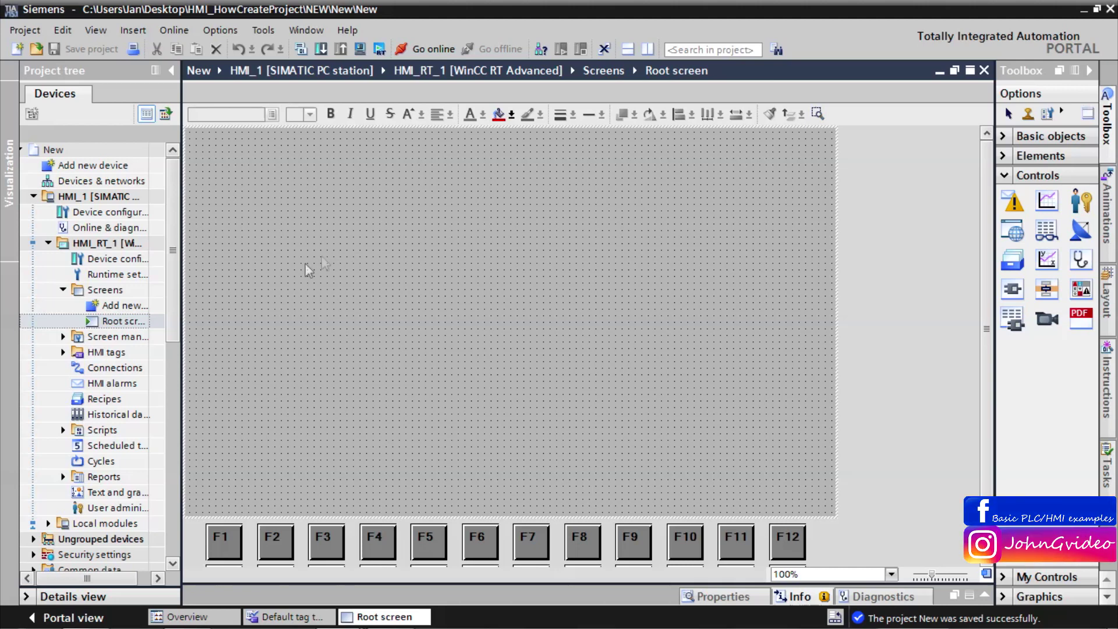
pyautogui.moveTo(183, 254); pyautogui.dragTo(277, 255)
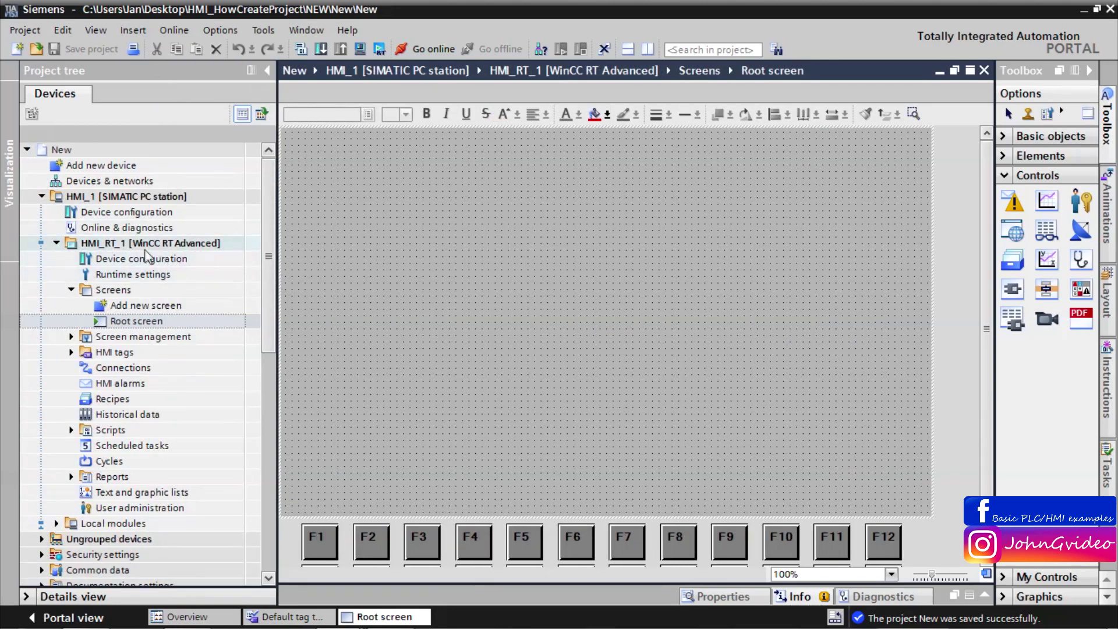
pyautogui.moveTo(277, 281); pyautogui.dragTo(164, 281)
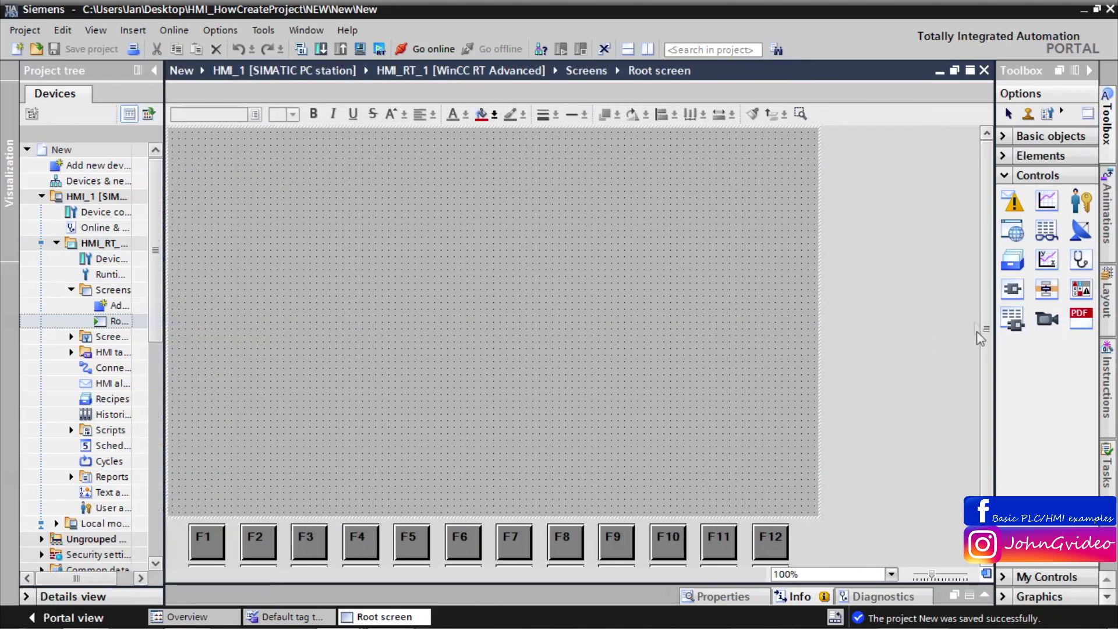
pyautogui.moveTo(1000, 350); pyautogui.dragTo(847, 344)
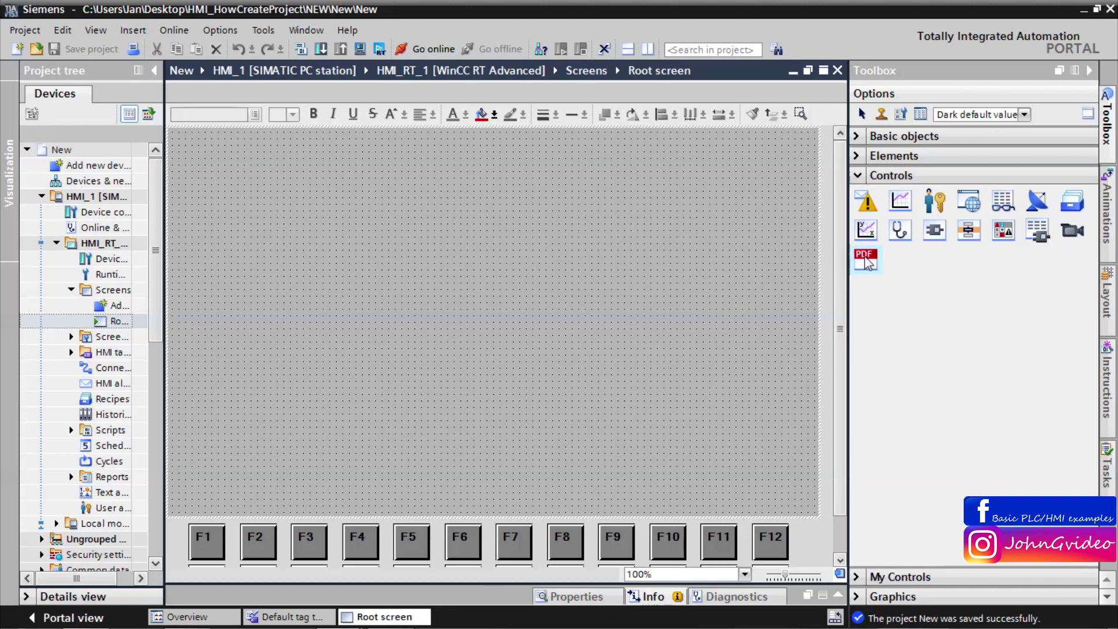
# Place a PDF view control at the Root screen's top-left corner and enlarge it.
pyautogui.moveTo(868, 263); pyautogui.dragTo(303, 232)
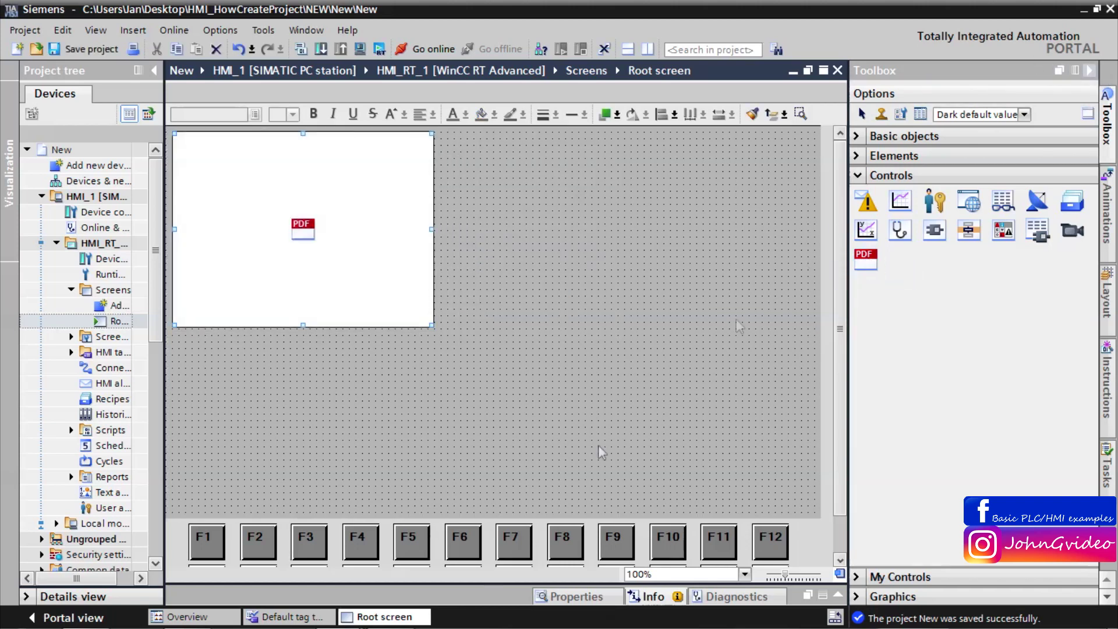
pyautogui.moveTo(285, 233); pyautogui.dragTo(282, 231)
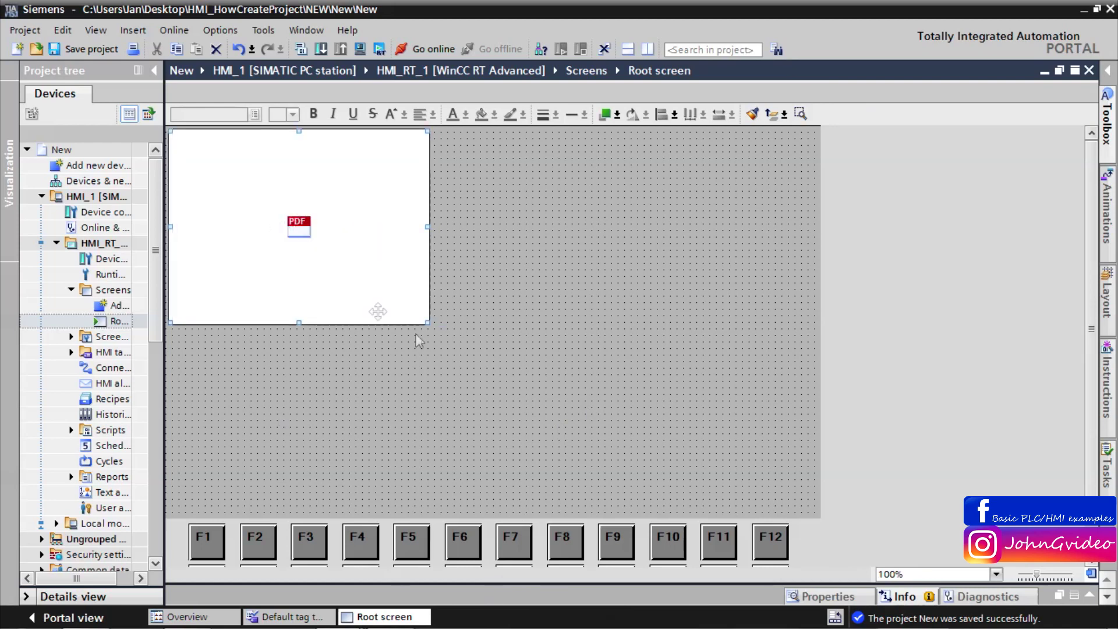
pyautogui.moveTo(429, 323); pyautogui.dragTo(520, 488)
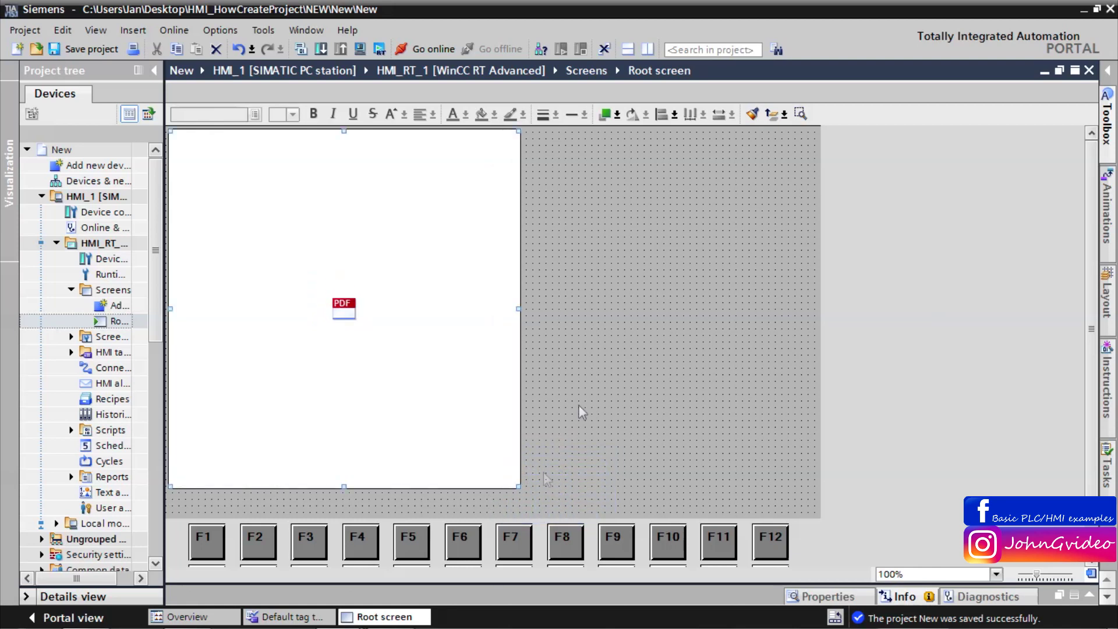
pyautogui.click(673, 284)
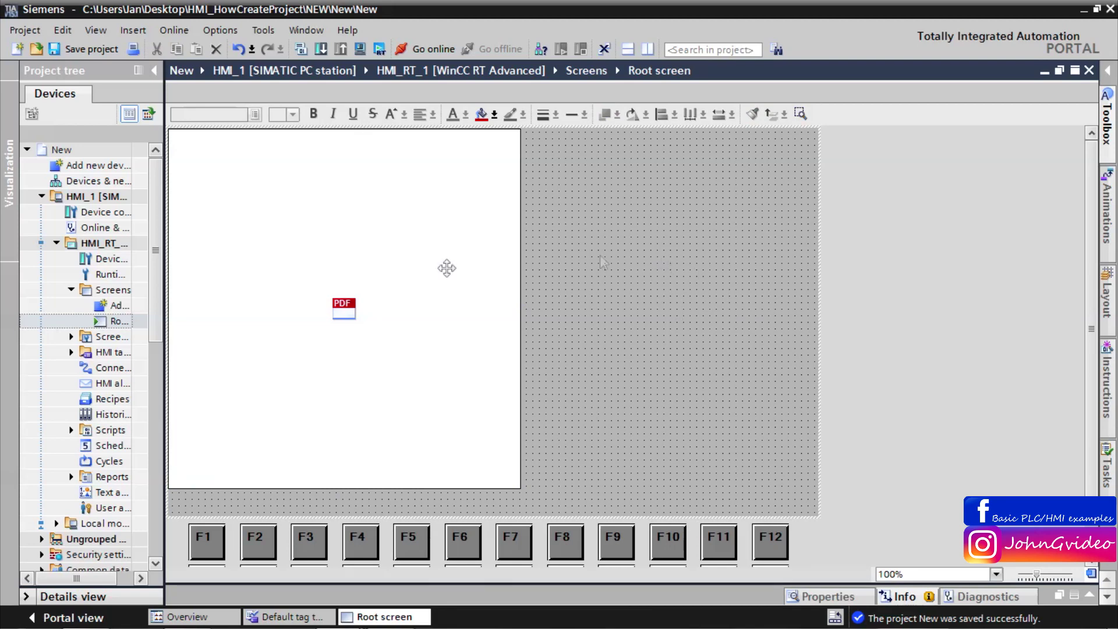
# Add tag PDF_source with data type WString to the default tag table and save the project.
pyautogui.click(302, 616)
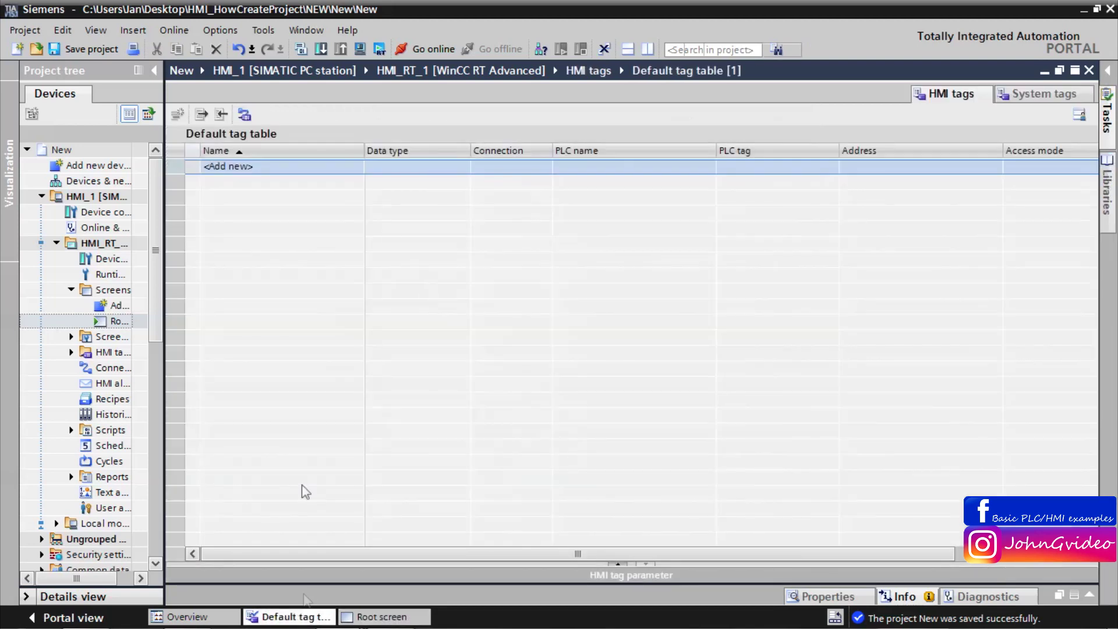
pyautogui.doubleClick(298, 168)
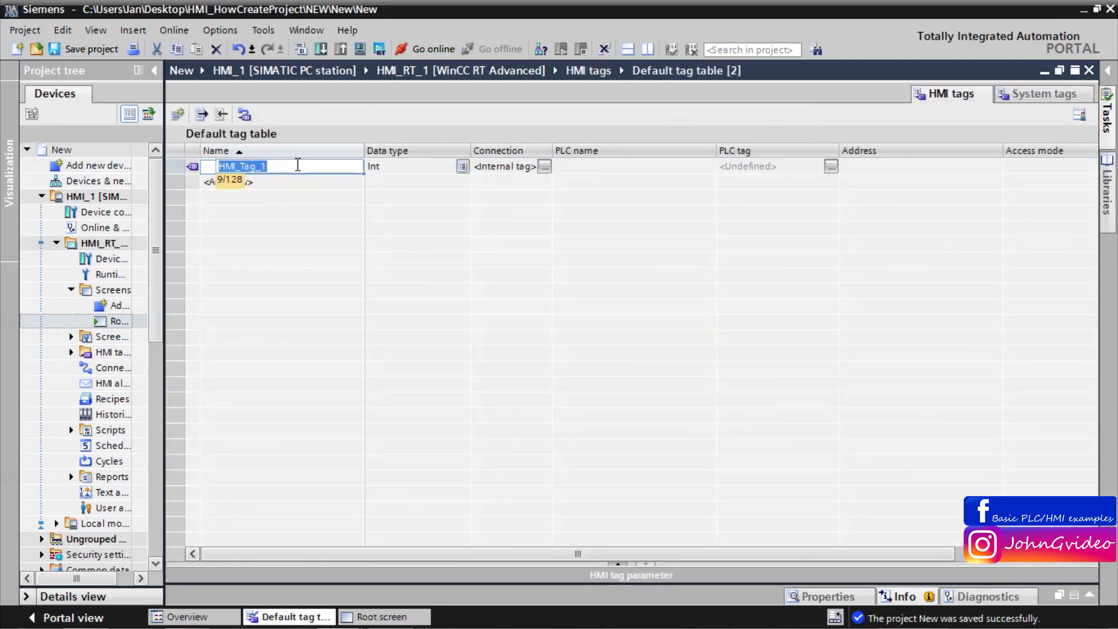
pyautogui.write('P')
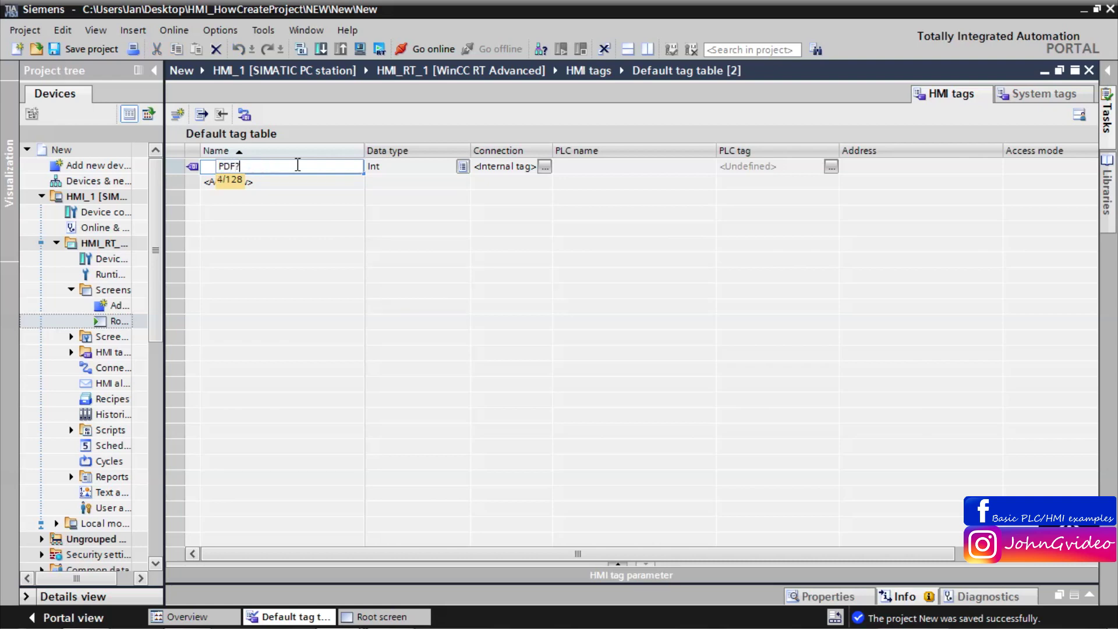
pyautogui.write('DF_source')
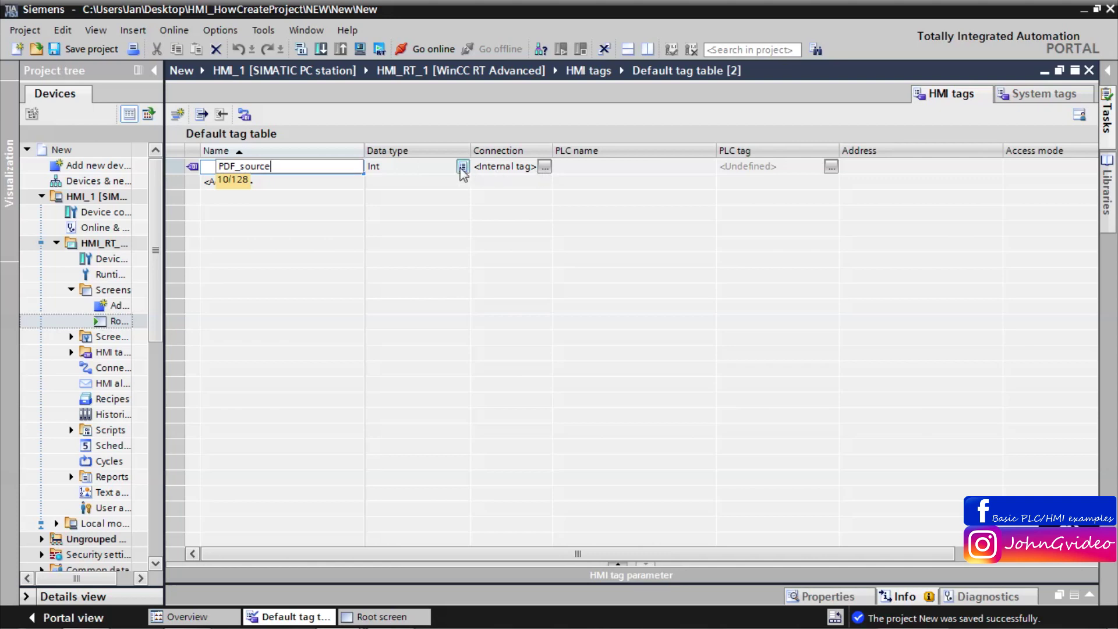
pyautogui.click(435, 166)
pyautogui.click(402, 168)
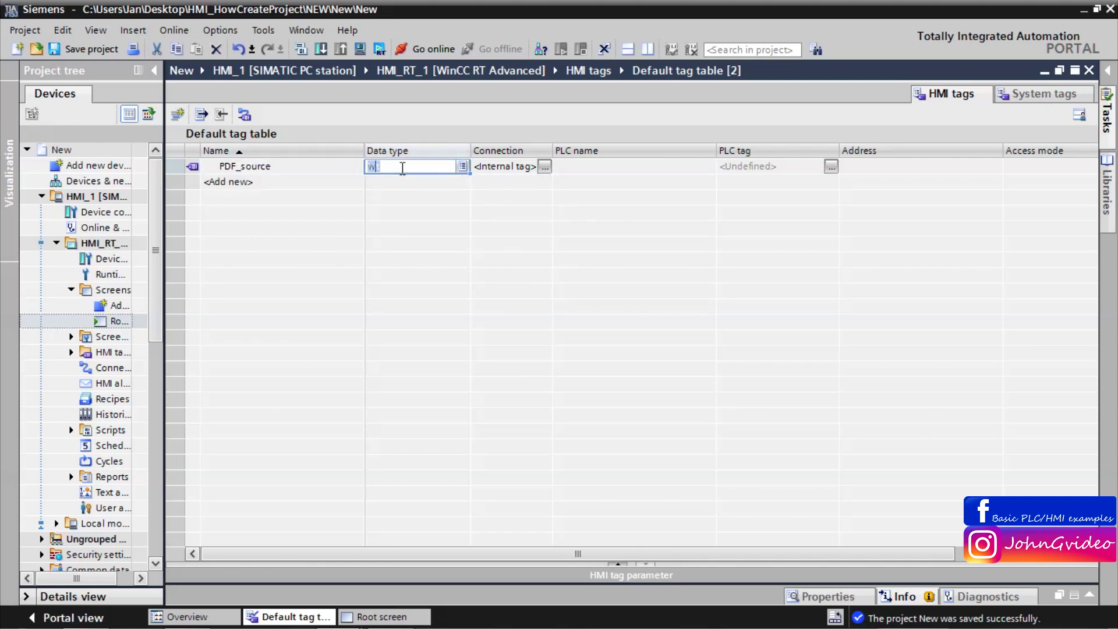
pyautogui.write('ws')
pyautogui.click(398, 184)
pyautogui.click(402, 186)
pyautogui.click(87, 49)
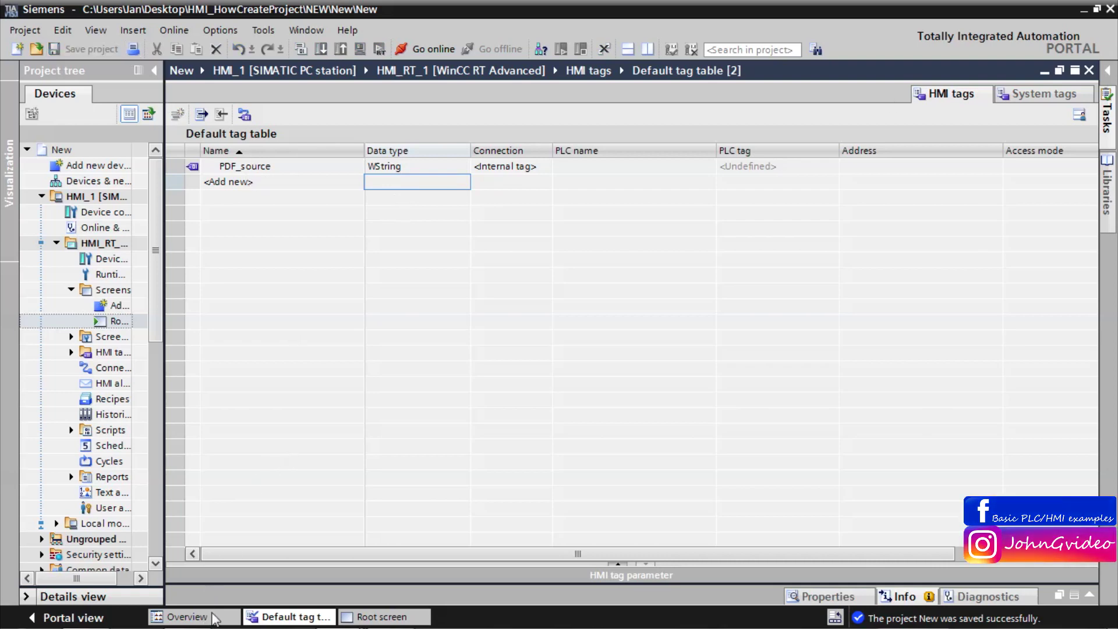
pyautogui.click(358, 618)
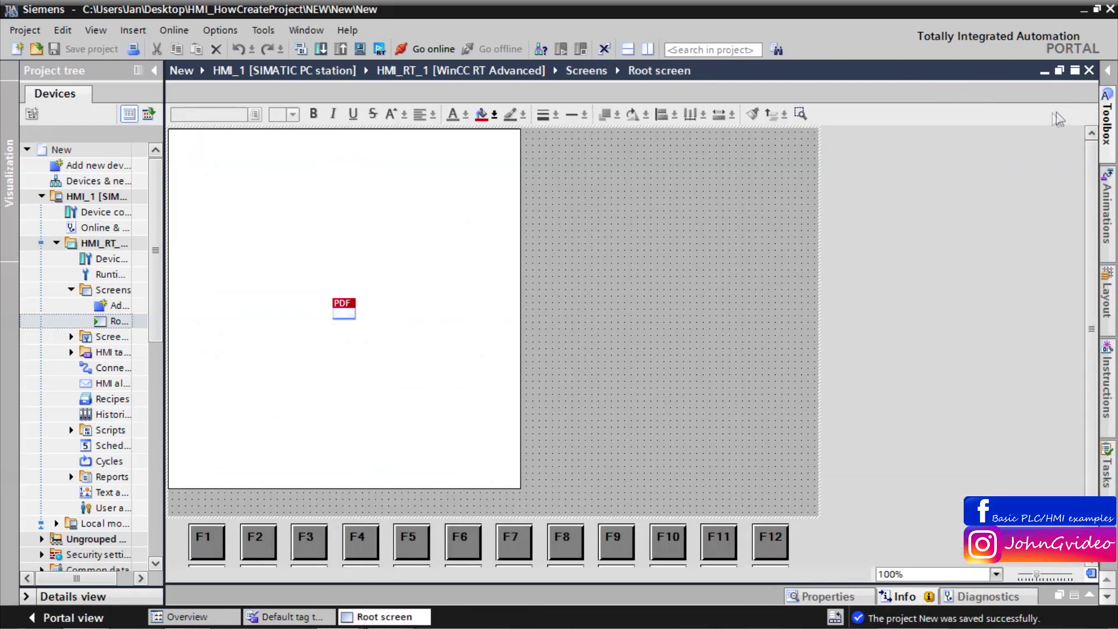
# Place an I/O field beside the PDF view and widen it across the screen top.
pyautogui.click(1109, 72)
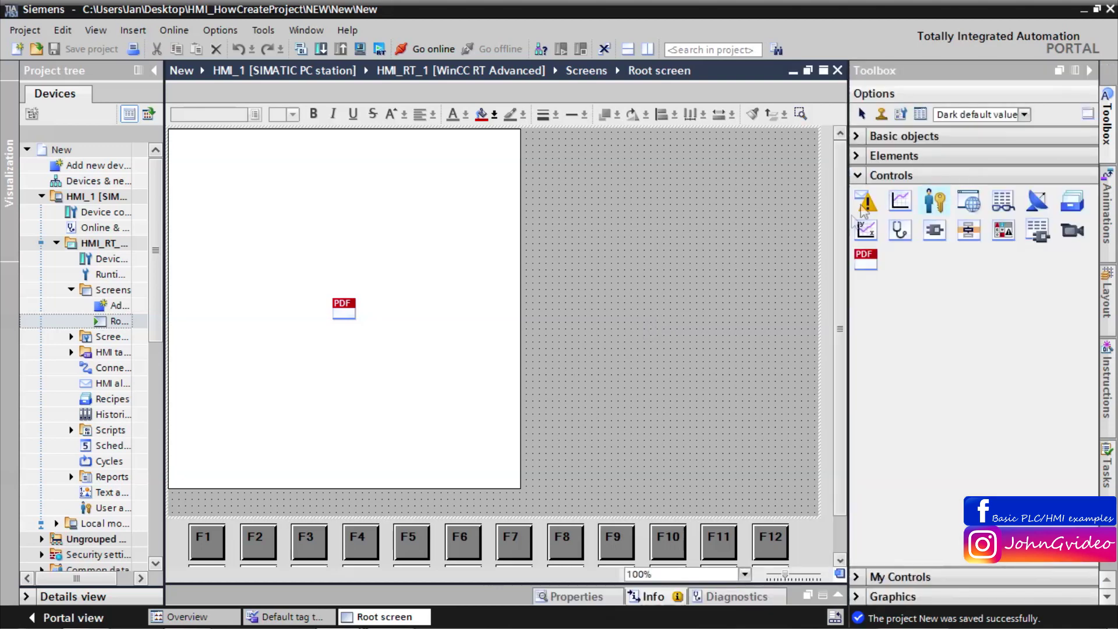
pyautogui.click(860, 156)
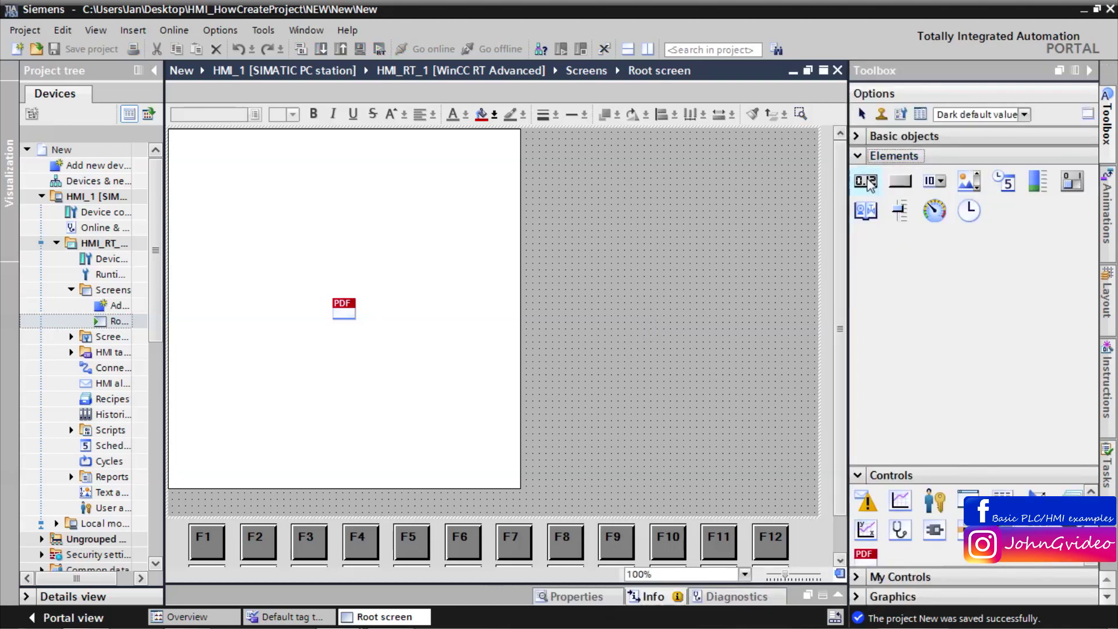
pyautogui.moveTo(662, 156); pyautogui.dragTo(568, 145)
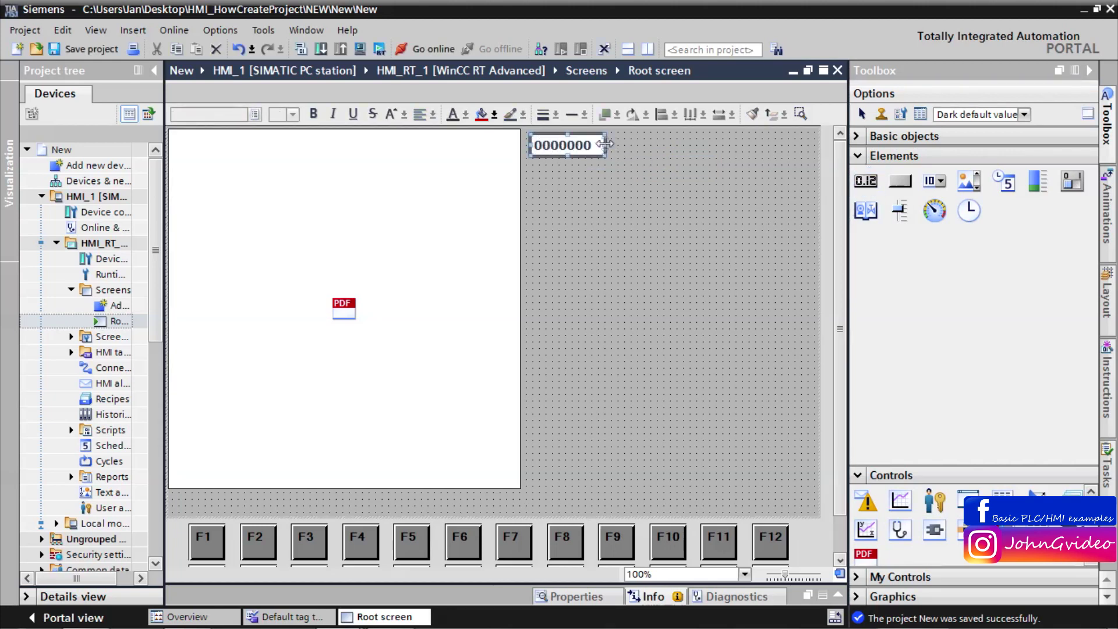
pyautogui.moveTo(605, 145); pyautogui.dragTo(815, 153)
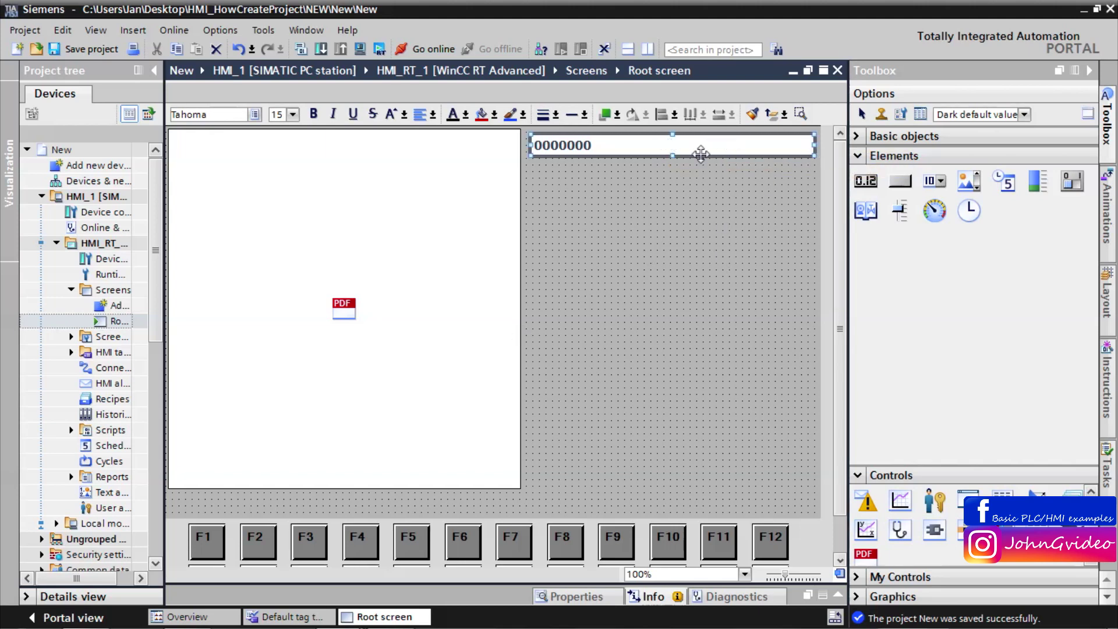
# Bind the I/O field to the PDF_source tag and set its mode to Output.
pyautogui.click(577, 594)
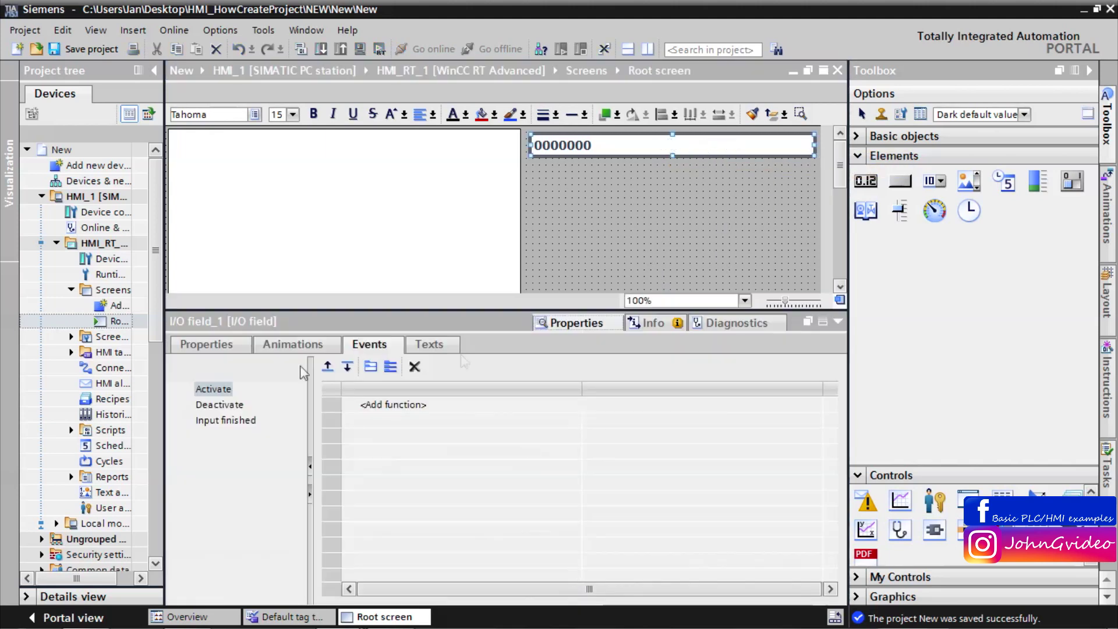
pyautogui.click(200, 345)
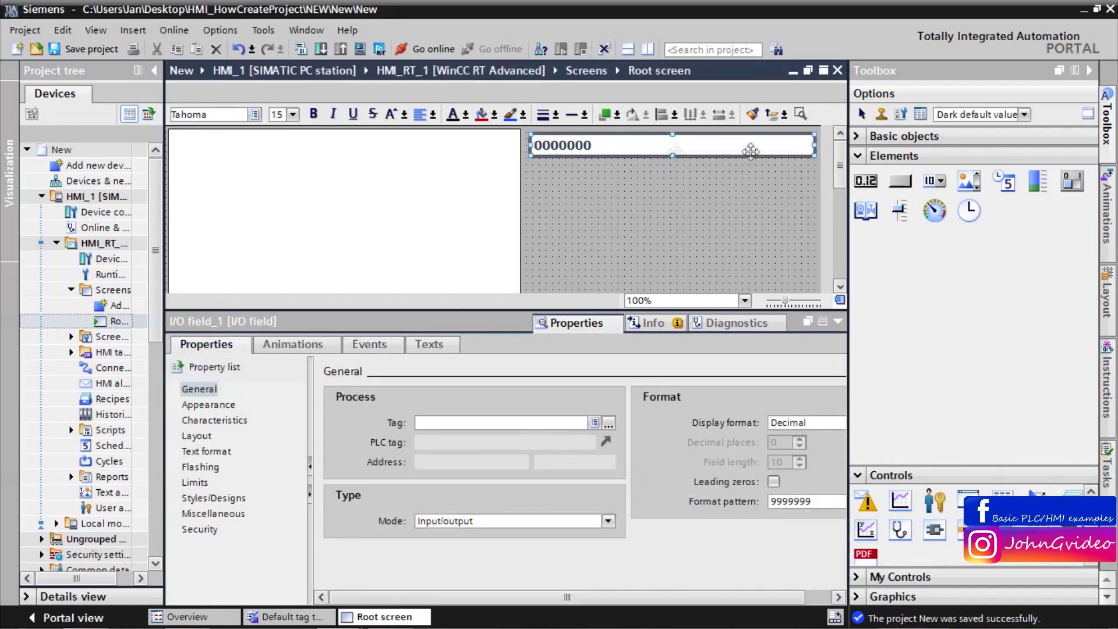
pyautogui.click(594, 422)
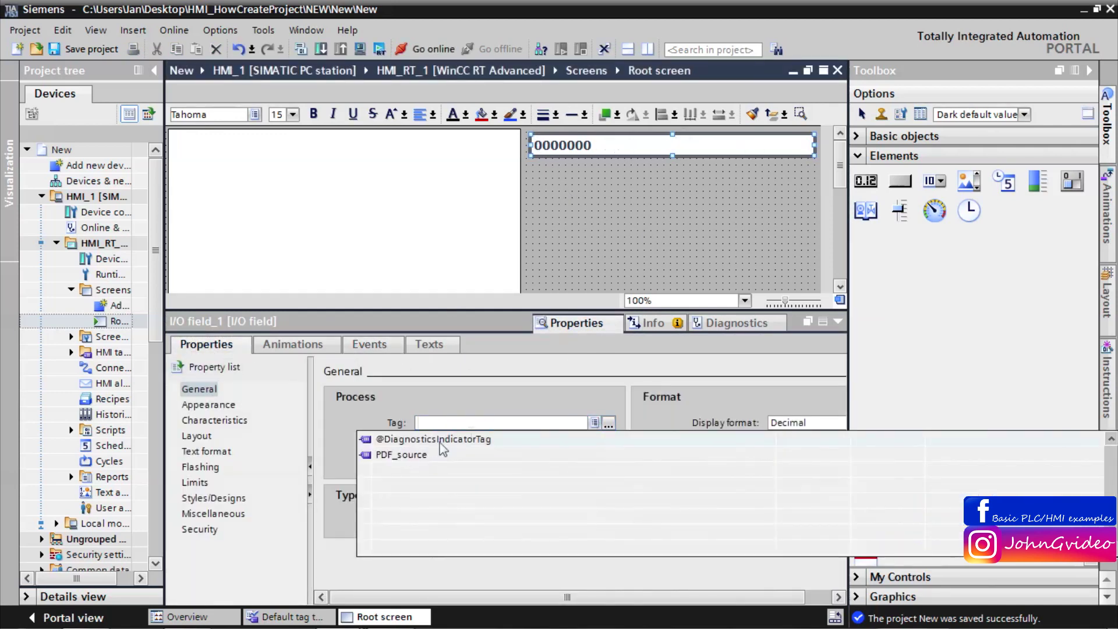
pyautogui.click(402, 455)
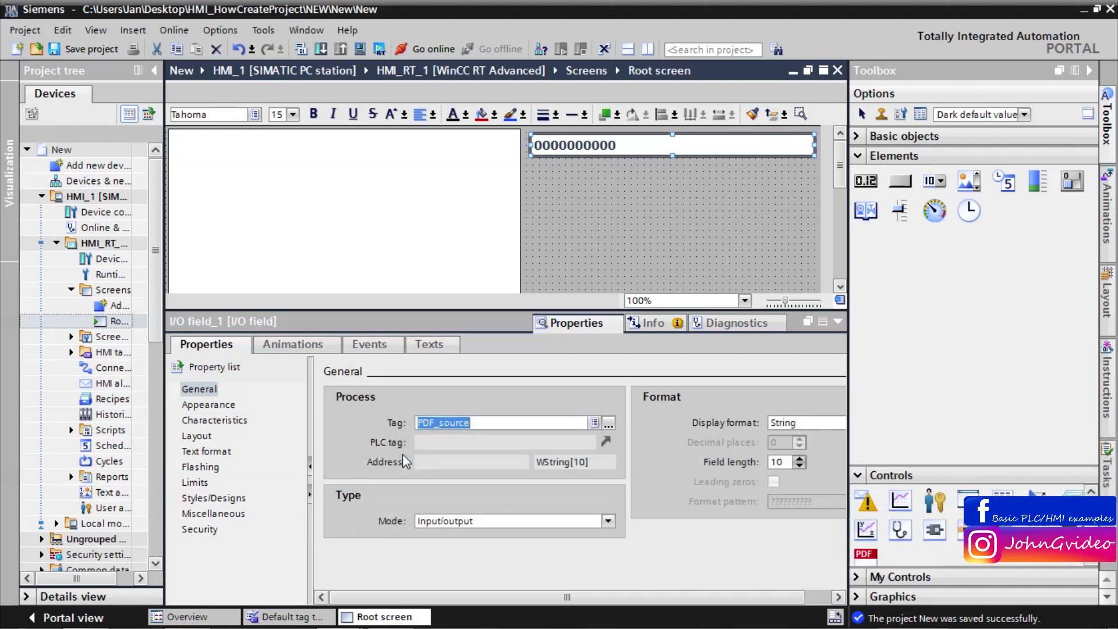
pyautogui.click(522, 523)
pyautogui.click(438, 562)
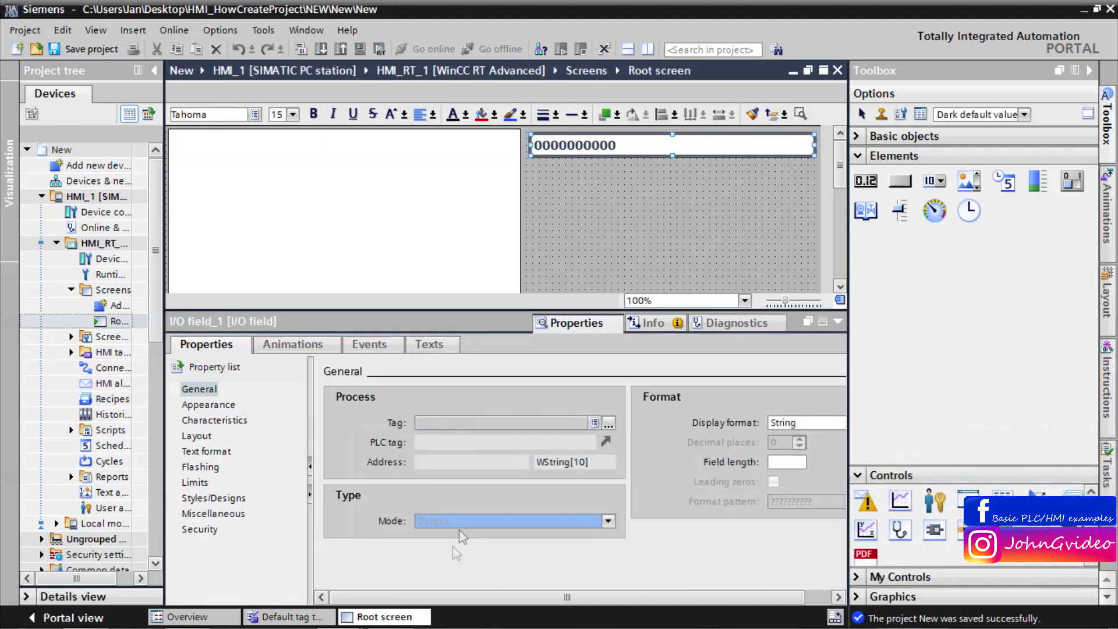
pyautogui.click(620, 202)
pyautogui.click(615, 146)
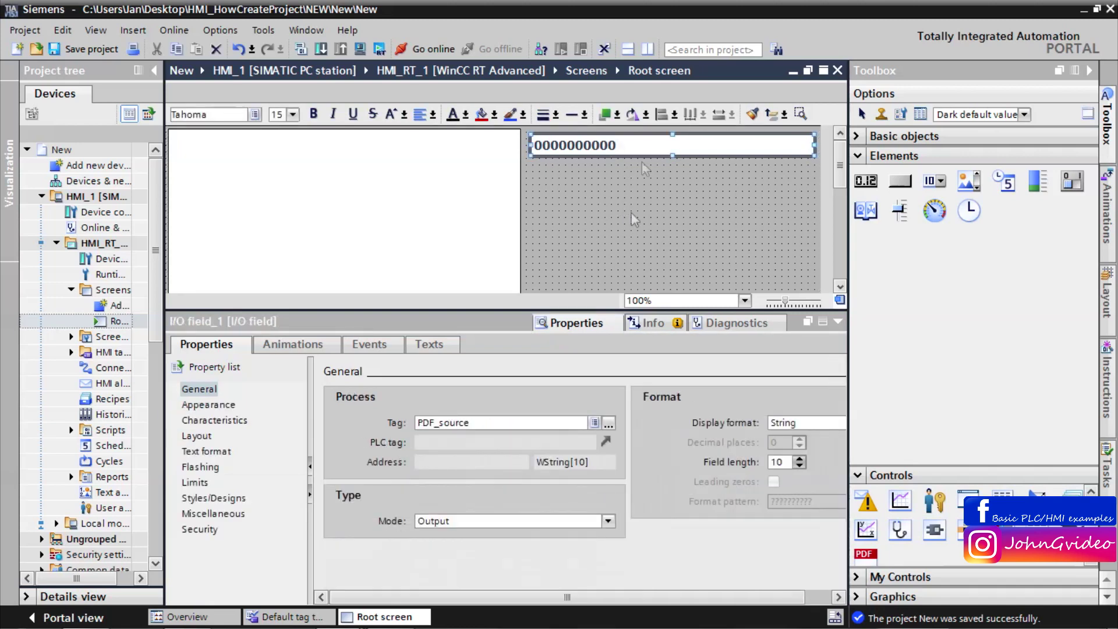
pyautogui.click(309, 616)
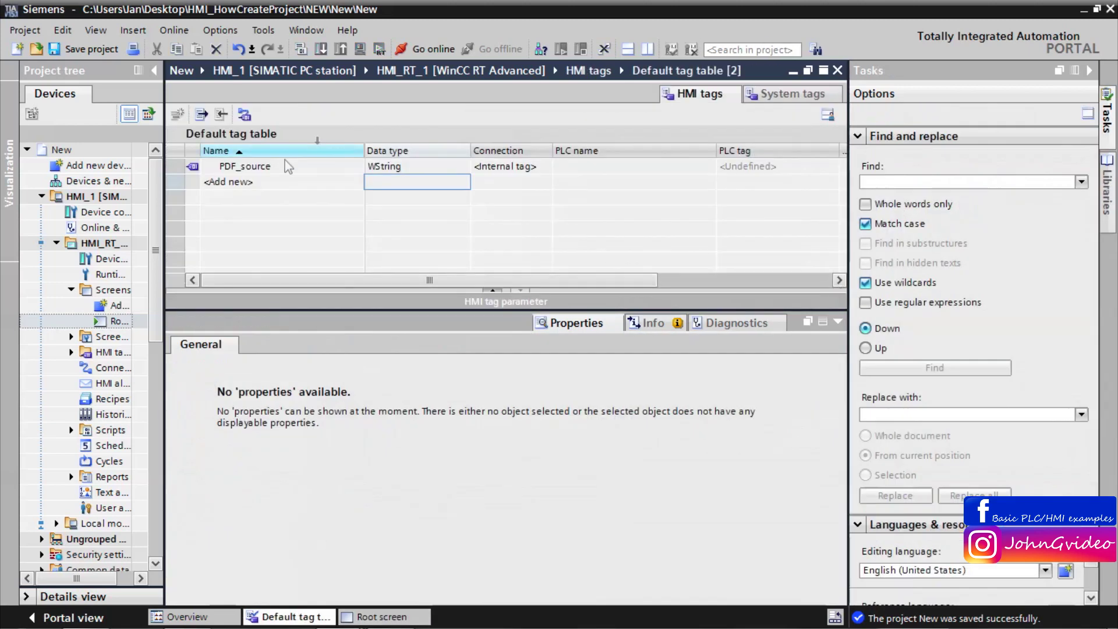
# Set the PDF_source tag's length to 100 so the I/O field reads WString[100].
pyautogui.click(263, 169)
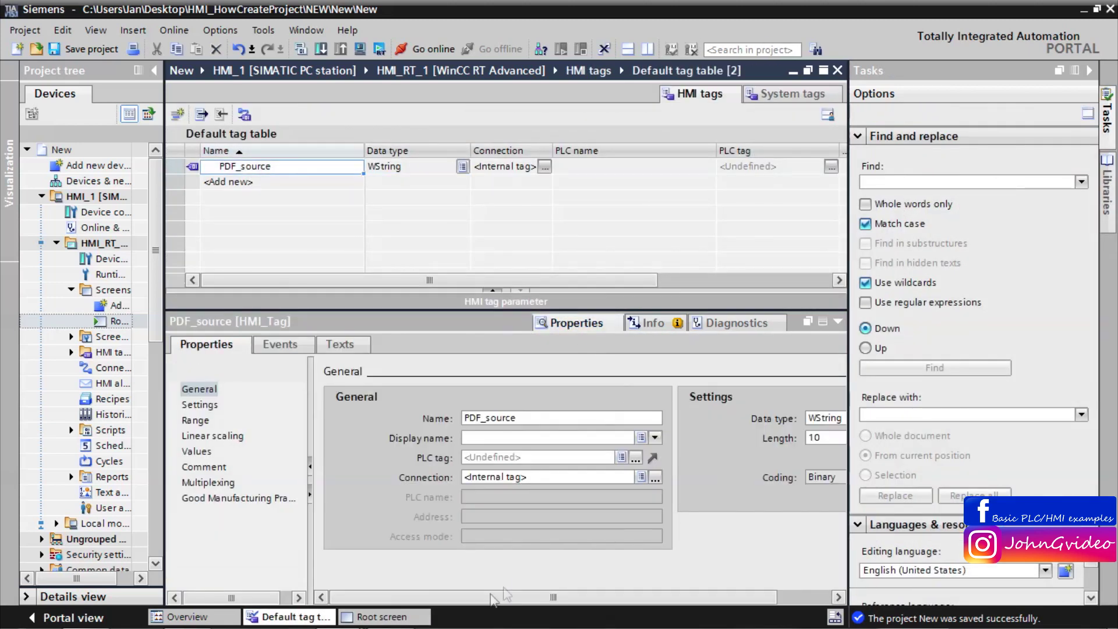
pyautogui.moveTo(491, 599); pyautogui.dragTo(545, 599)
pyautogui.click(751, 438)
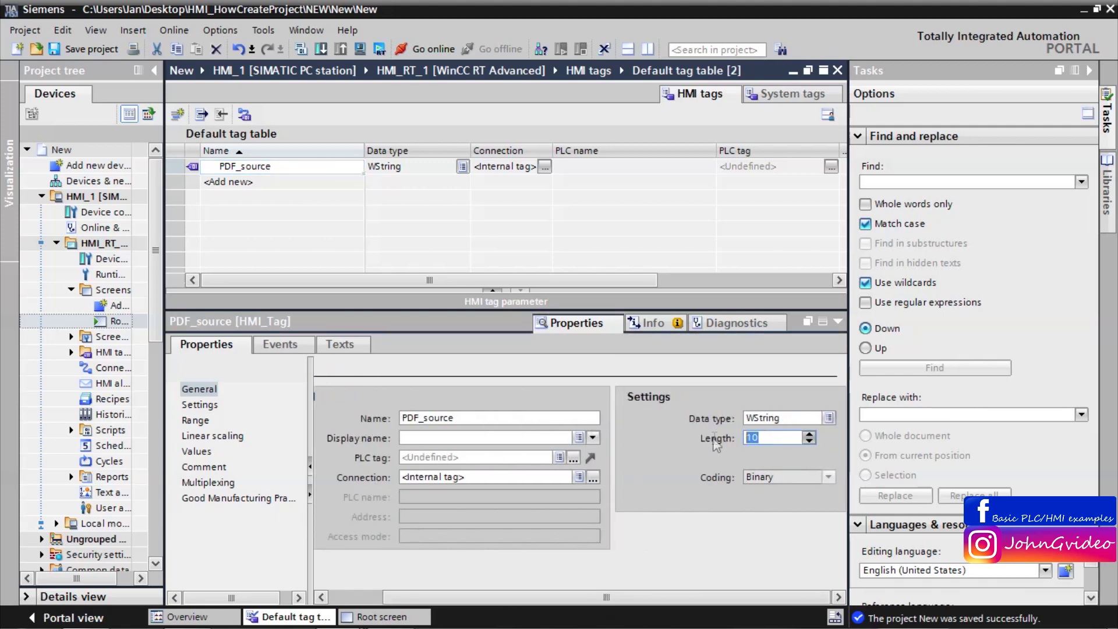
pyautogui.write('100')
pyautogui.press('Return')
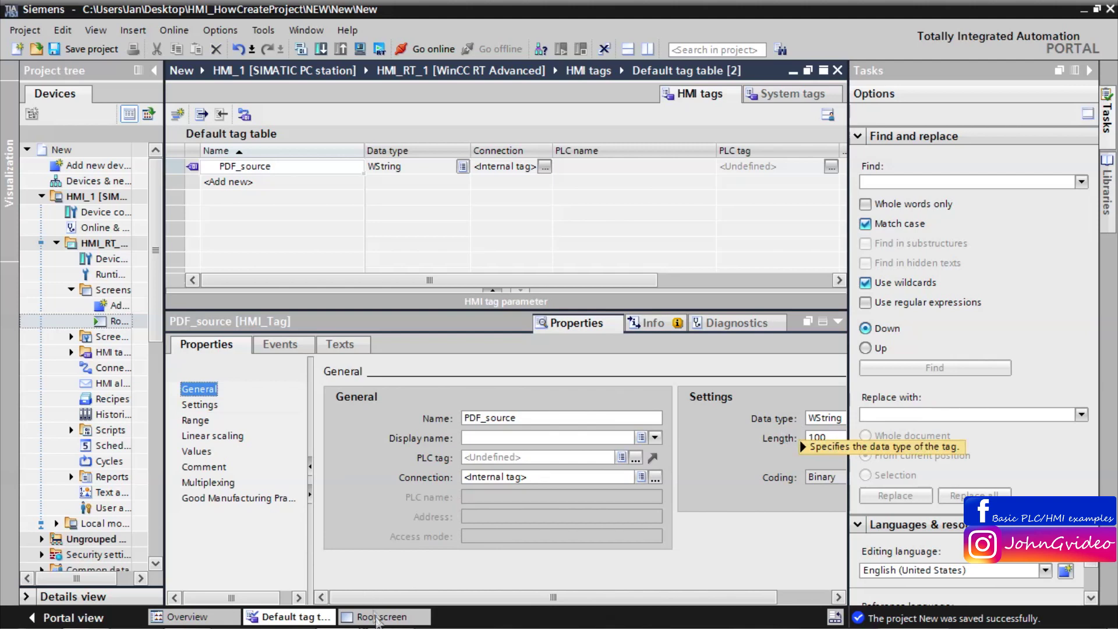
pyautogui.click(375, 617)
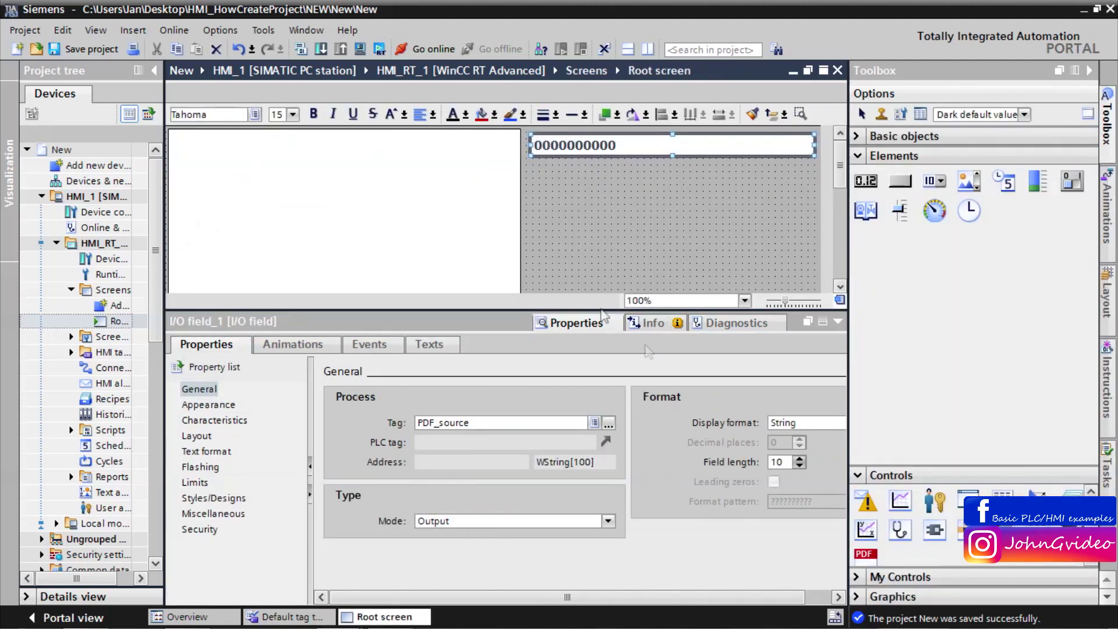
# Set the I/O field's length to 100 and collapse the Inspector window.
pyautogui.doubleClick(777, 461)
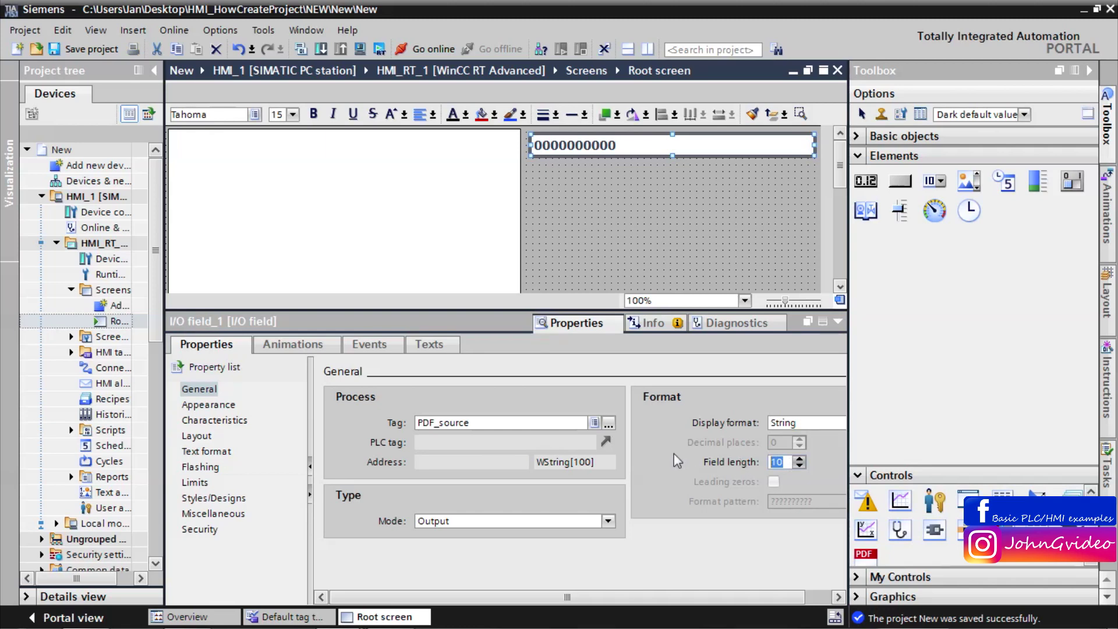
pyautogui.write('100')
pyautogui.click(683, 221)
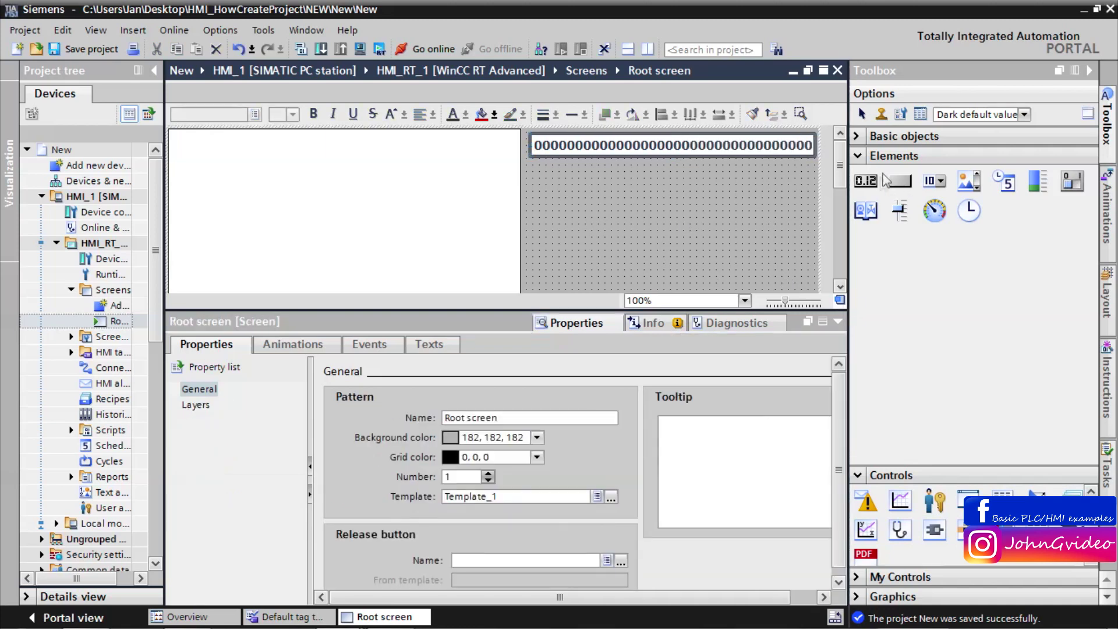
pyautogui.click(837, 324)
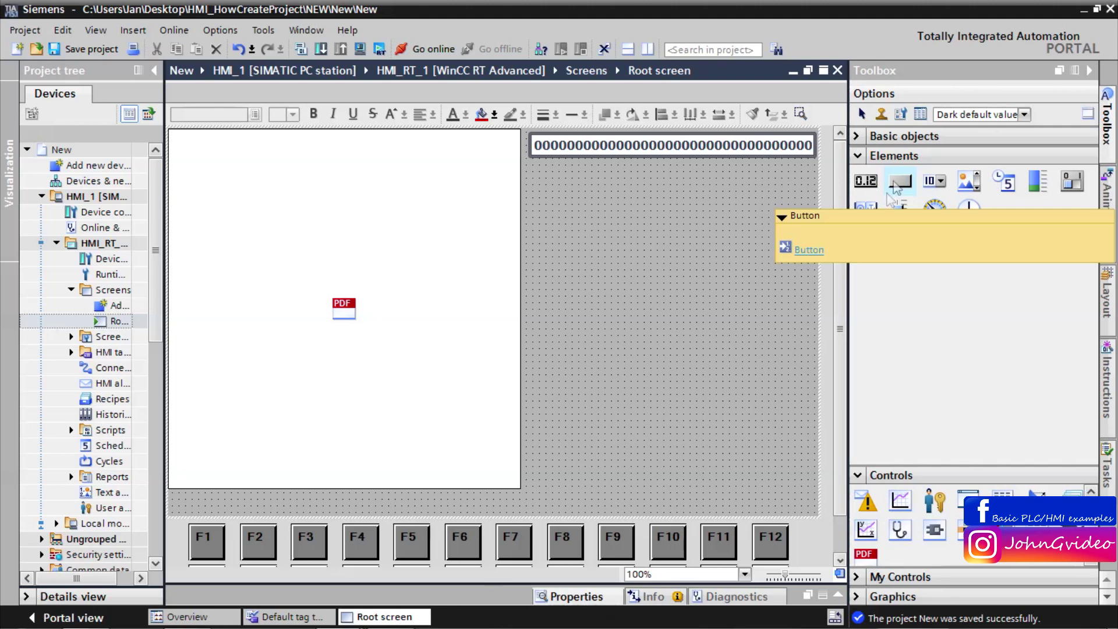
# Add a button labelled Browse below the I/O field and show its event settings.
pyautogui.moveTo(902, 185); pyautogui.dragTo(566, 180)
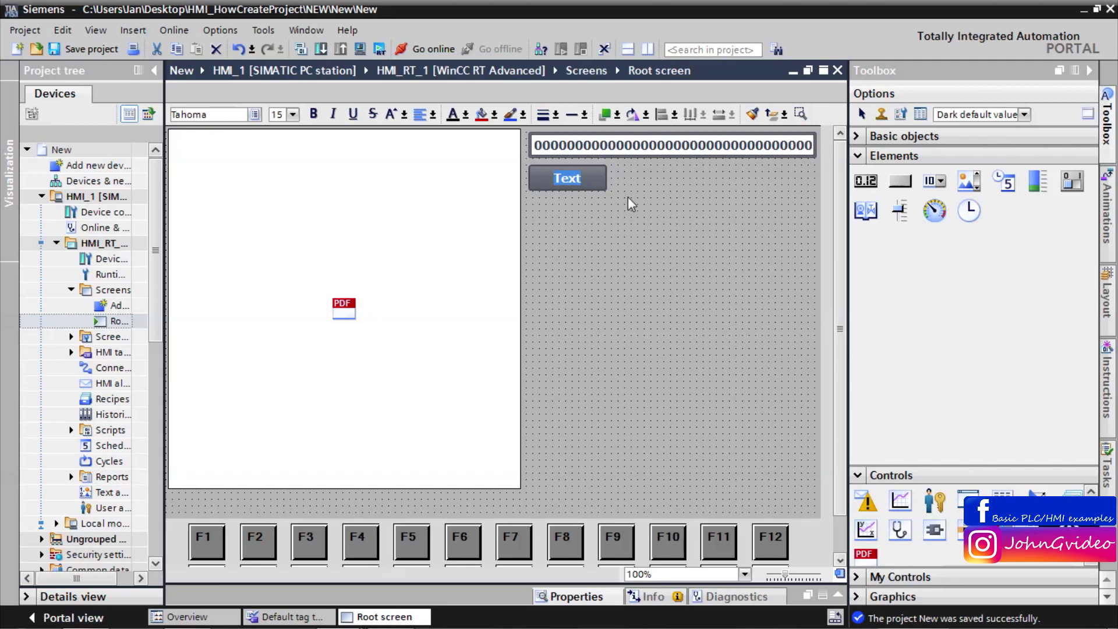
pyautogui.write('Browse')
pyautogui.click(638, 198)
pyautogui.click(573, 179)
pyautogui.rightClick(576, 179)
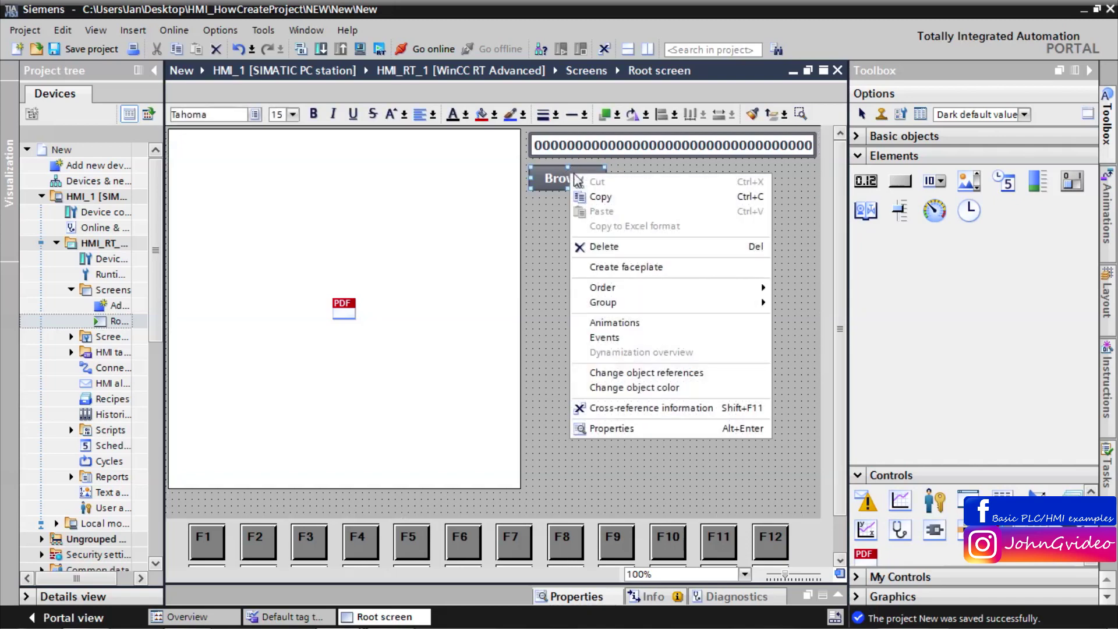
pyautogui.click(605, 337)
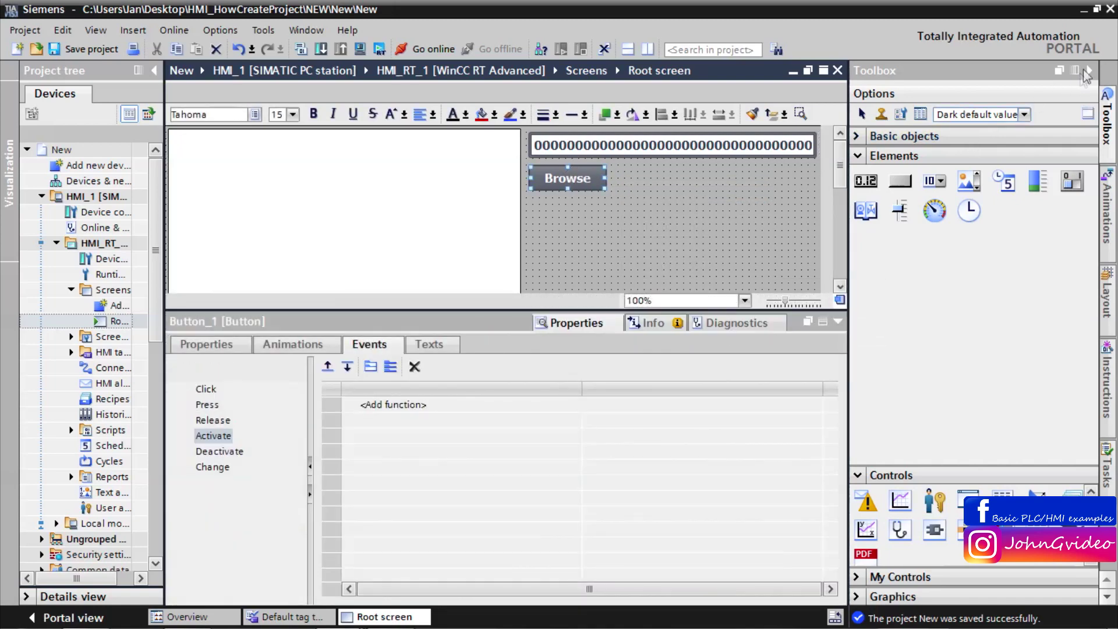
# Assign OpenFileBrowser to the Browse button's Release event with Mask *.pdf*.
pyautogui.click(1087, 72)
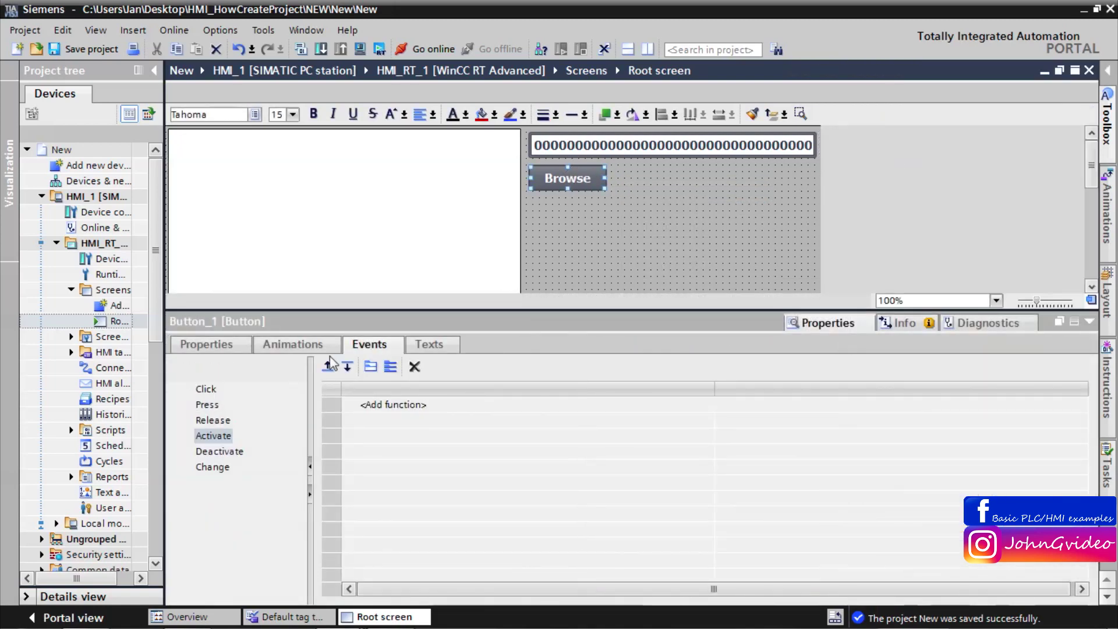
pyautogui.click(213, 420)
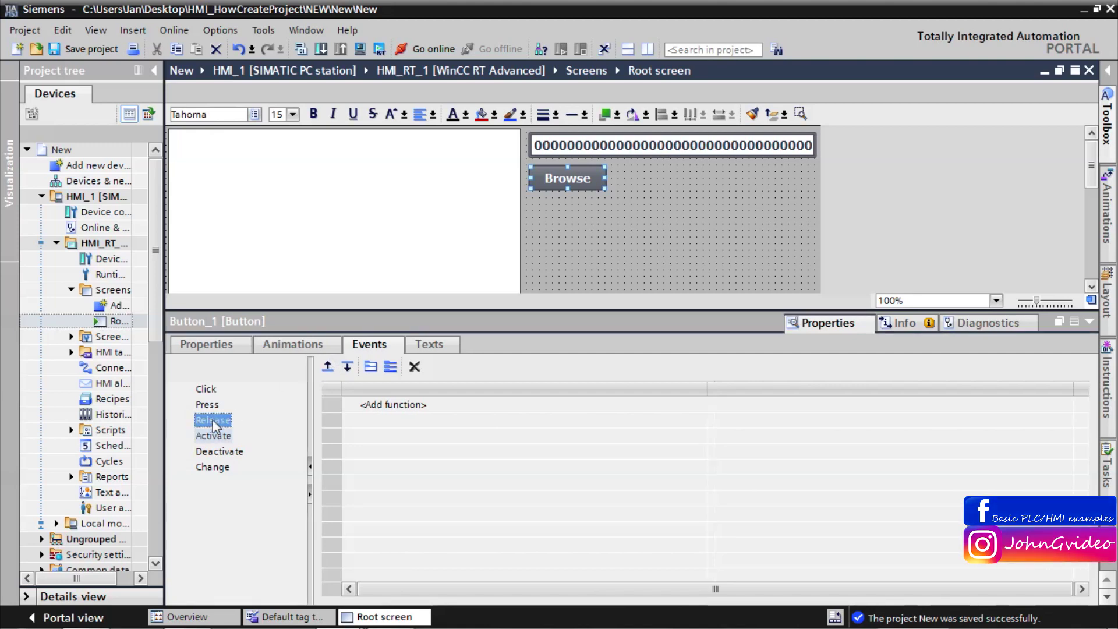
pyautogui.click(378, 405)
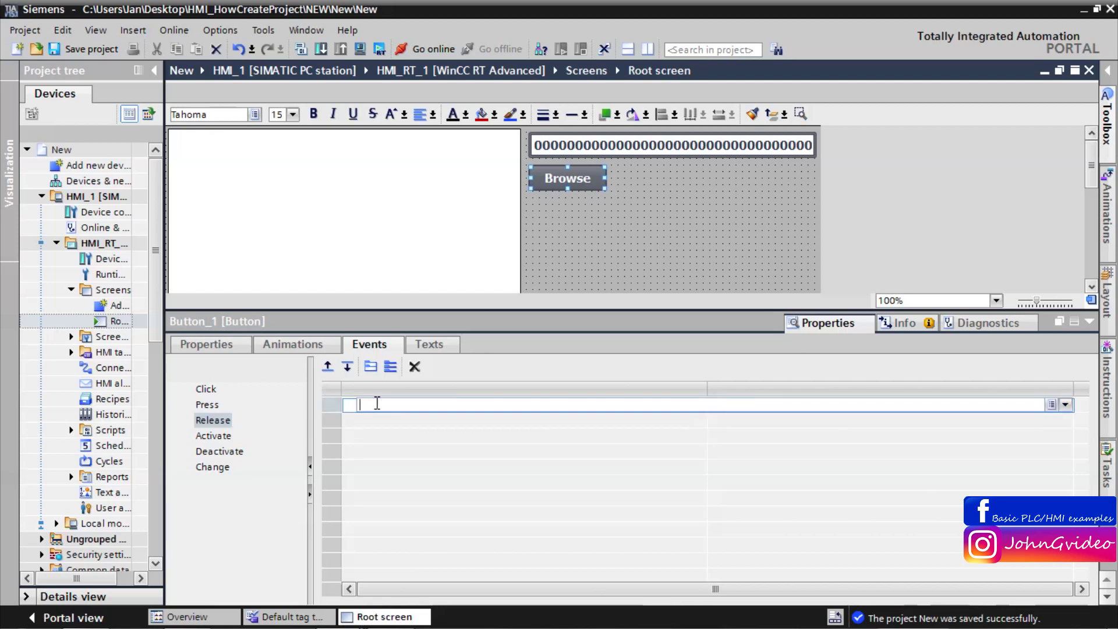
pyautogui.write('OpenF')
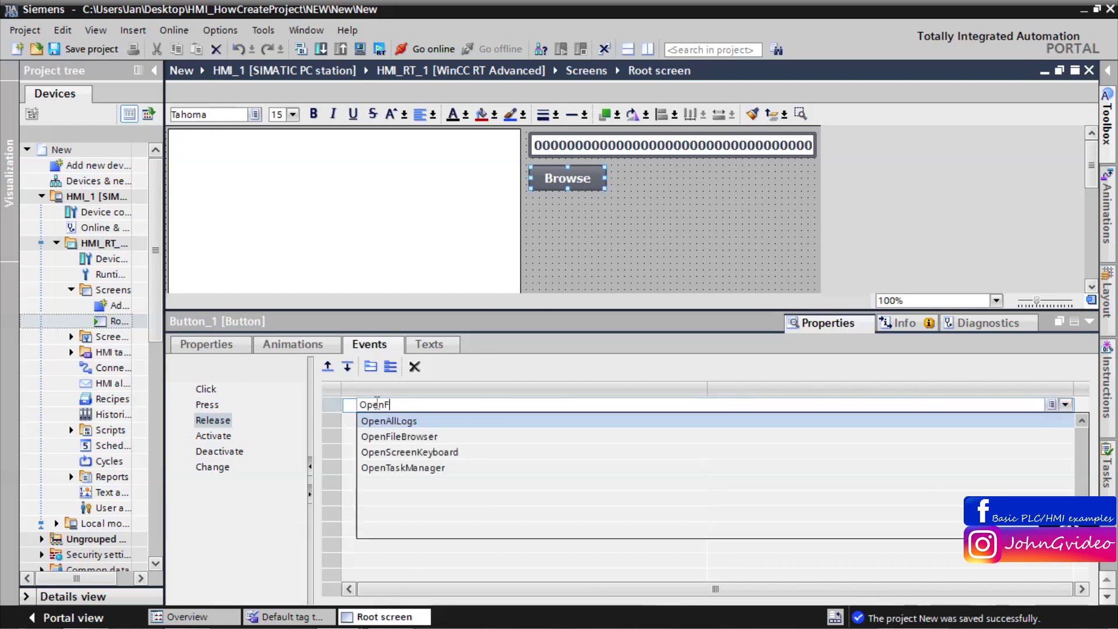
pyautogui.write('ileBrowser')
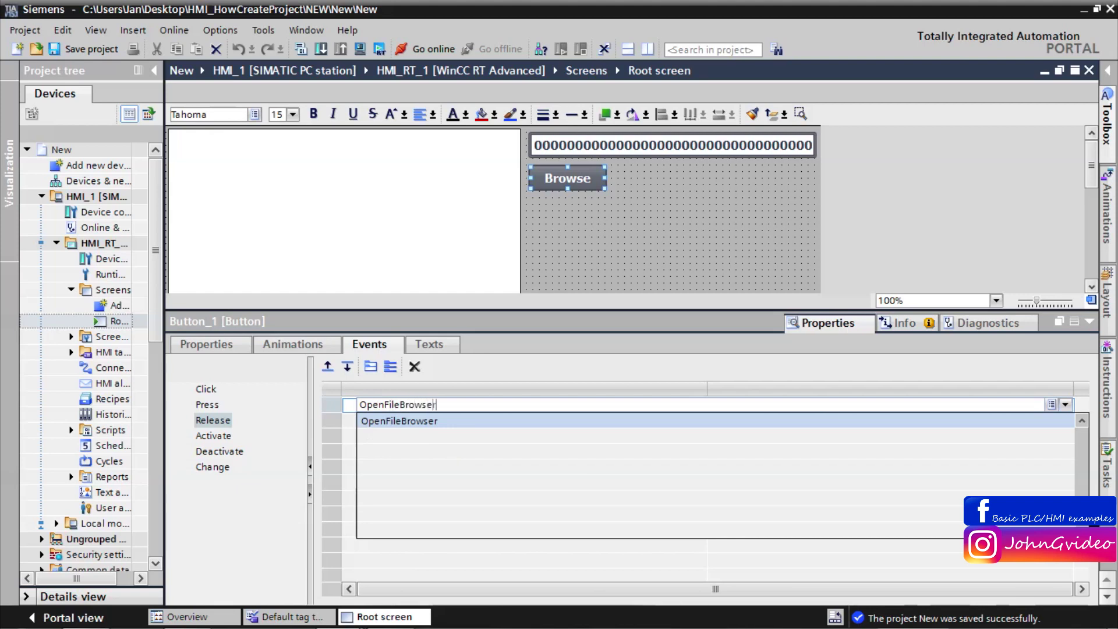
pyautogui.click(435, 423)
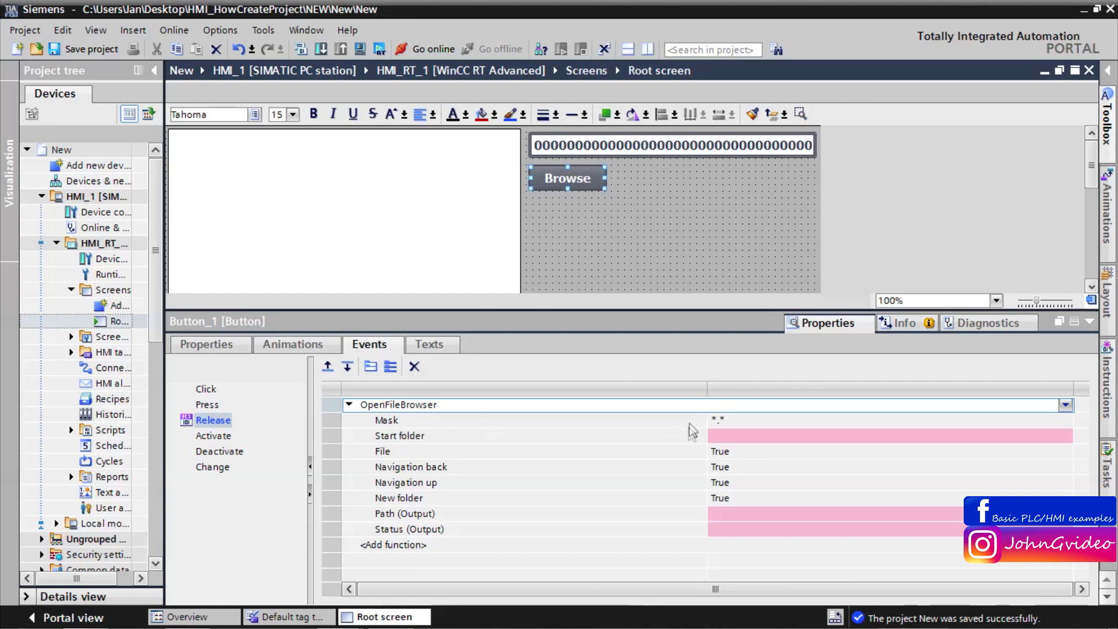
pyautogui.click(718, 420)
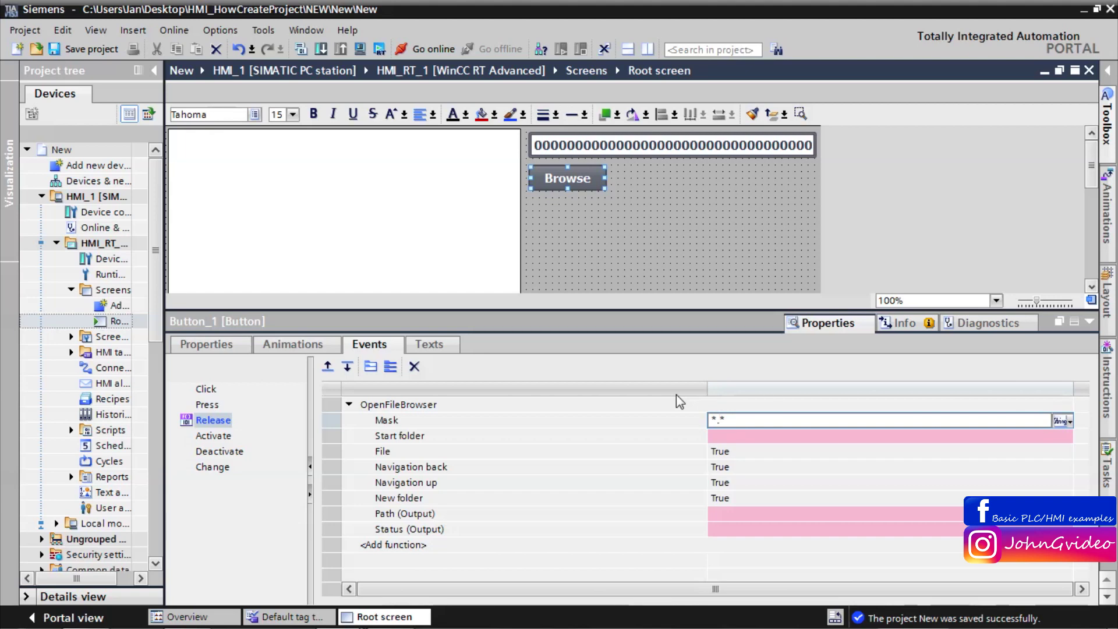
pyautogui.write('pdf')
pyautogui.click(625, 436)
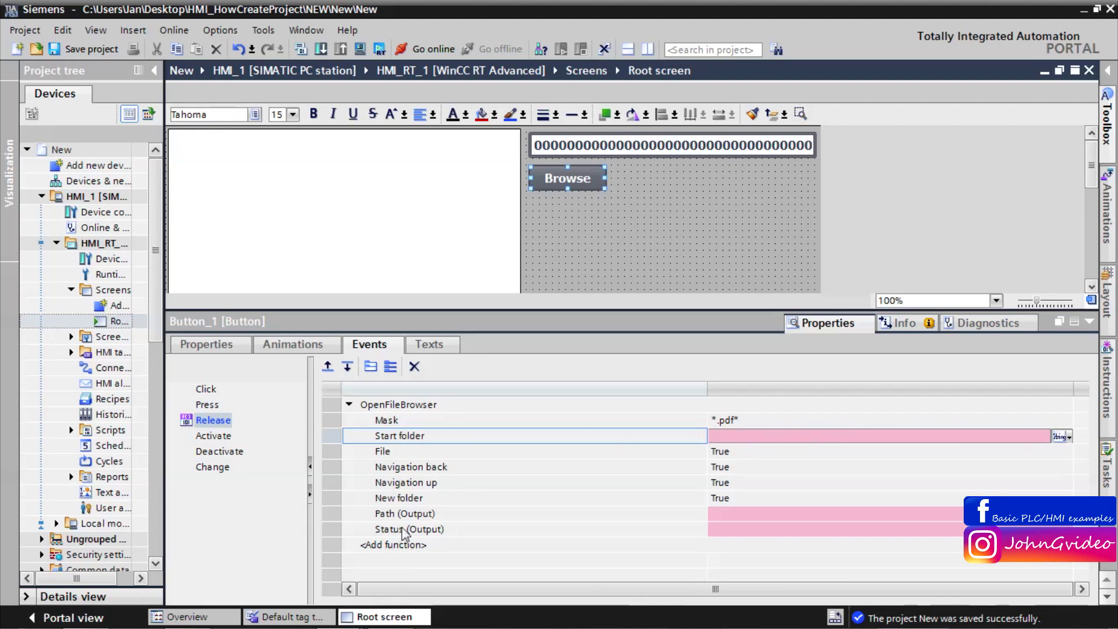
# Open the PDF_files folder in Explorer and select its full path in the address bar.
pyautogui.click(140, 539)
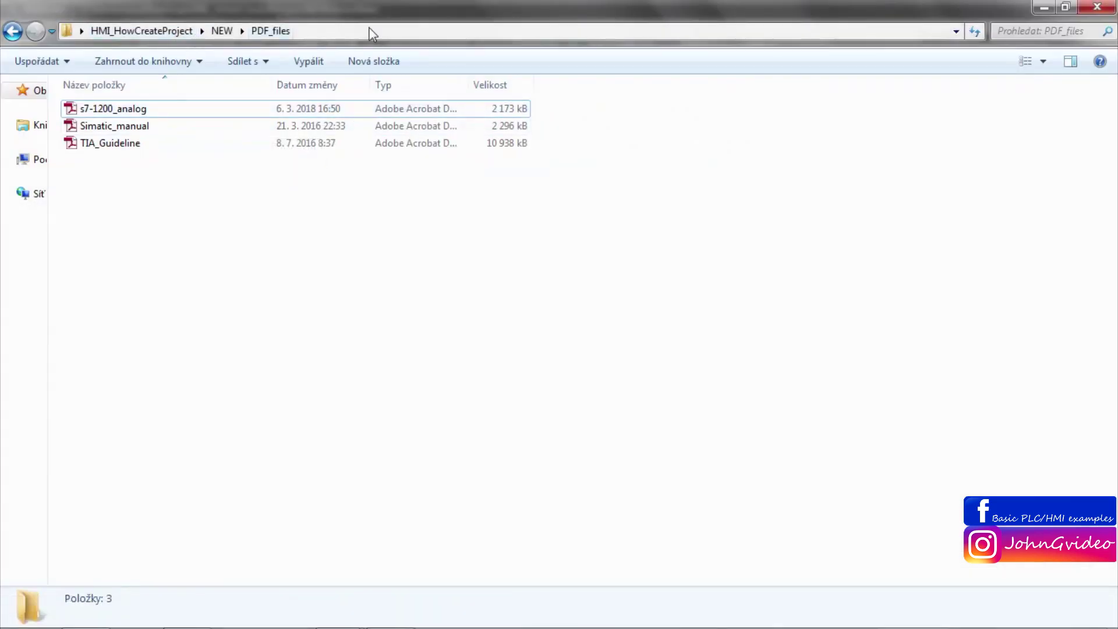
pyautogui.click(370, 31)
pyautogui.hotkey('ctrl', 'c')
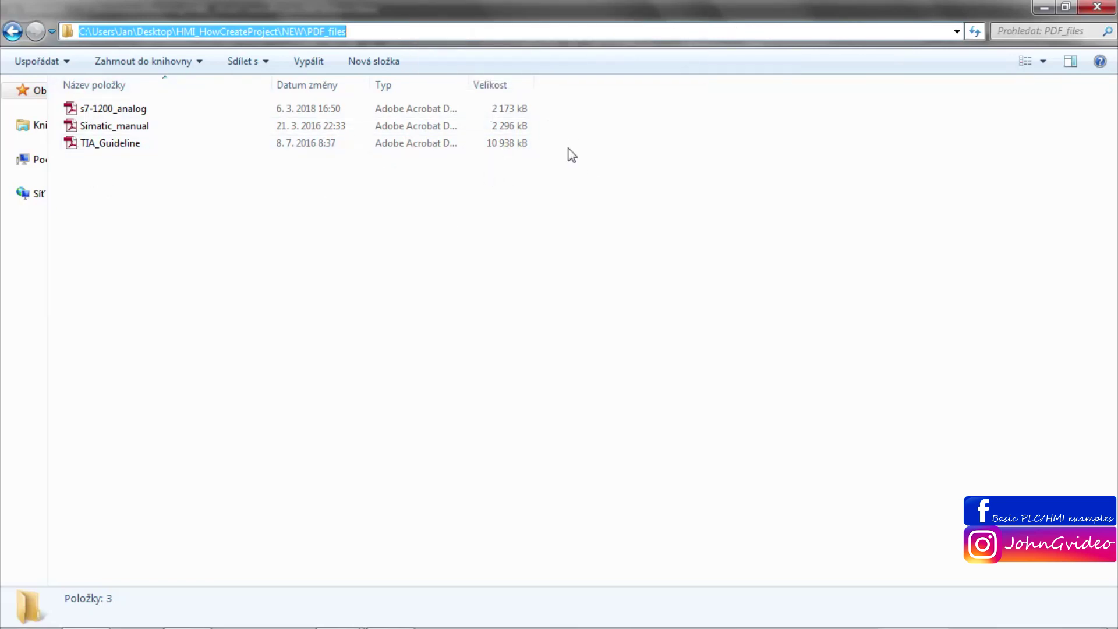
# Paste the PDF_files folder path into OpenFileBrowser's Start folder parameter.
pyautogui.click(1043, 8)
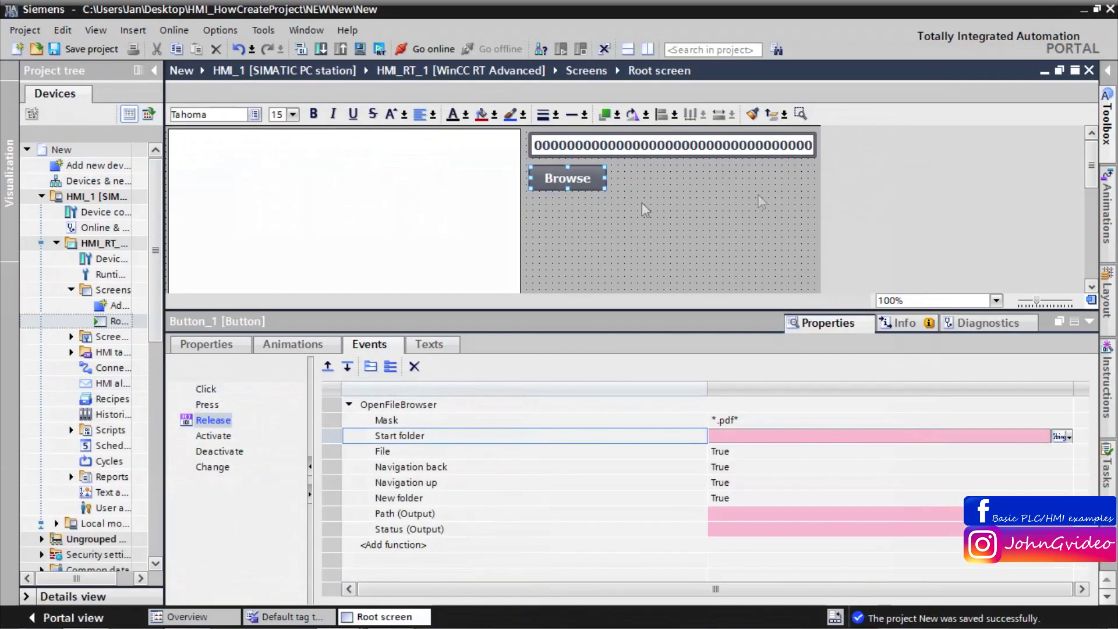
pyautogui.click(735, 435)
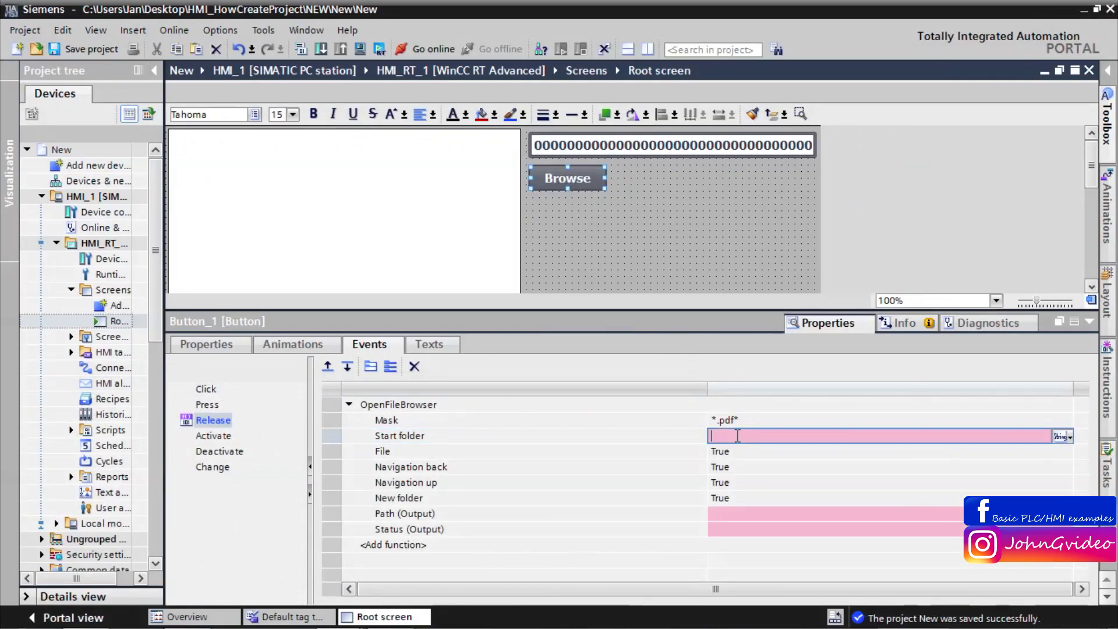
pyautogui.hotkey('ctrl', 'v')
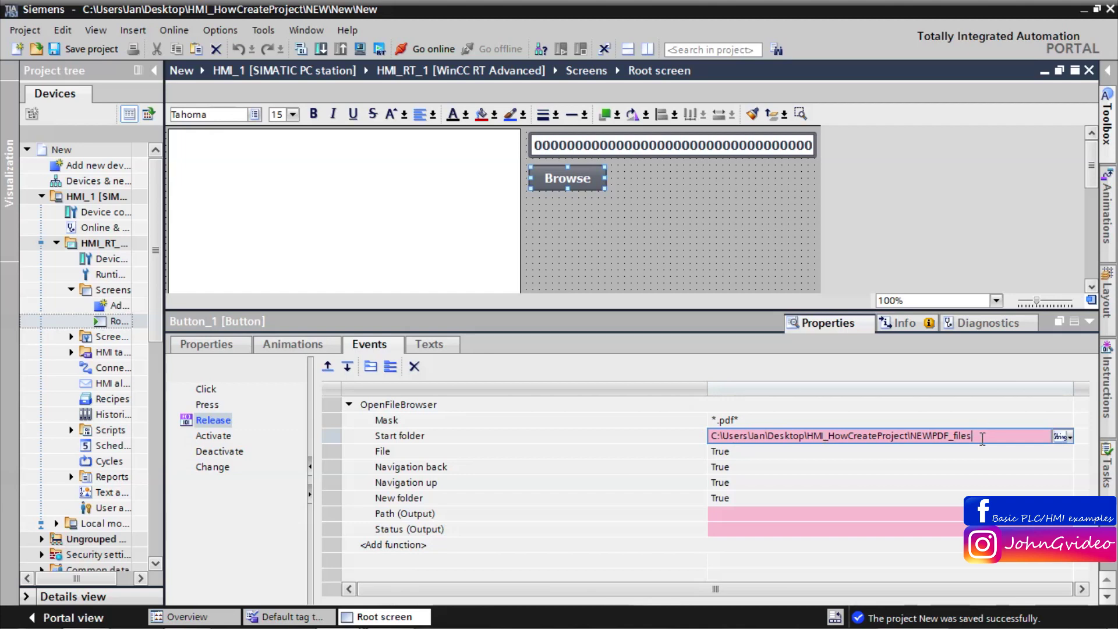
pyautogui.click(926, 453)
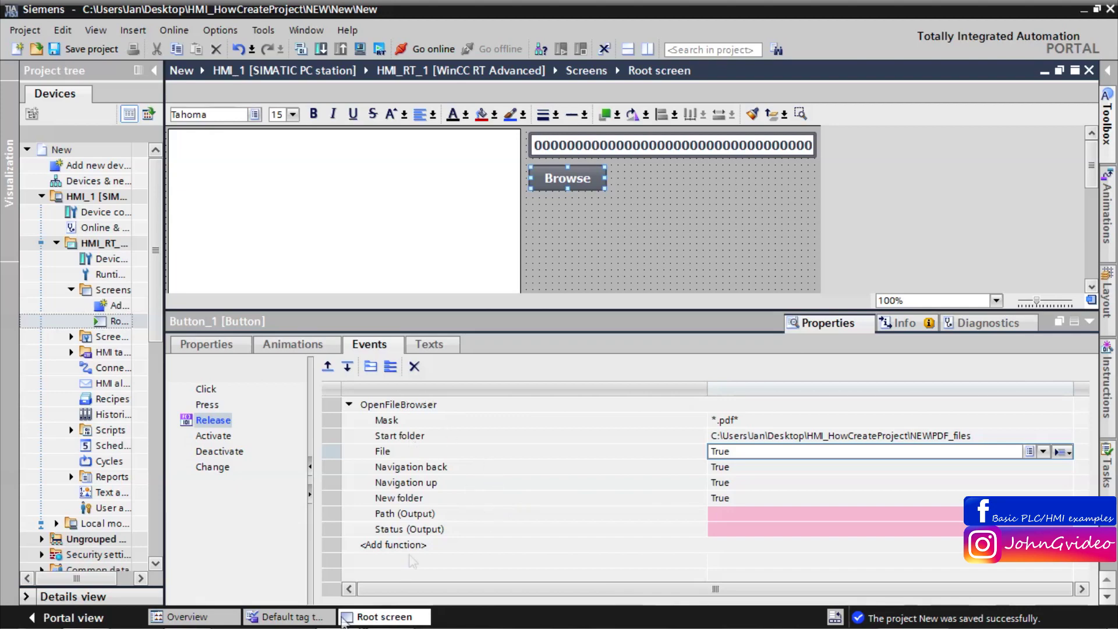
pyautogui.click(379, 581)
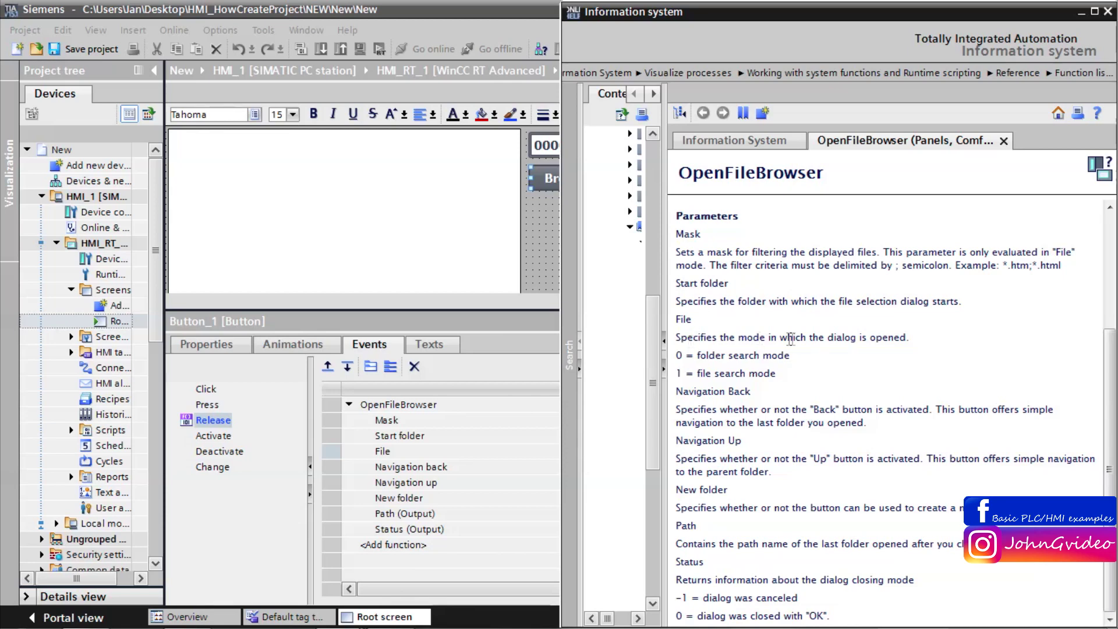
pyautogui.moveTo(859, 337); pyautogui.dragTo(907, 340)
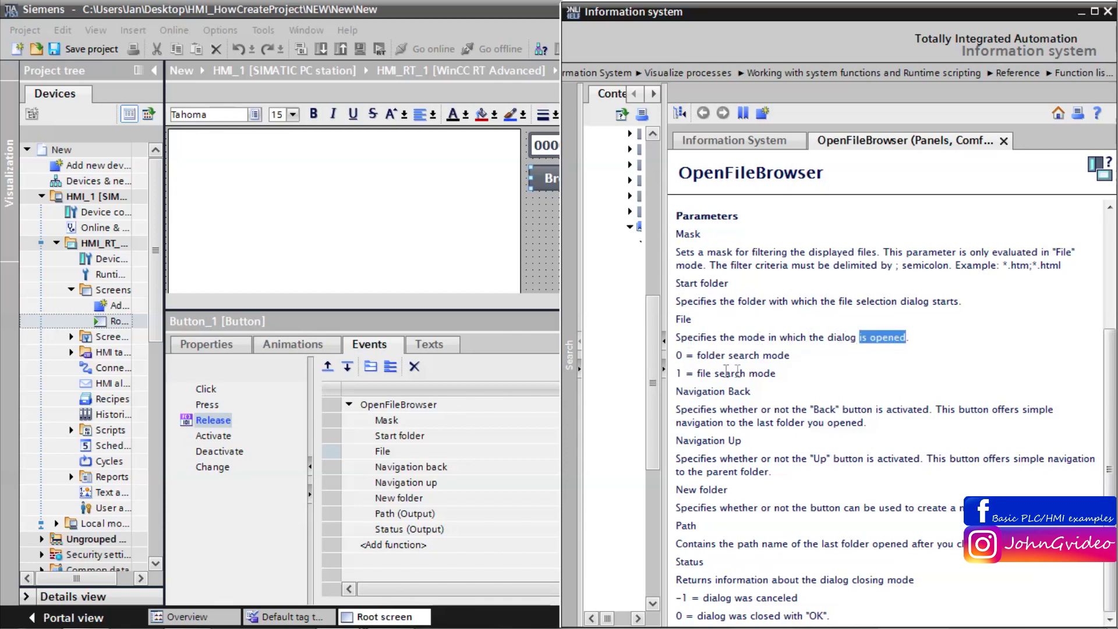
pyautogui.moveTo(696, 373); pyautogui.dragTo(775, 373)
pyautogui.moveTo(742, 409); pyautogui.dragTo(696, 417)
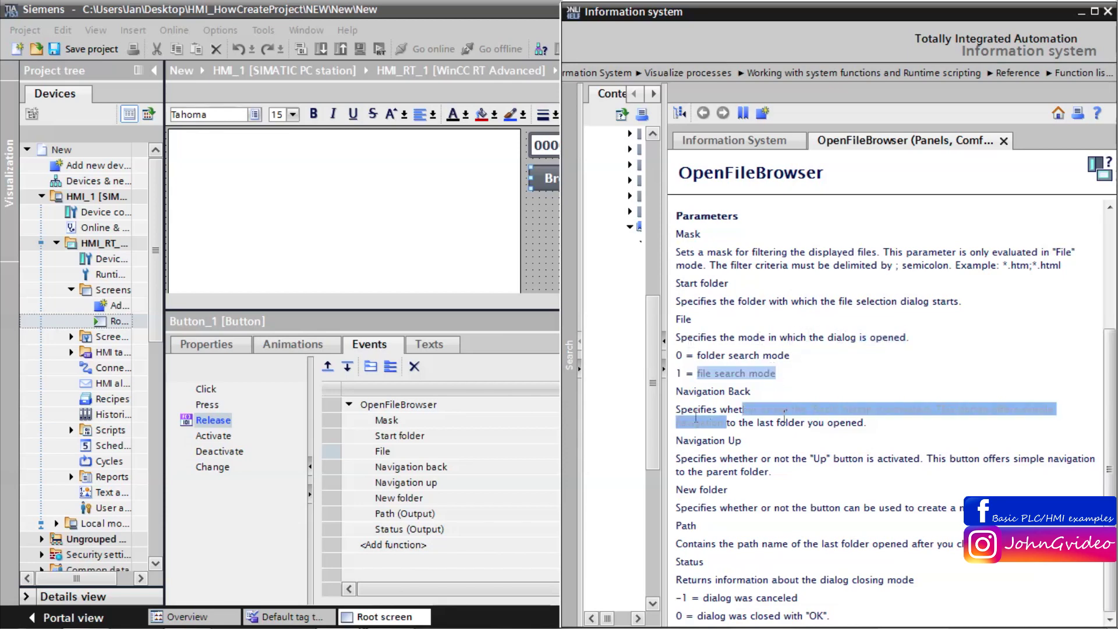
pyautogui.moveTo(675, 458); pyautogui.dragTo(761, 458)
pyautogui.moveTo(675, 507); pyautogui.dragTo(719, 507)
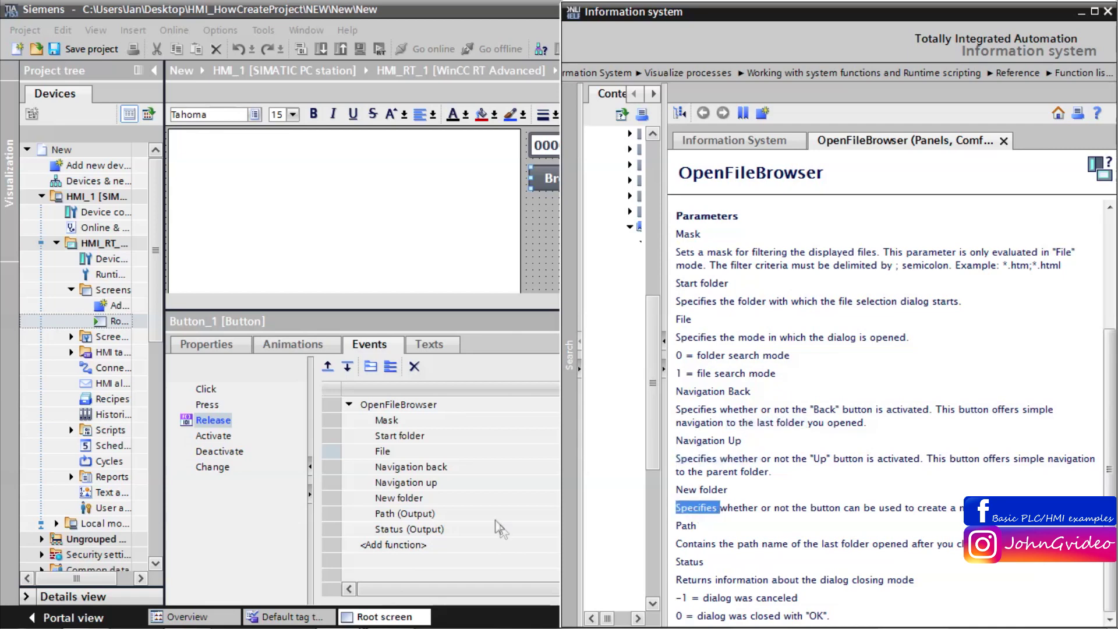
pyautogui.click(477, 513)
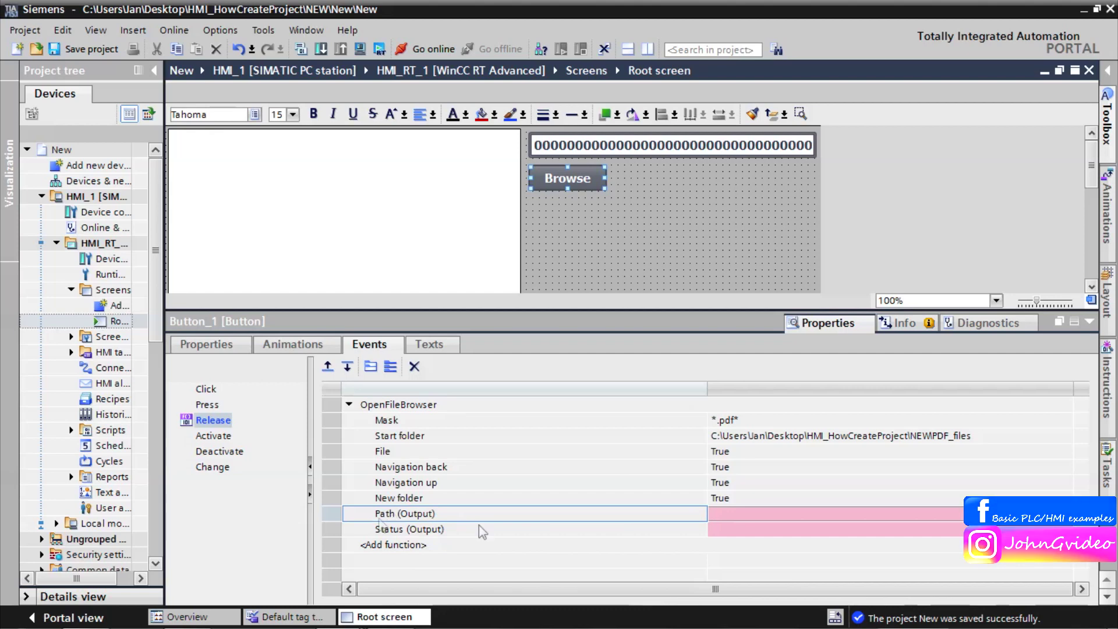
# Link OpenFileBrowser's Path output to the PDF_source tag.
pyautogui.click(714, 515)
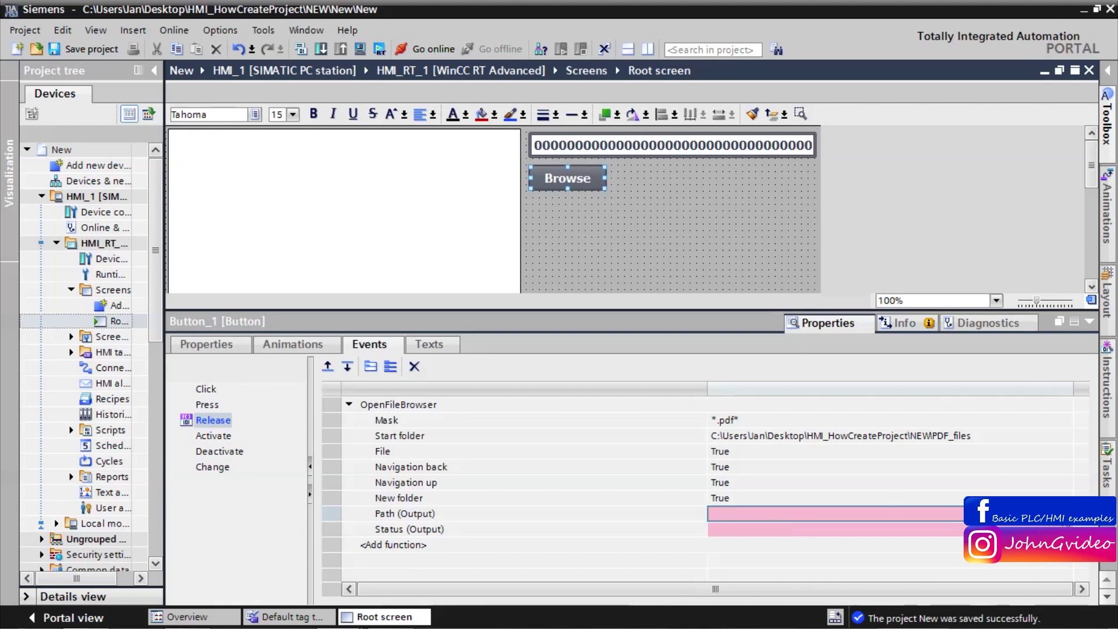
pyautogui.click(1081, 514)
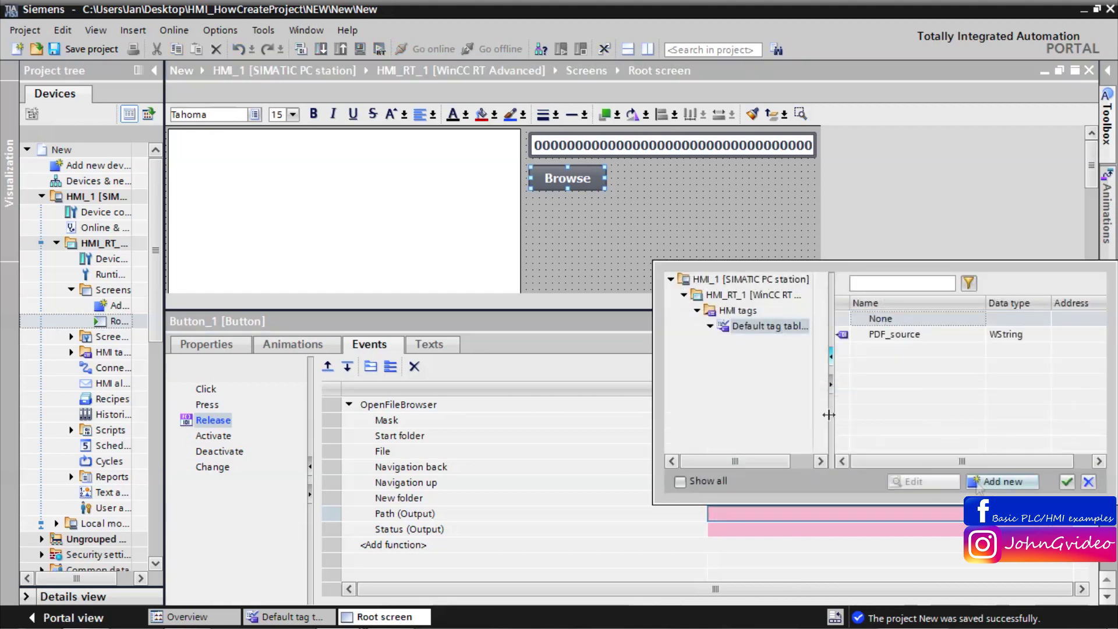
pyautogui.click(906, 333)
pyautogui.click(1067, 482)
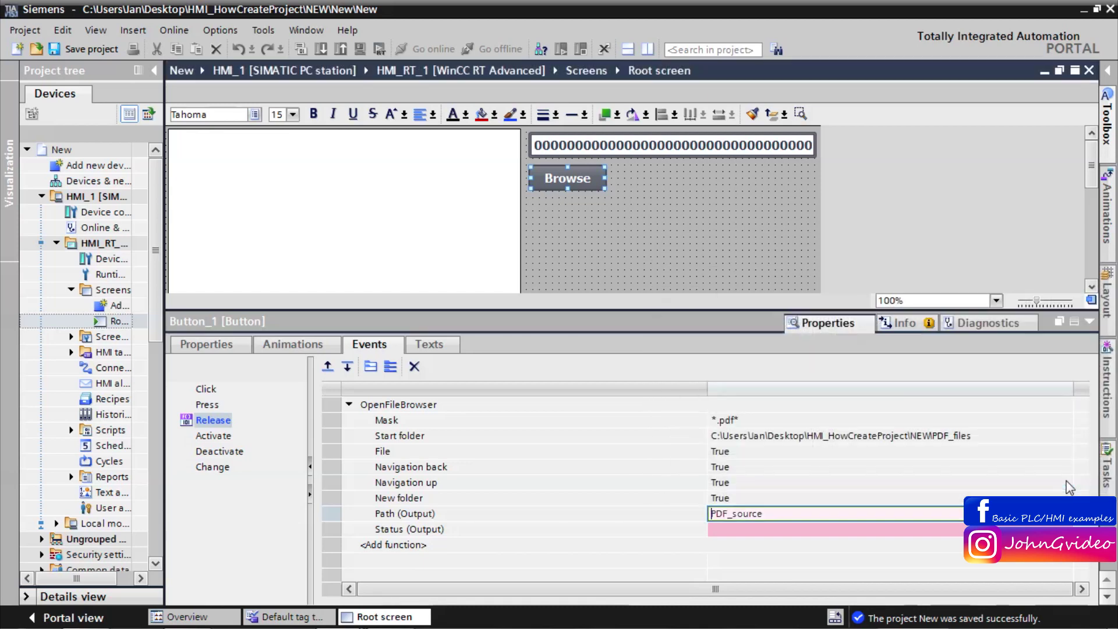
# Set OpenFileBrowser's Status output to a new tag named PDF_status.
pyautogui.click(657, 528)
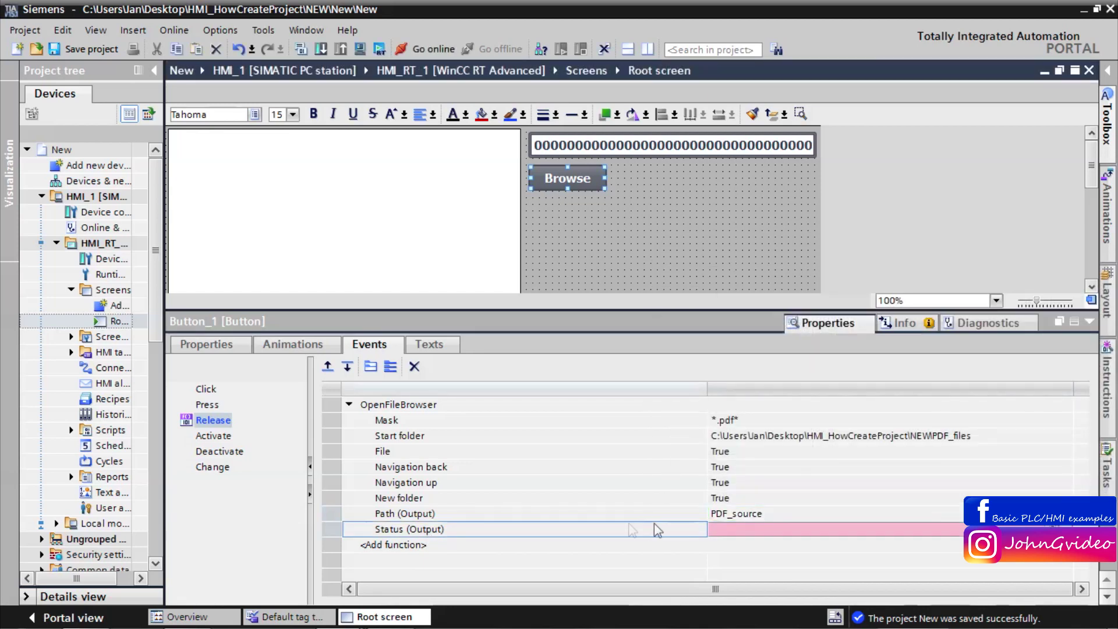
pyautogui.click(740, 531)
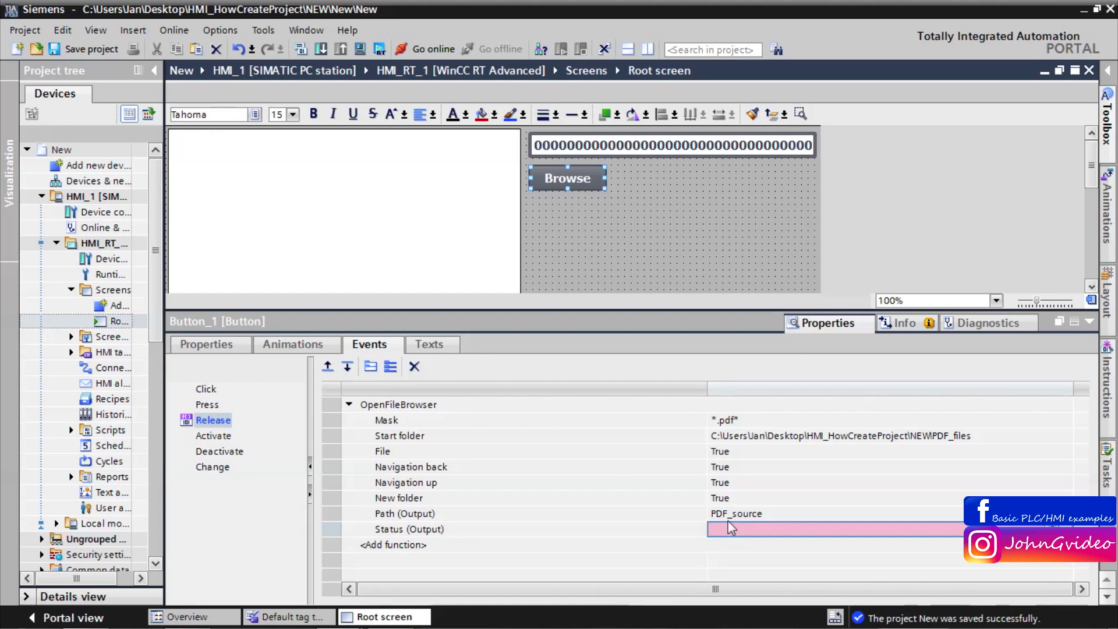
pyautogui.write('PDF')
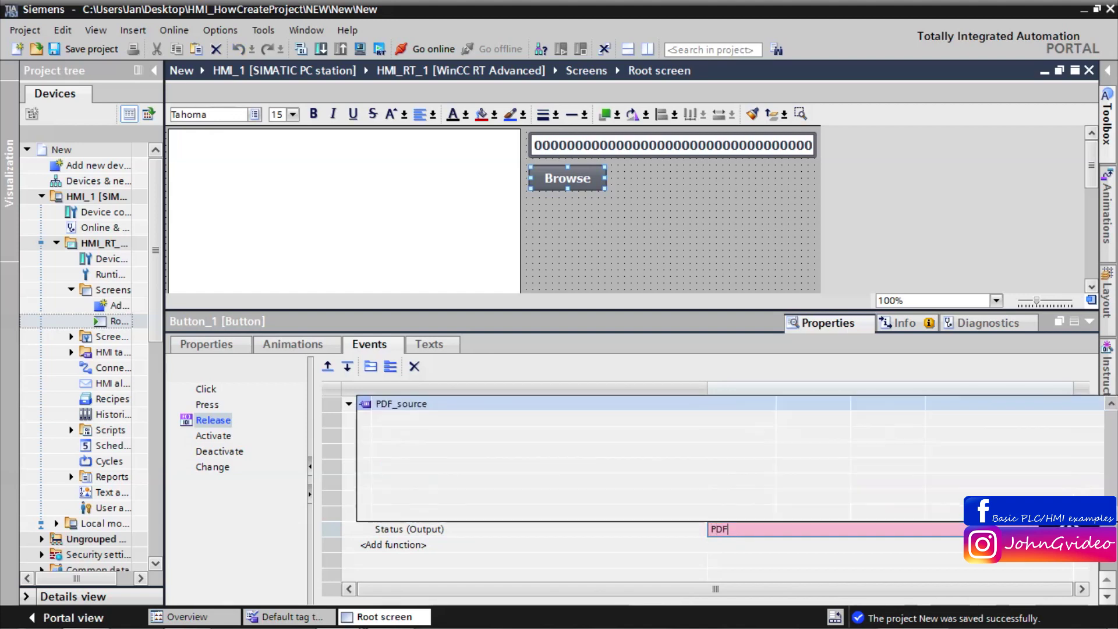
pyautogui.write('?_stat')
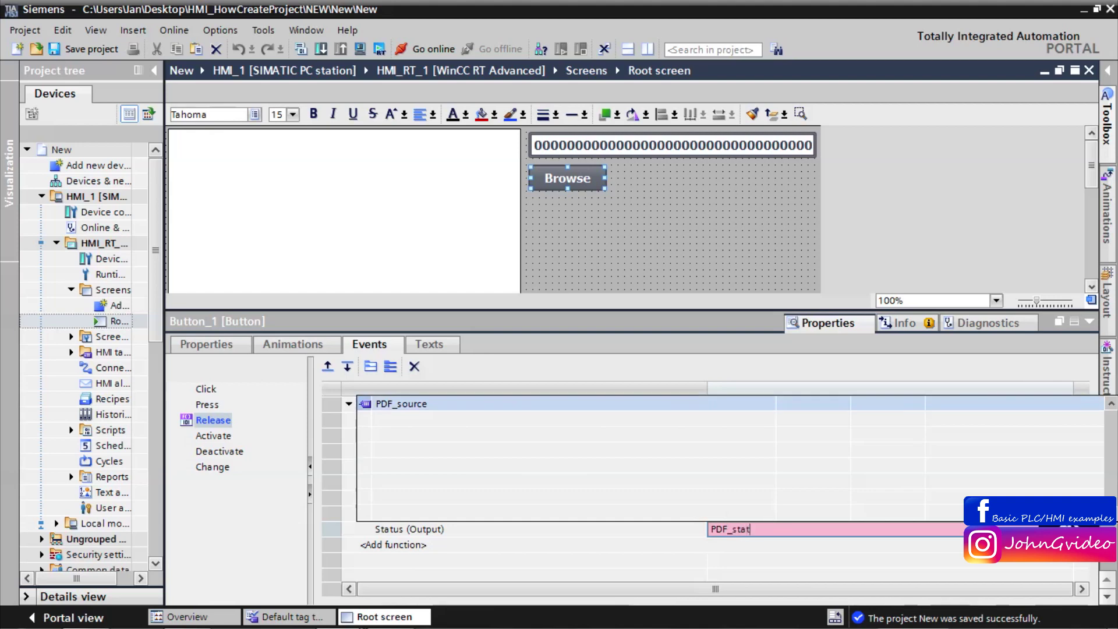
pyautogui.write('us')
pyautogui.press('Return')
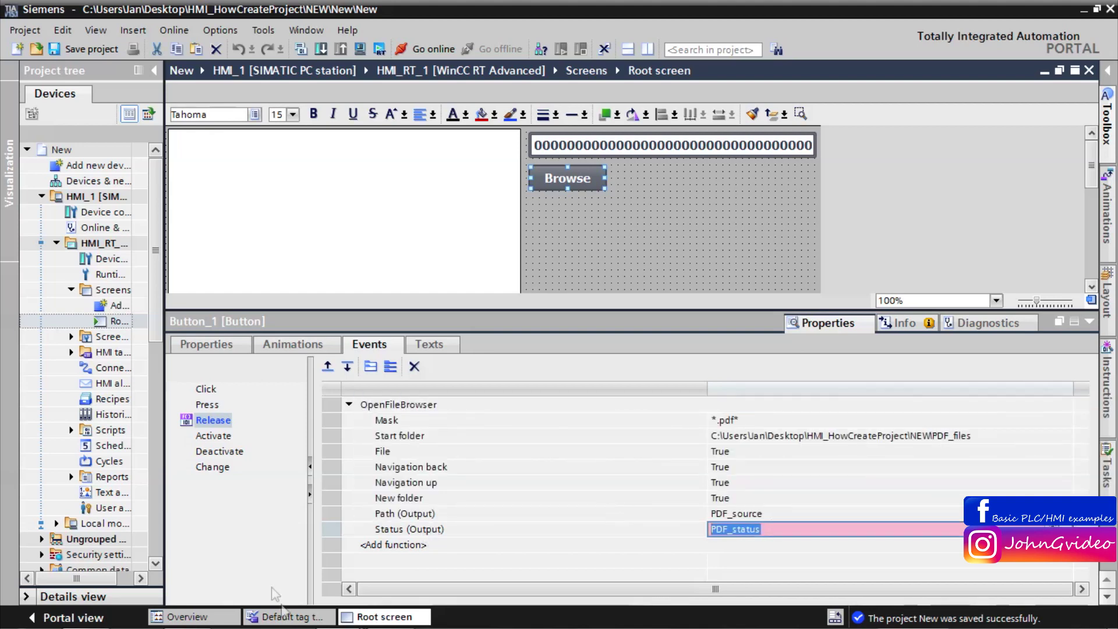
pyautogui.click(285, 616)
pyautogui.click(260, 182)
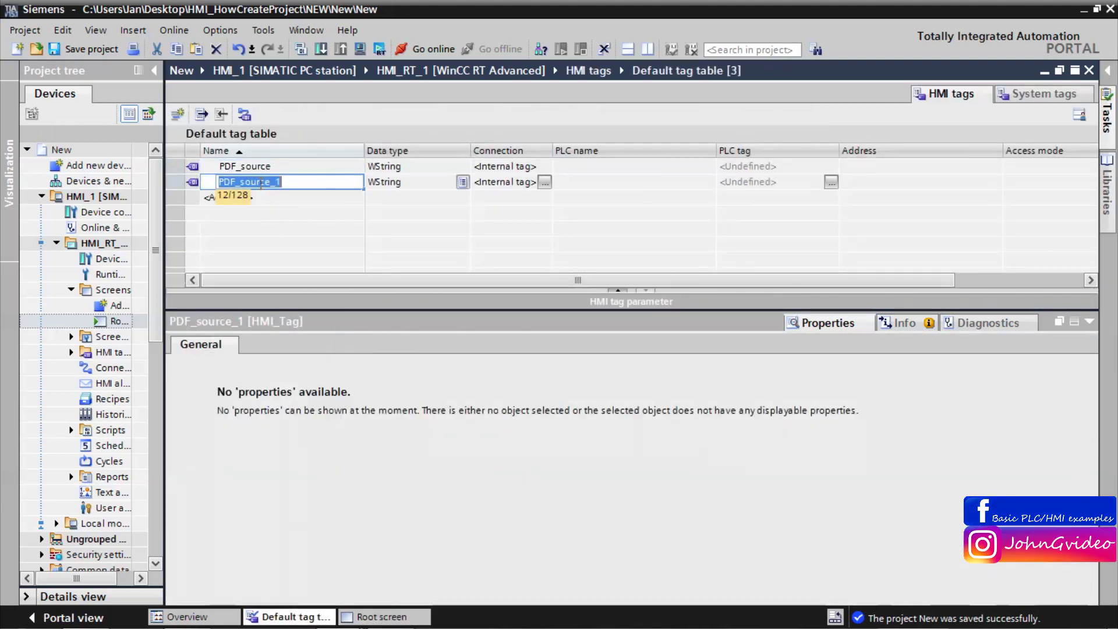
# Name the second tag PDF_status with data type Int, then return to the Root screen.
pyautogui.write('PDF_status')
pyautogui.click(430, 188)
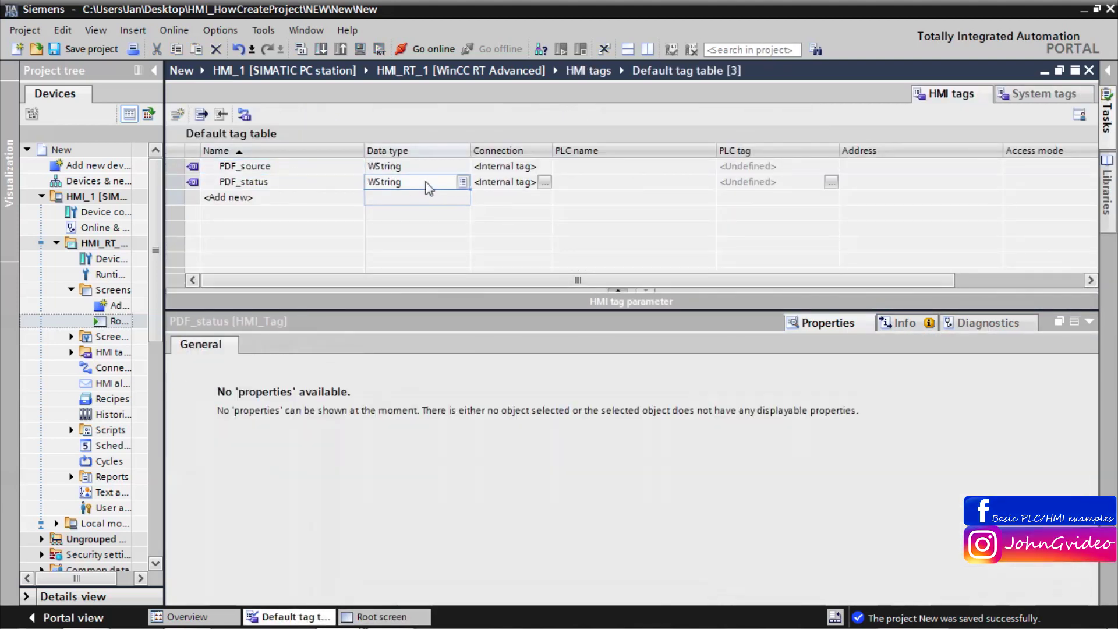
pyautogui.click(462, 183)
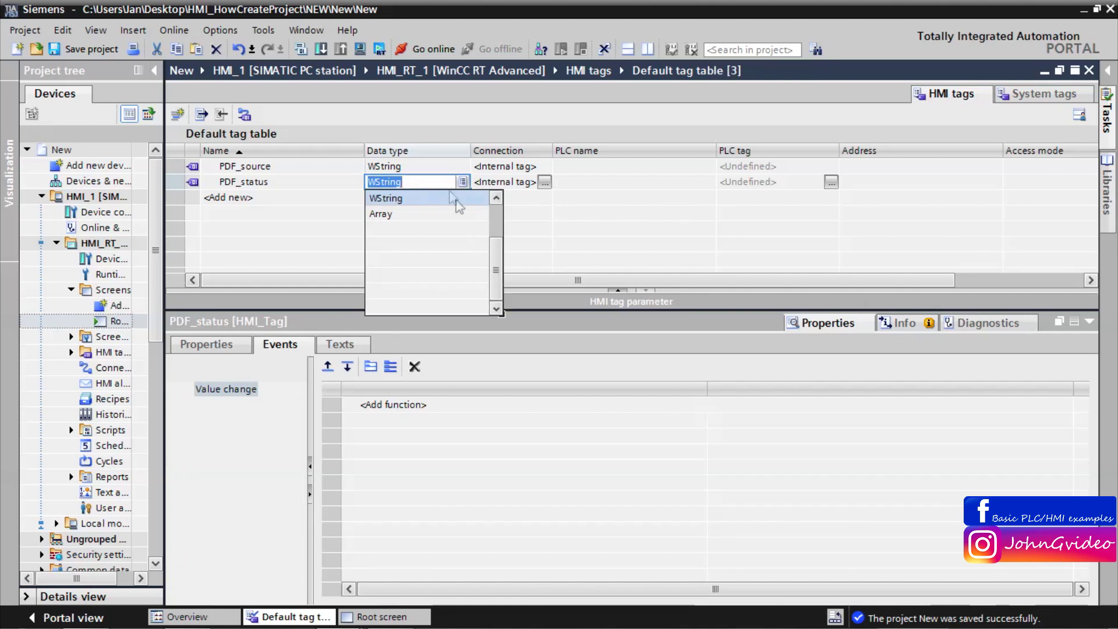
pyautogui.click(424, 180)
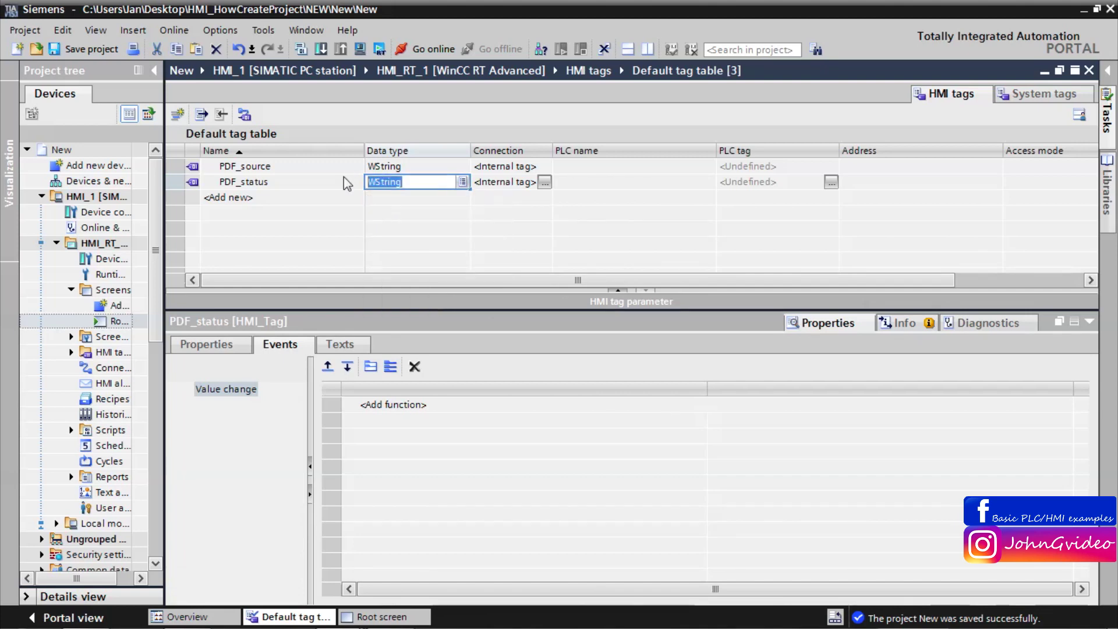
pyautogui.write('Int')
pyautogui.press('Return')
pyautogui.click(411, 616)
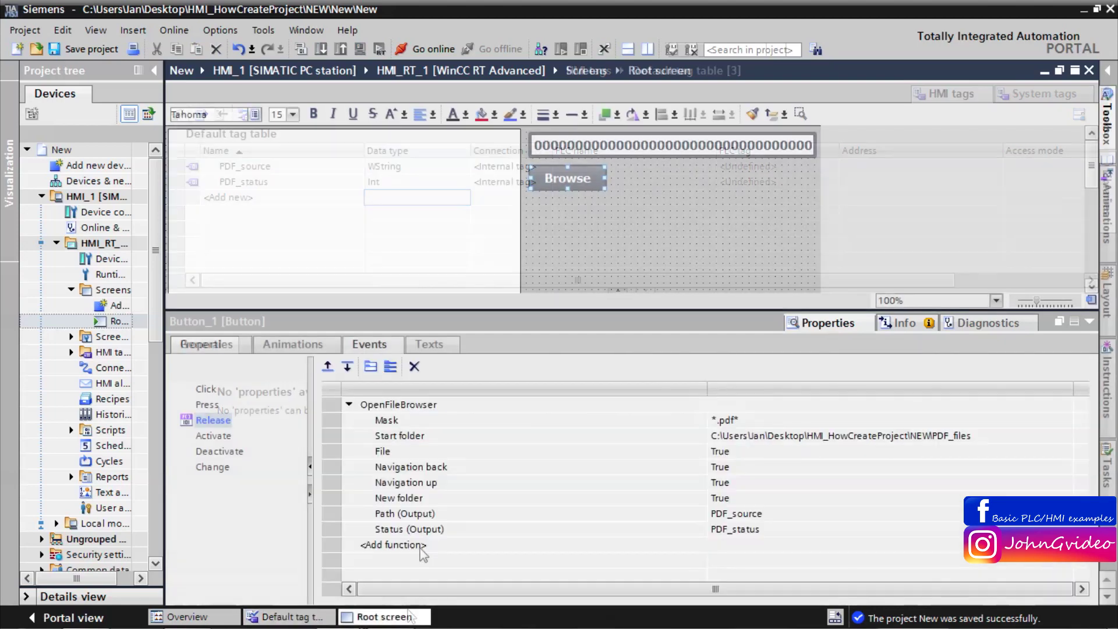
# Read the OpenFileBrowser help for the Status parameter and its dialog closing mode values.
pyautogui.moveTo(336, 612)
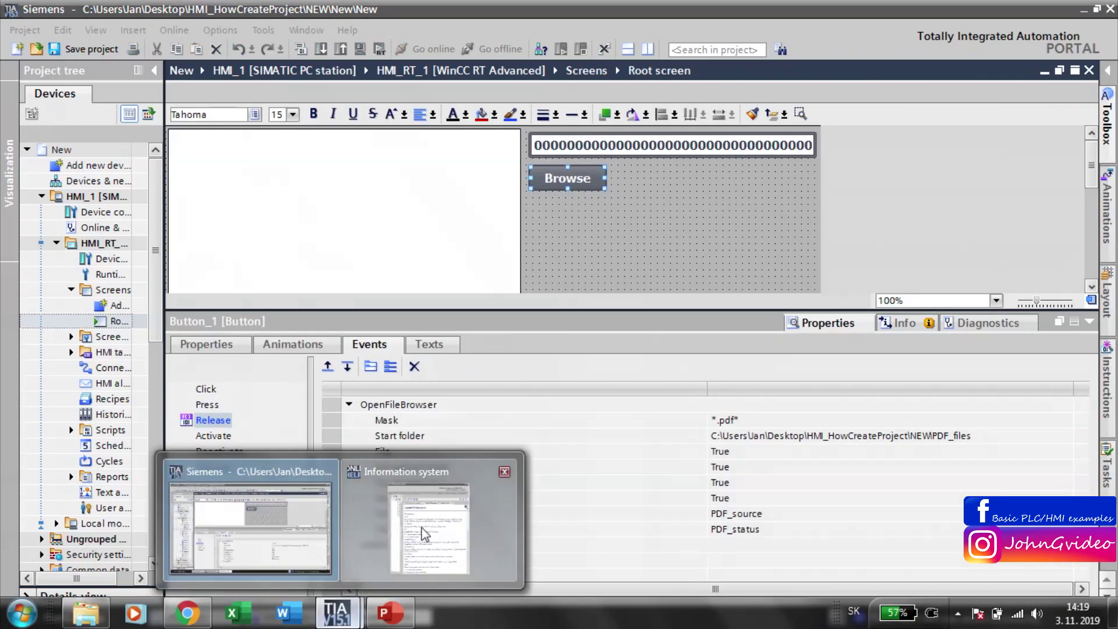
pyautogui.click(425, 533)
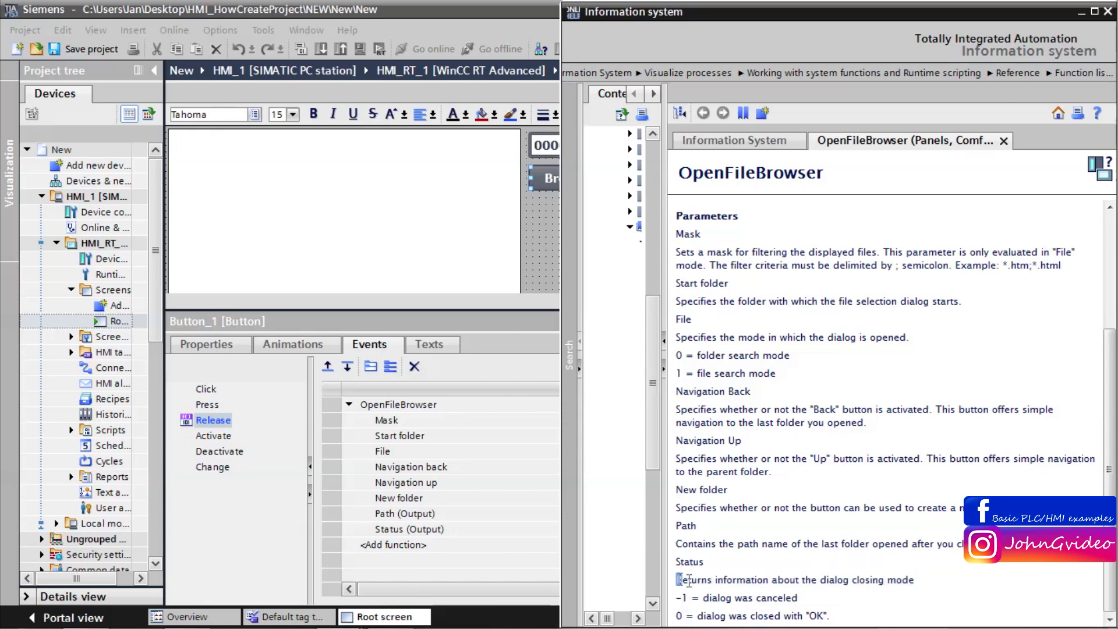
pyautogui.moveTo(688, 580); pyautogui.dragTo(900, 580)
pyautogui.click(710, 598)
pyautogui.moveTo(702, 599); pyautogui.dragTo(802, 580)
pyautogui.click(794, 598)
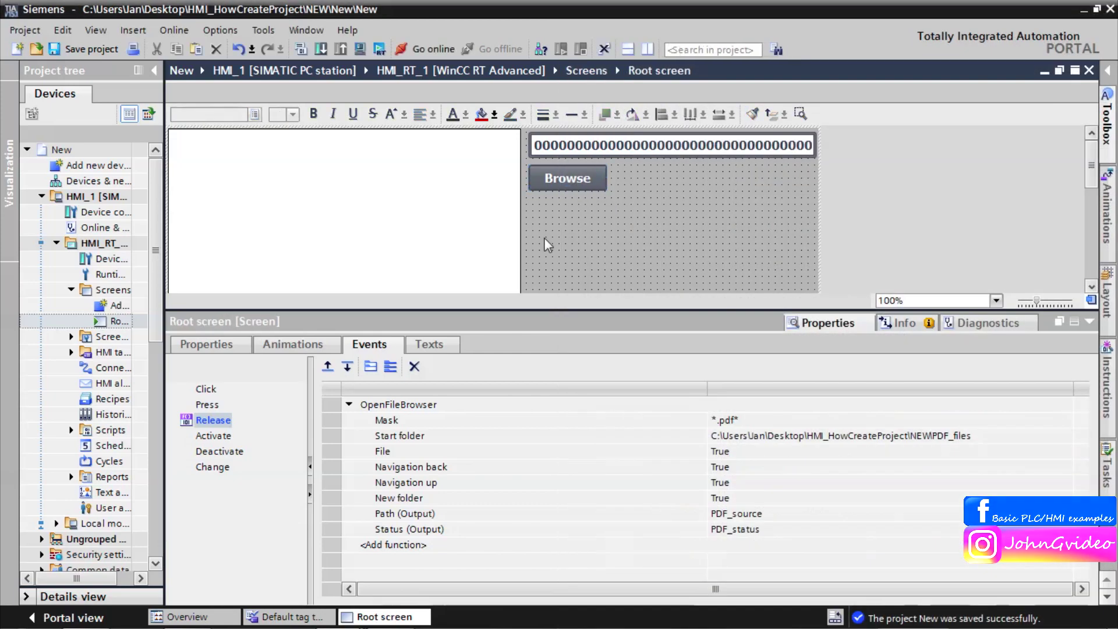
# Review the Browse button's events, then compile and start the Root screen in runtime.
pyautogui.click(611, 210)
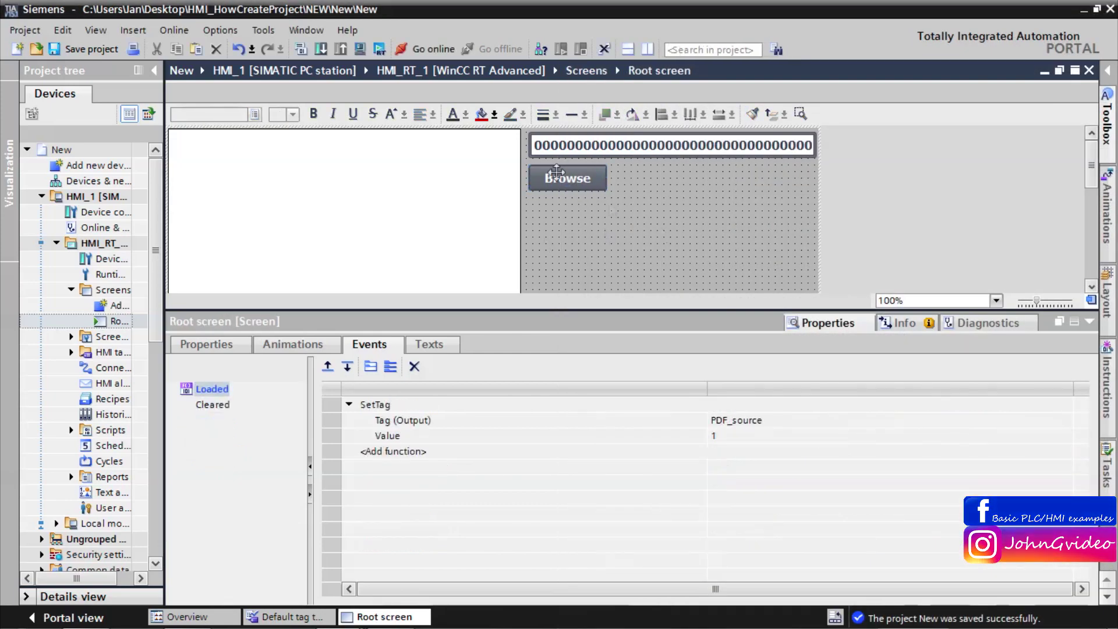
pyautogui.click(556, 174)
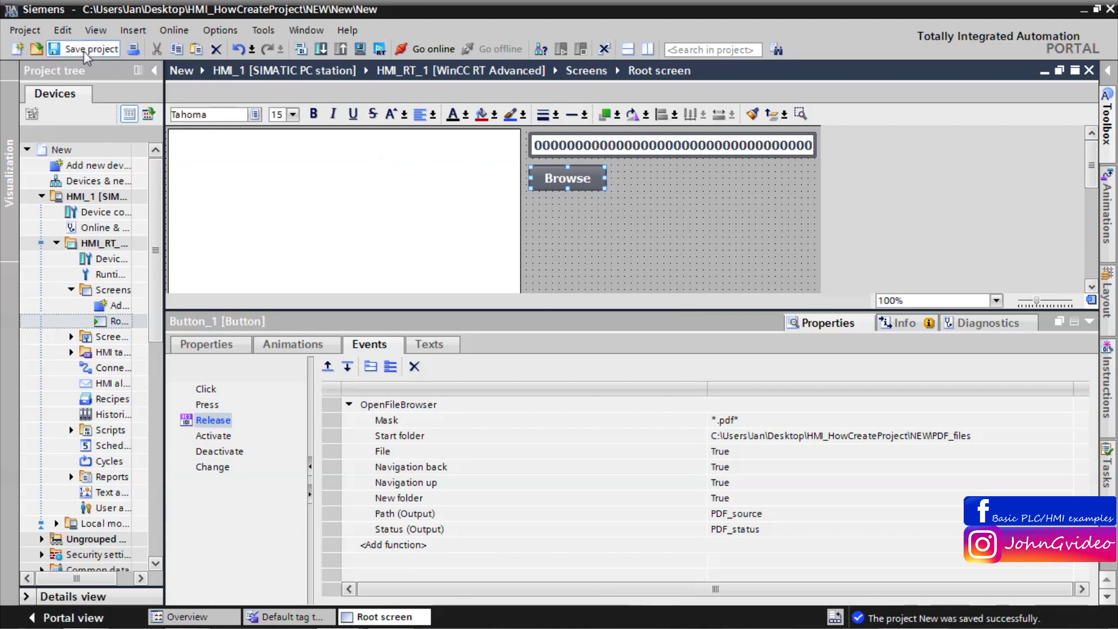
pyautogui.click(1089, 324)
pyautogui.click(706, 251)
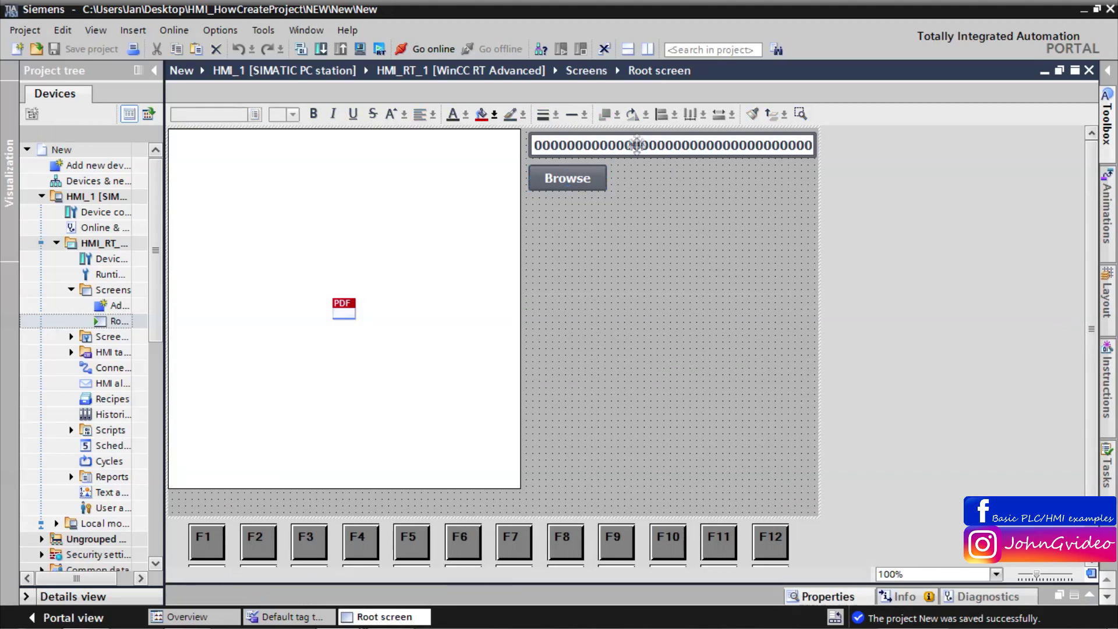
pyautogui.click(360, 49)
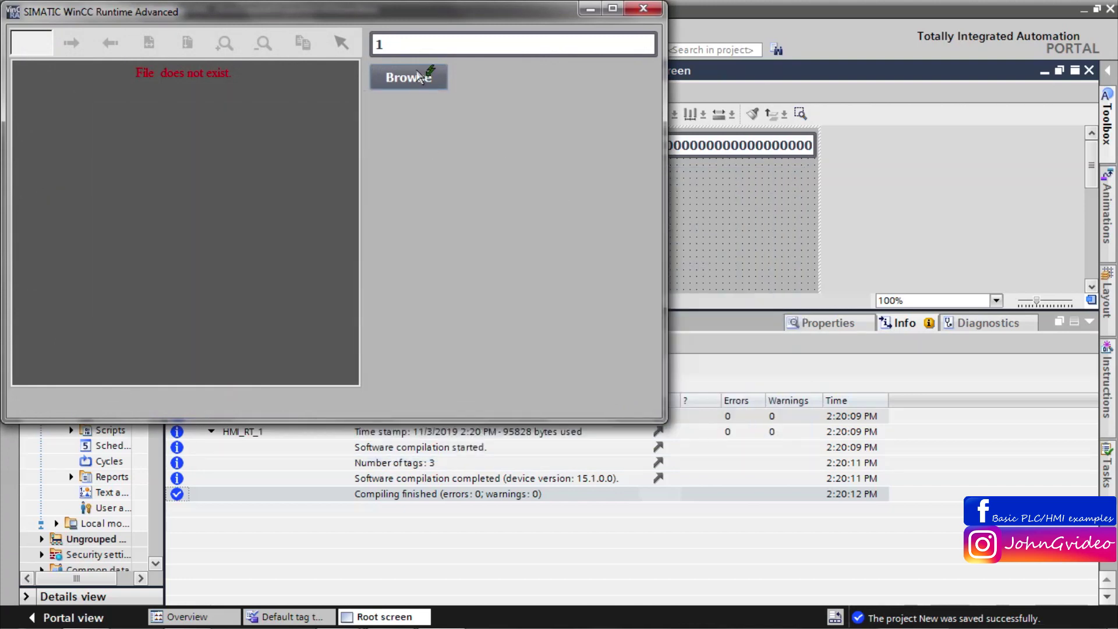
# Browse to the TIA_Guideline PDF, then to the Simatic_manual PDF, in runtime.
pyautogui.click(418, 86)
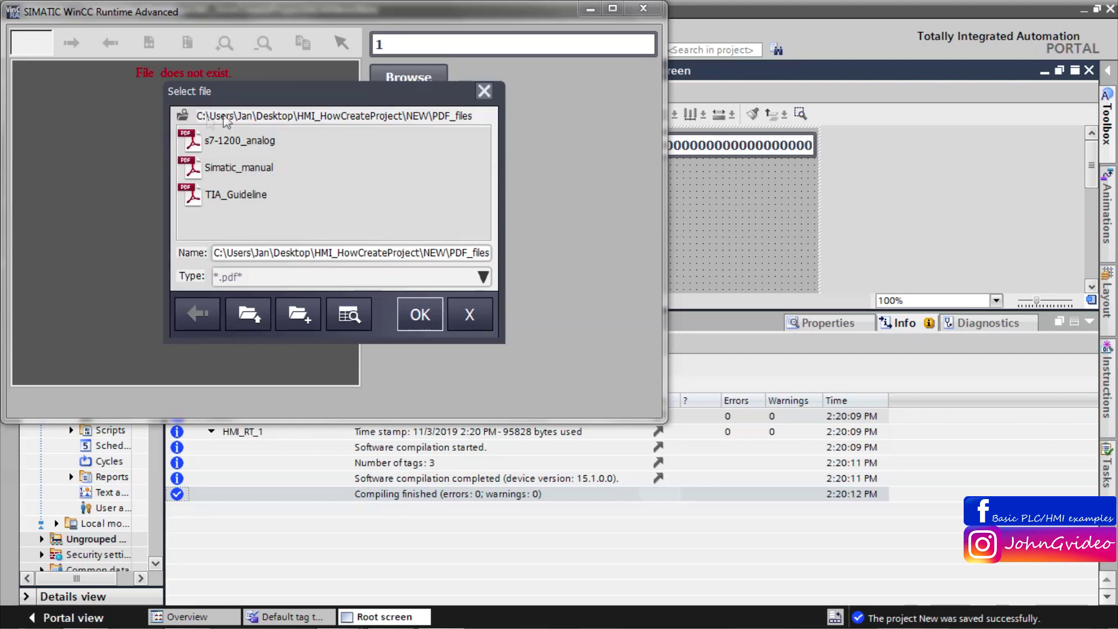
pyautogui.moveTo(395, 90); pyautogui.dragTo(529, 147)
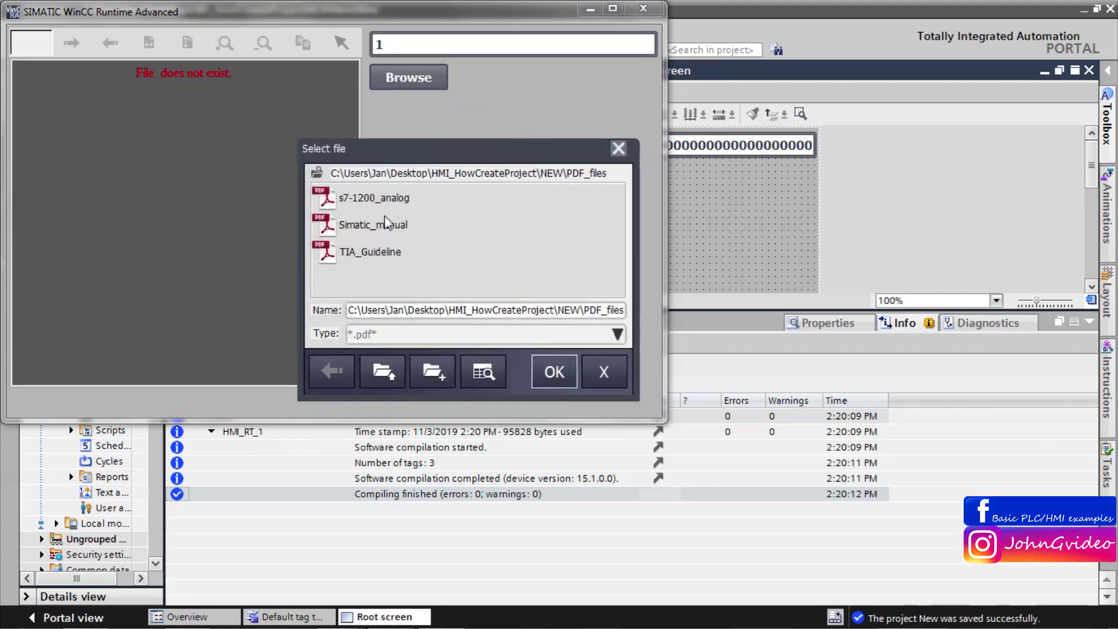
pyautogui.click(368, 251)
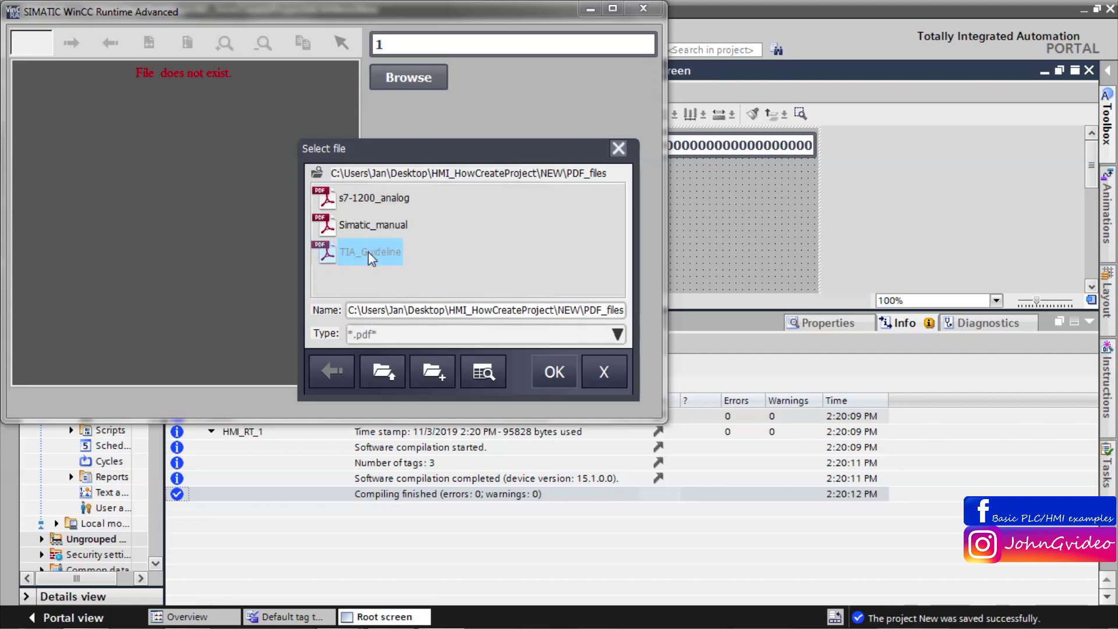
pyautogui.click(552, 372)
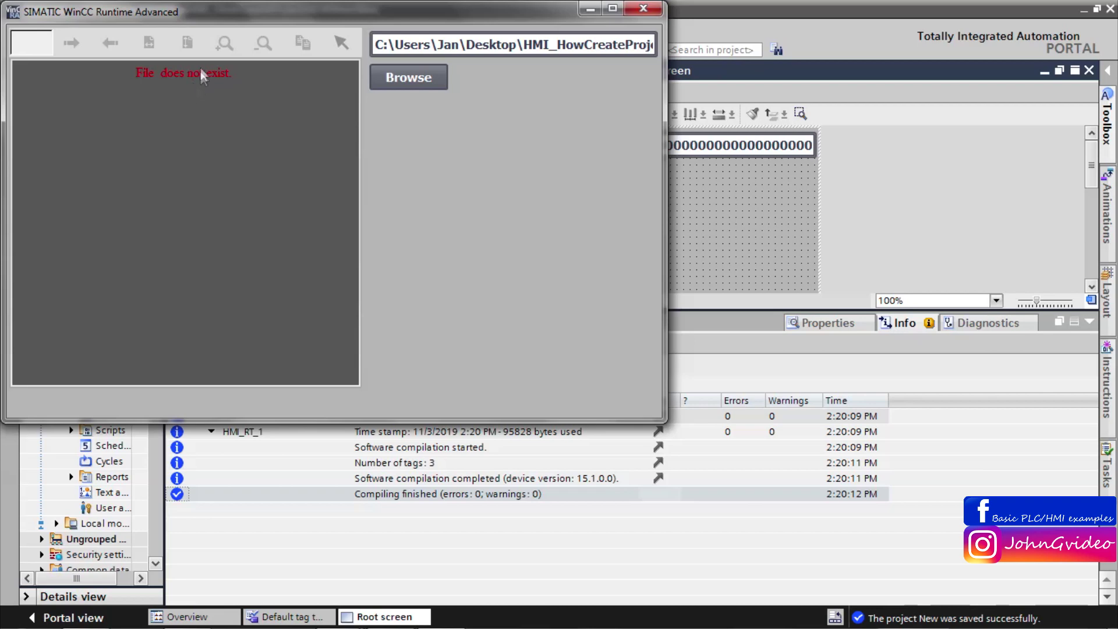
pyautogui.click(405, 82)
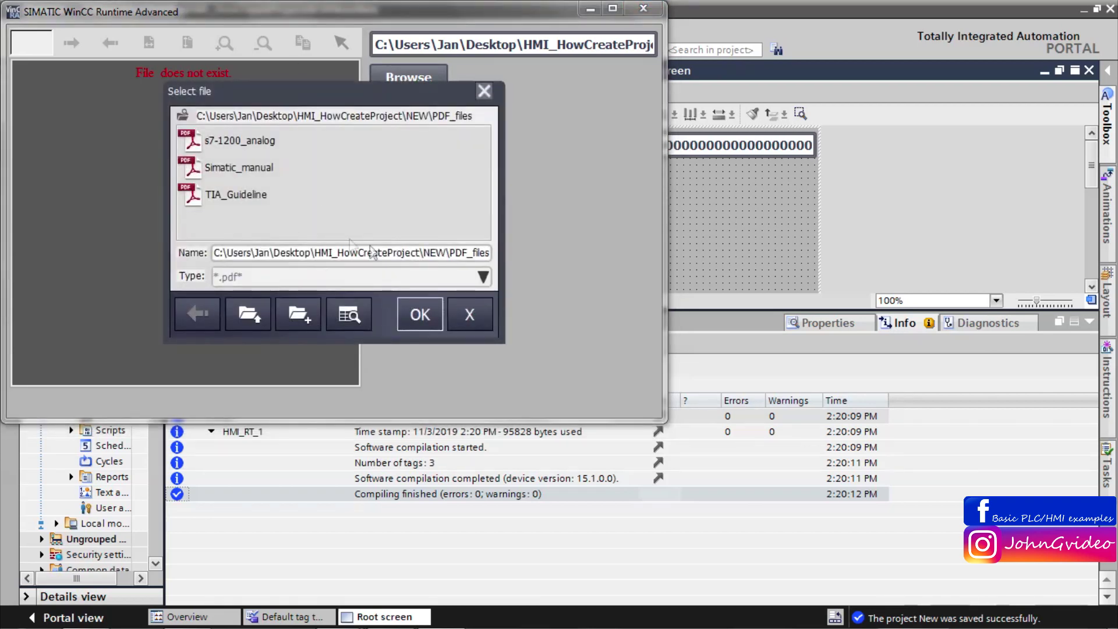
pyautogui.click(247, 178)
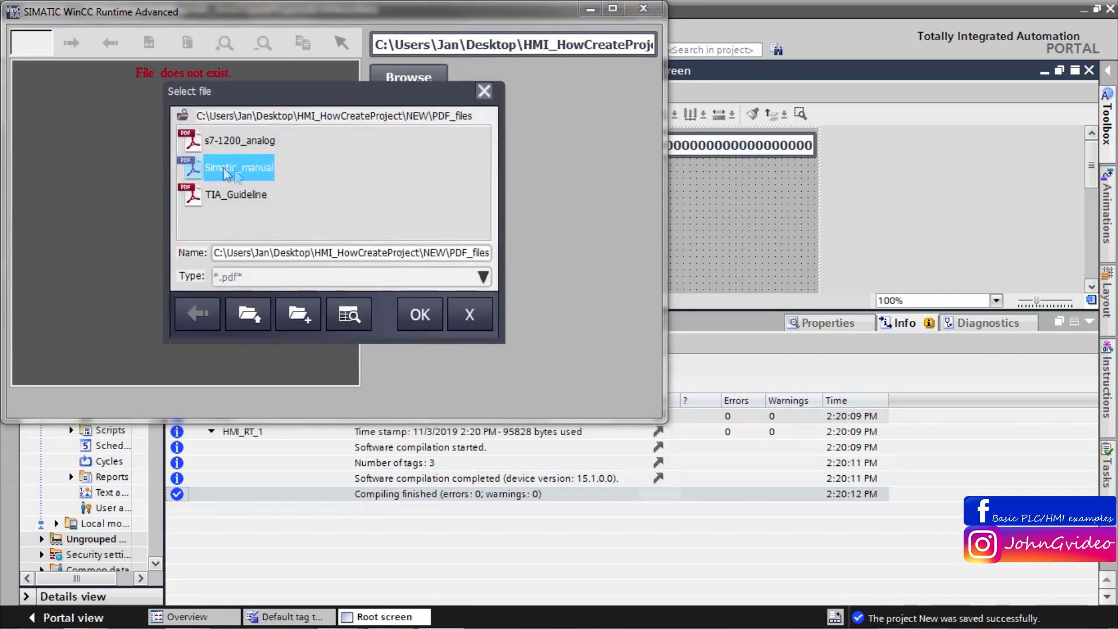
pyautogui.click(412, 316)
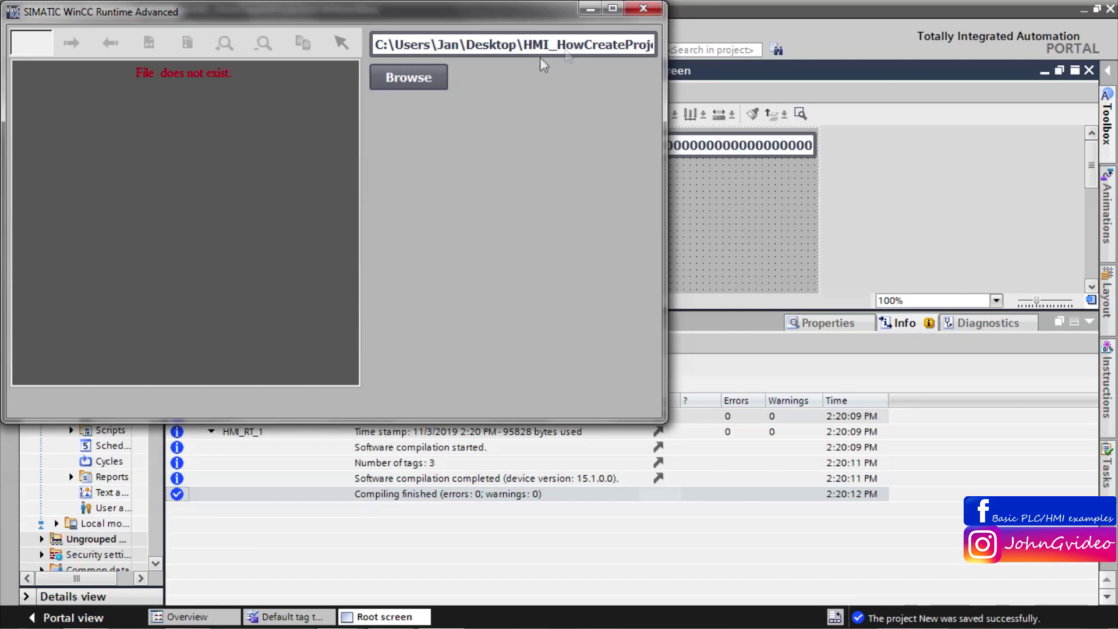
# Pick TIA_Guideline once more, then close WinCC Runtime and collapse the info area.
pyautogui.click(418, 80)
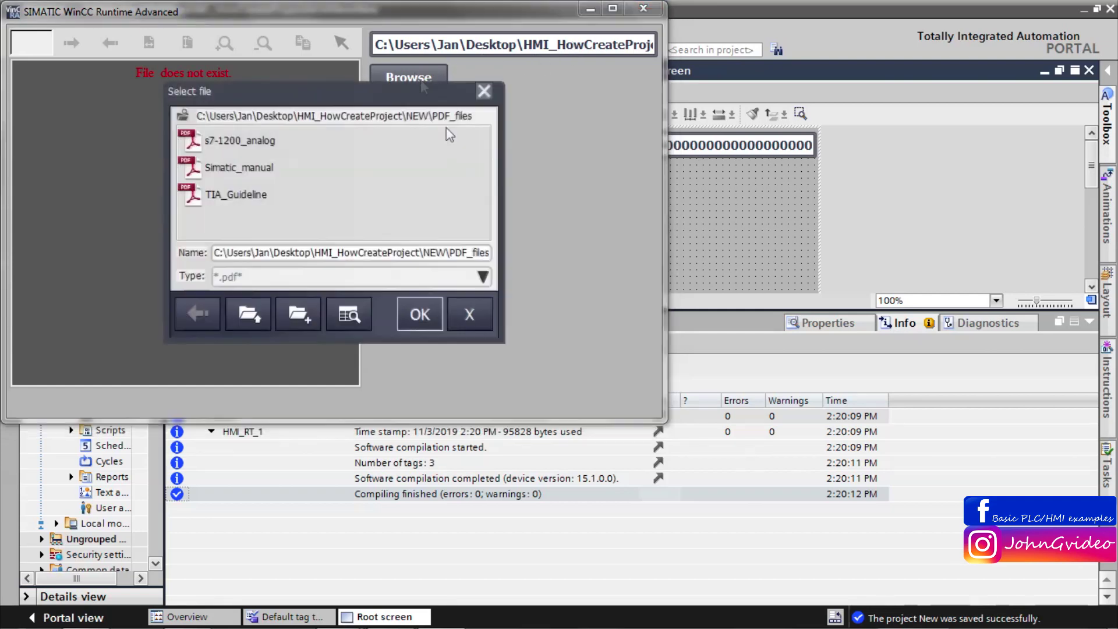
pyautogui.click(228, 195)
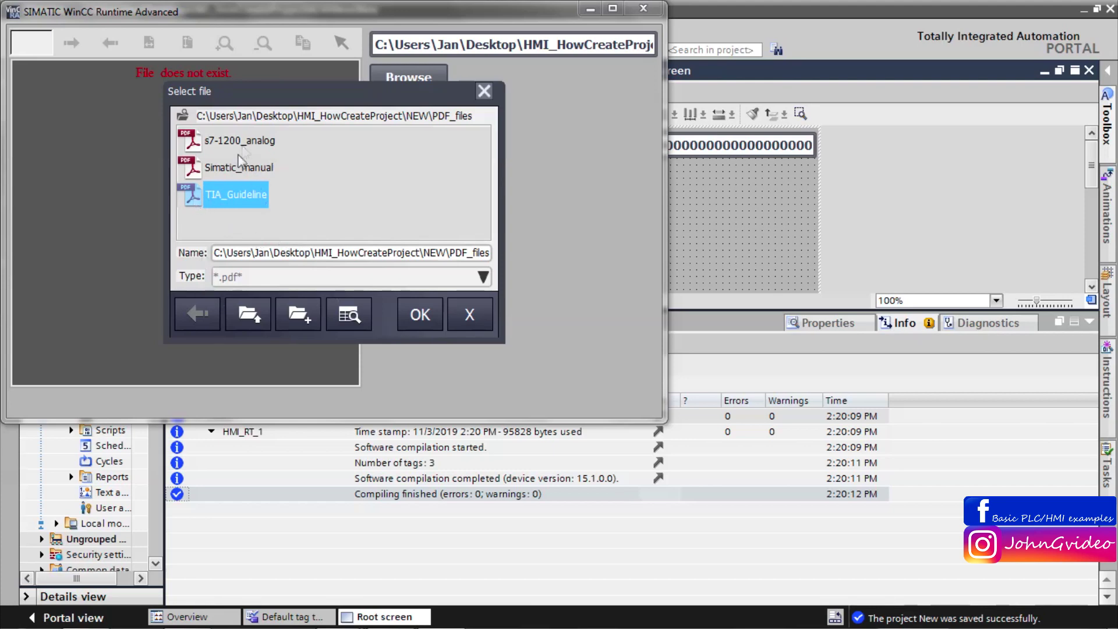
pyautogui.click(232, 191)
pyautogui.click(411, 316)
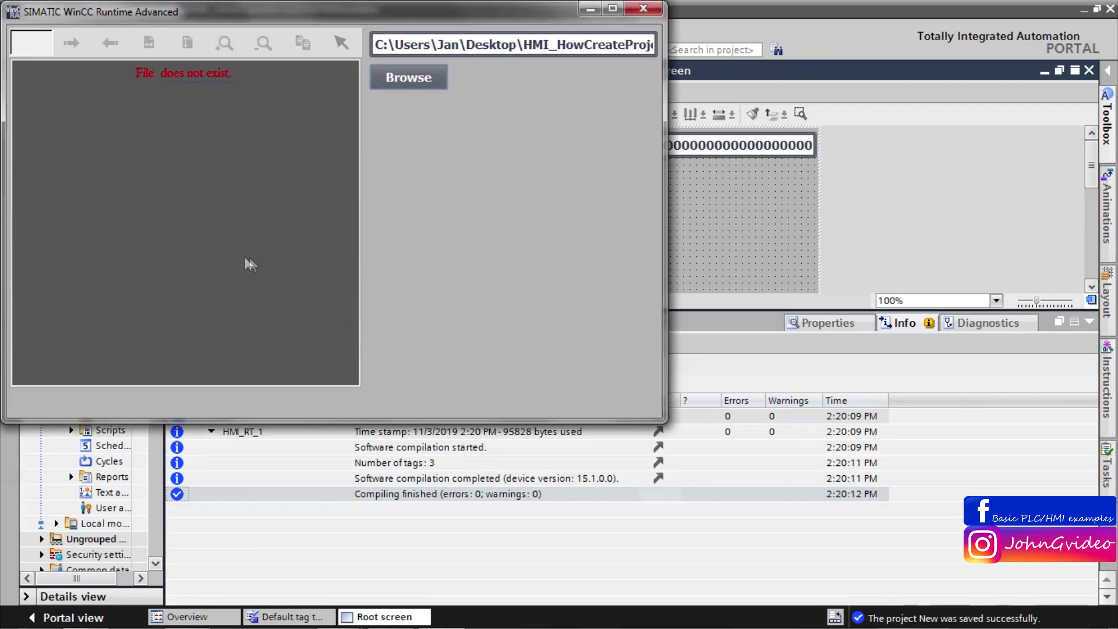
pyautogui.hotkey('alt', 'F4')
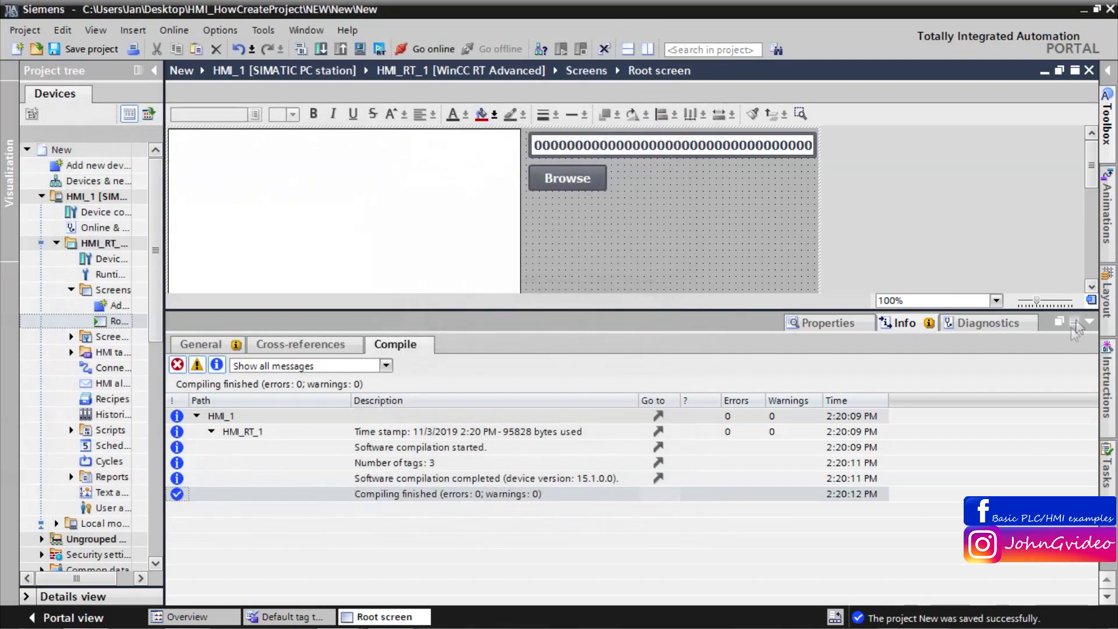
pyautogui.click(1074, 322)
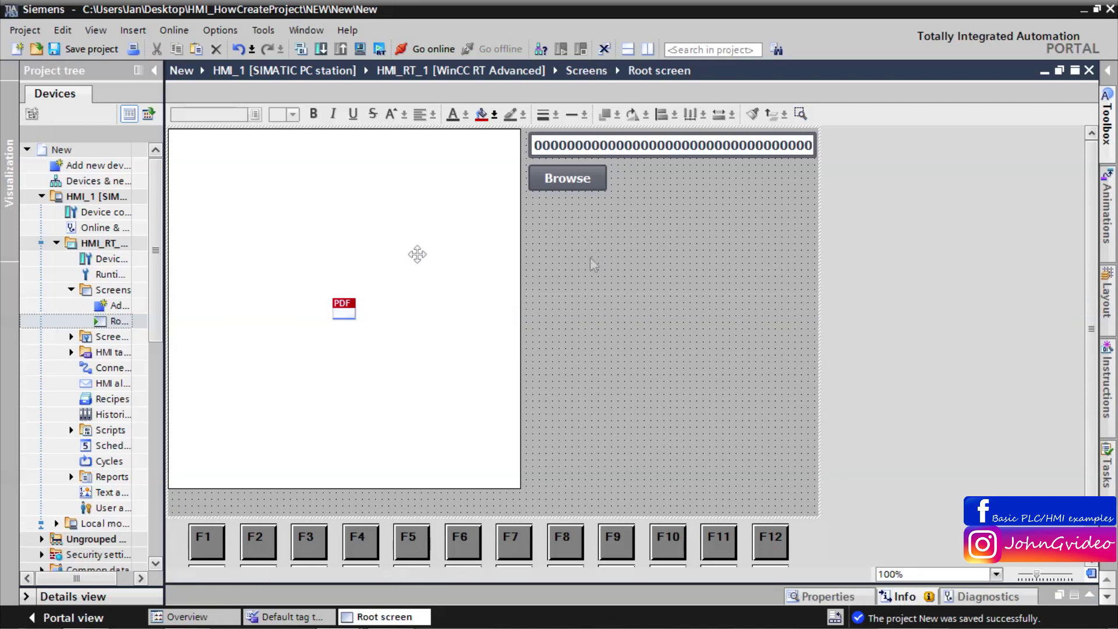
# Set the PDF view's File name tag to PDF_source and restart runtime to test it.
pyautogui.click(826, 595)
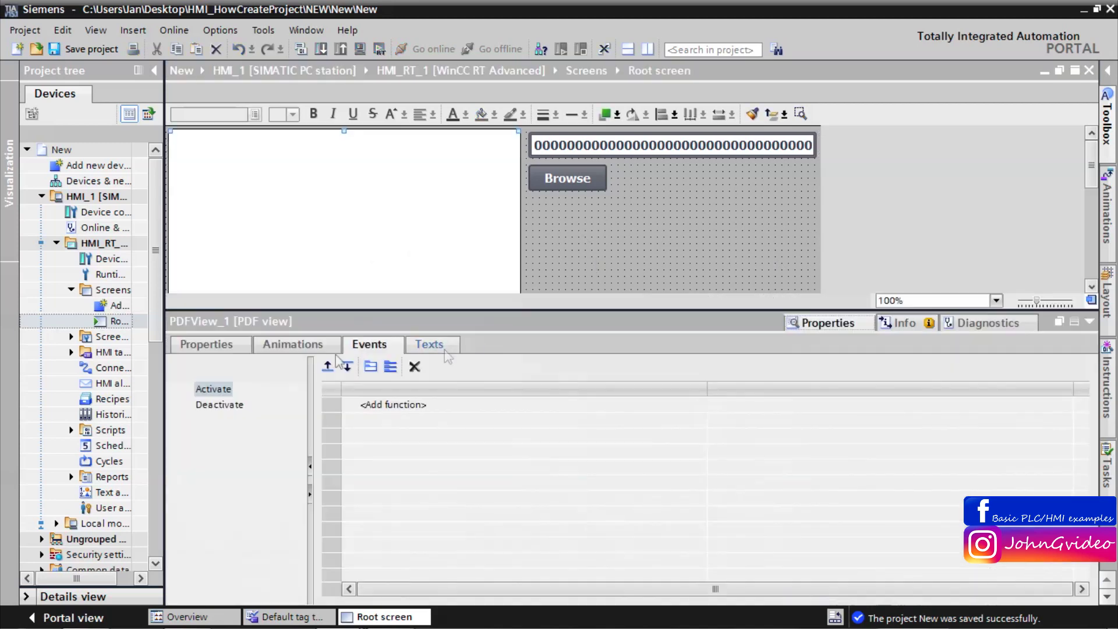
pyautogui.click(231, 342)
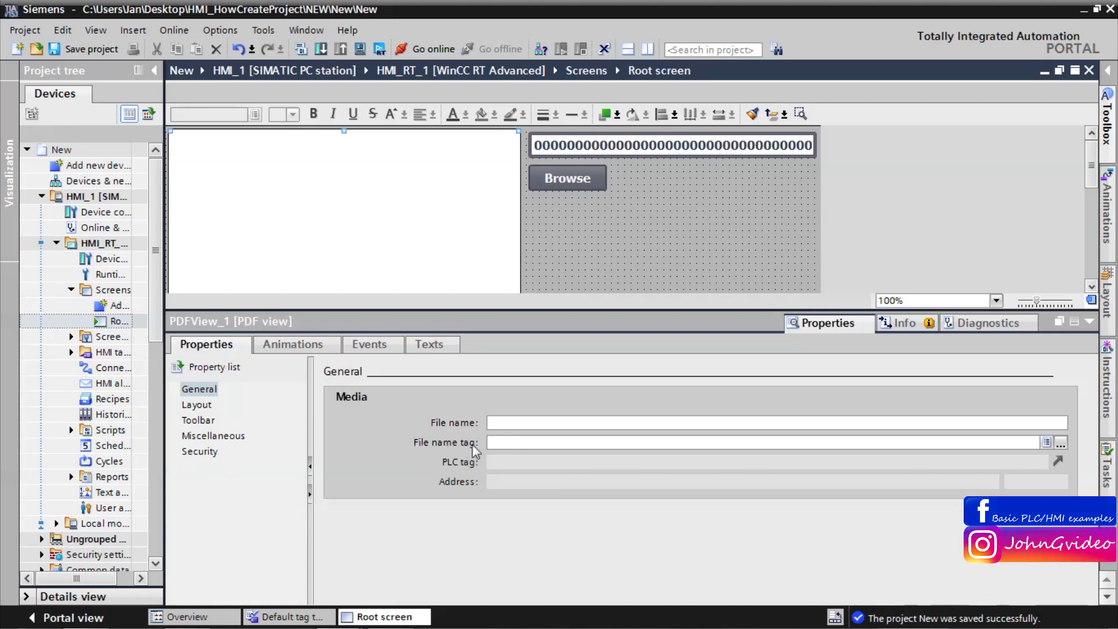
pyautogui.click(1047, 442)
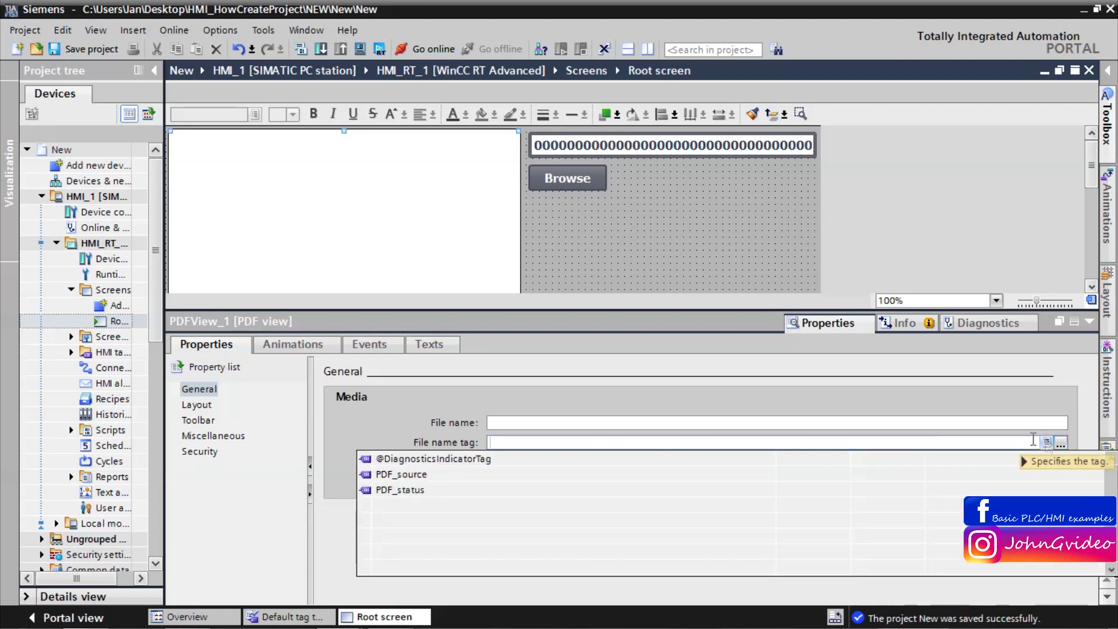
pyautogui.click(381, 474)
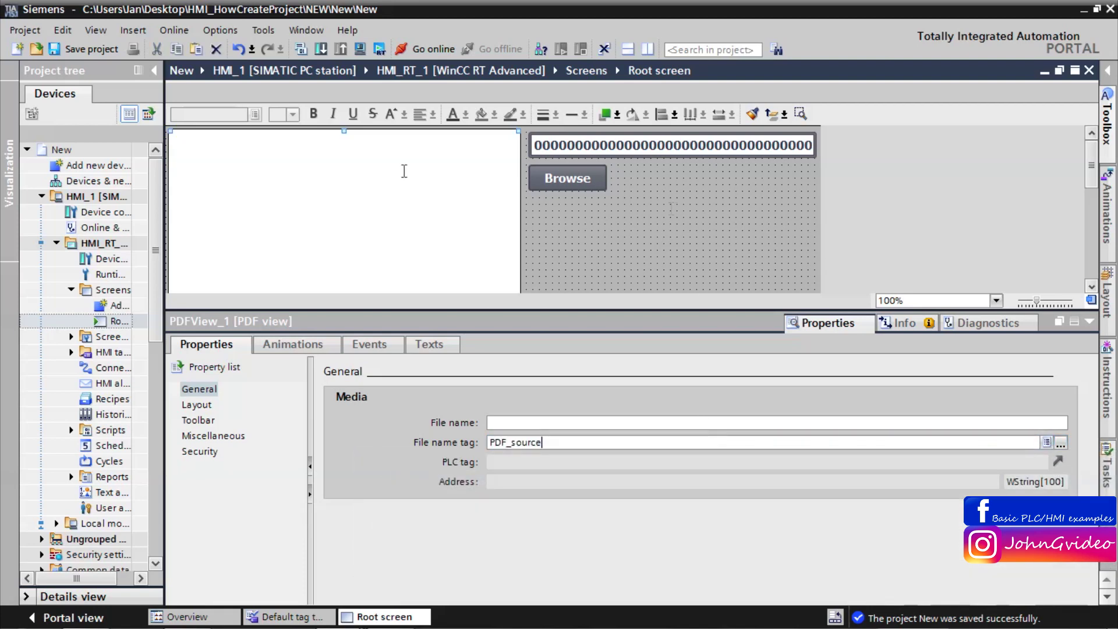
pyautogui.click(703, 178)
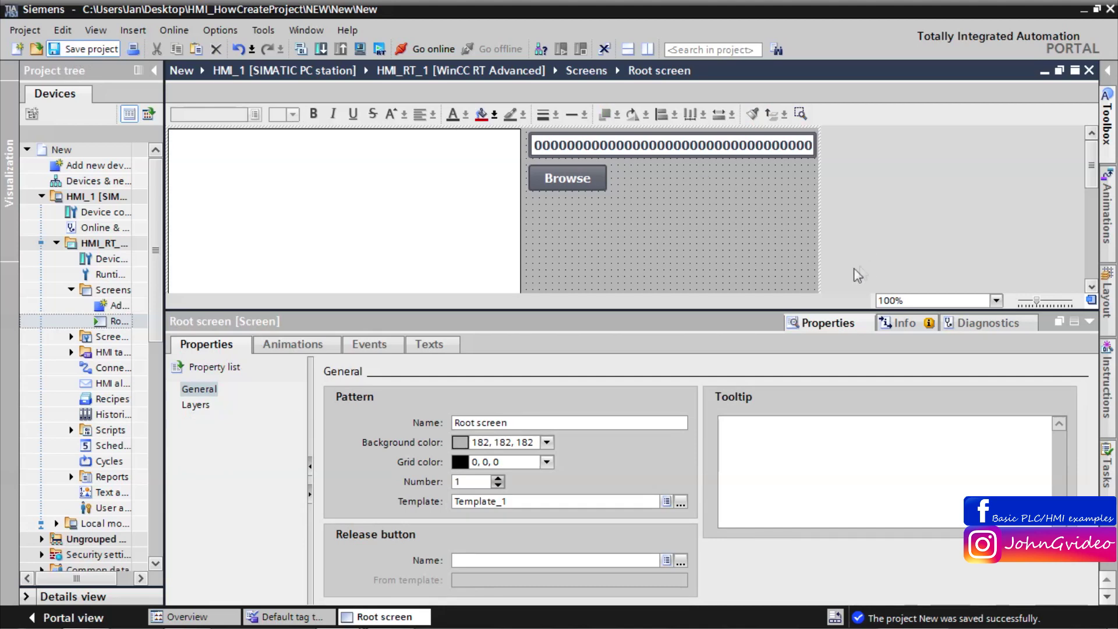
pyautogui.click(1090, 323)
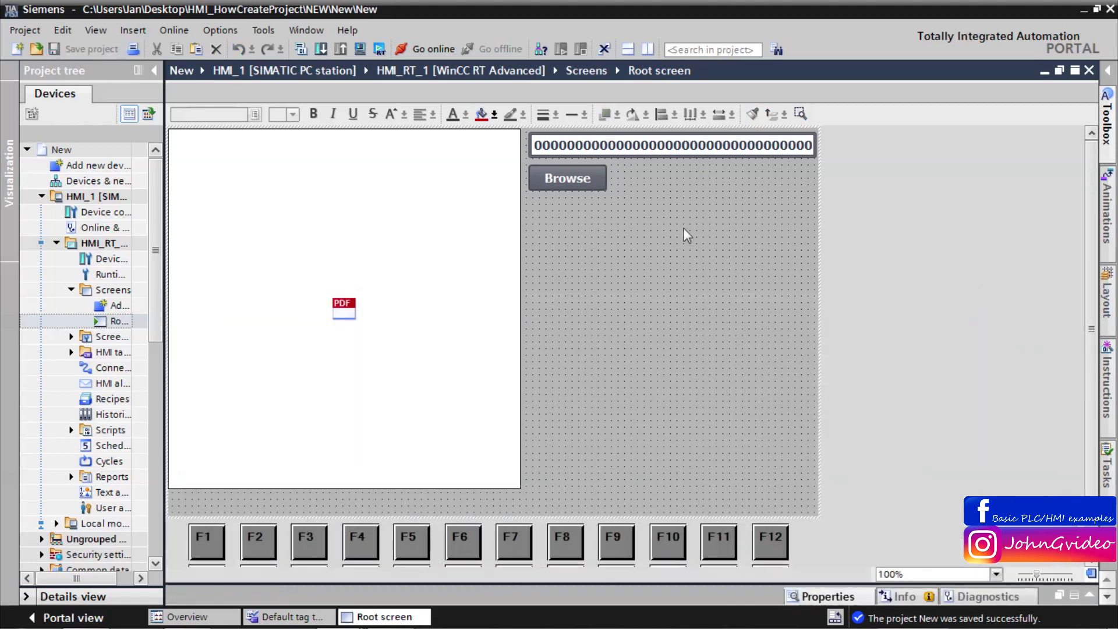
pyautogui.click(379, 50)
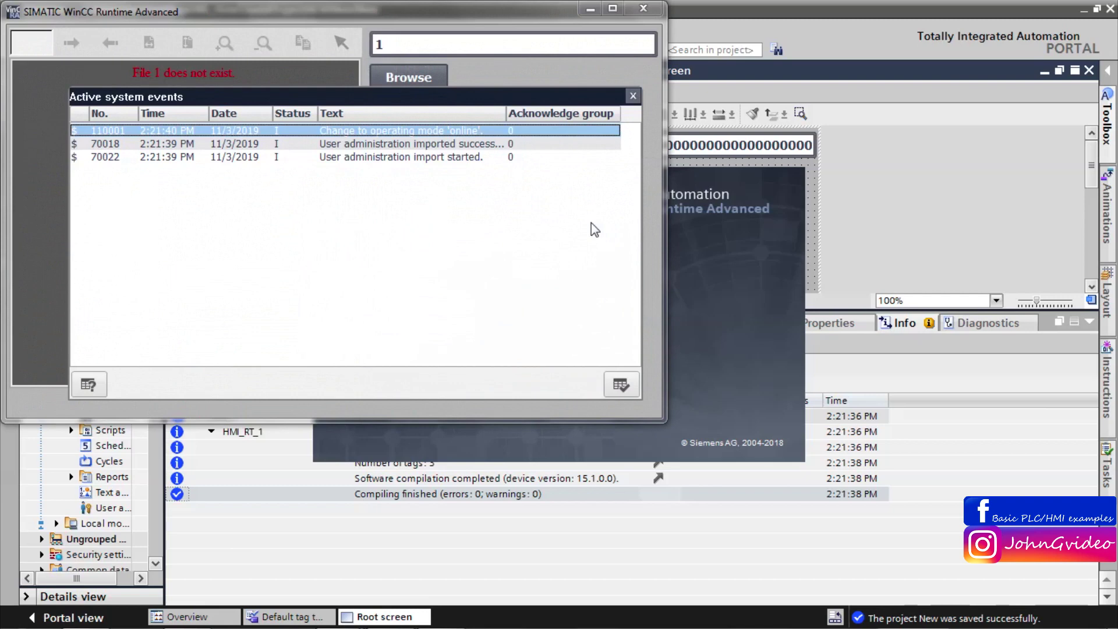
# Load TIA_Guideline into the viewer and scroll it back to the cover page.
pyautogui.click(417, 80)
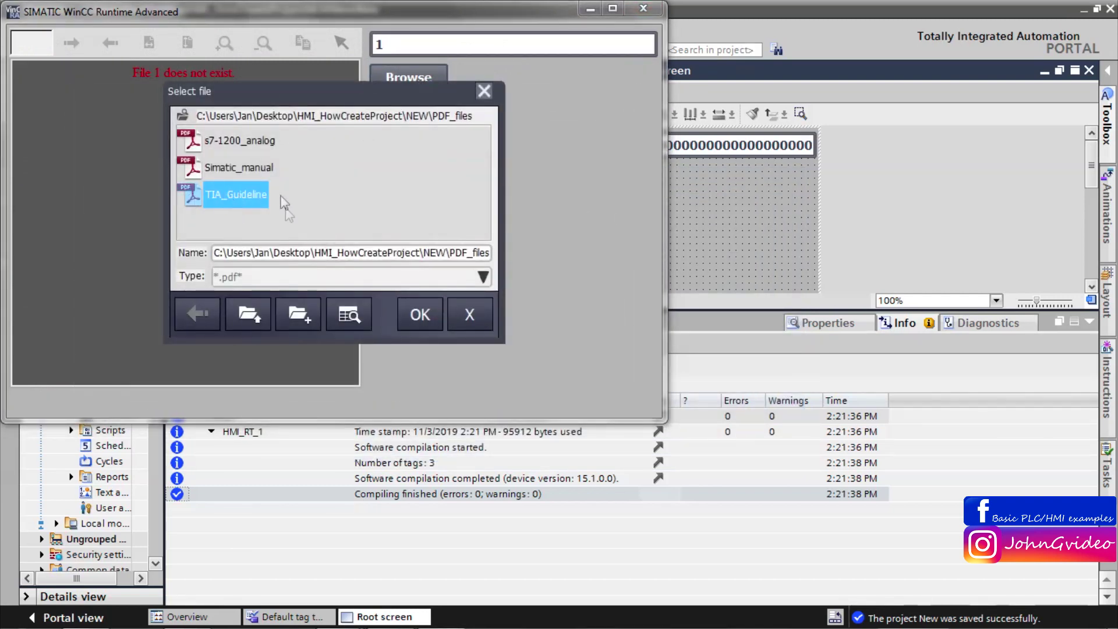
pyautogui.click(409, 314)
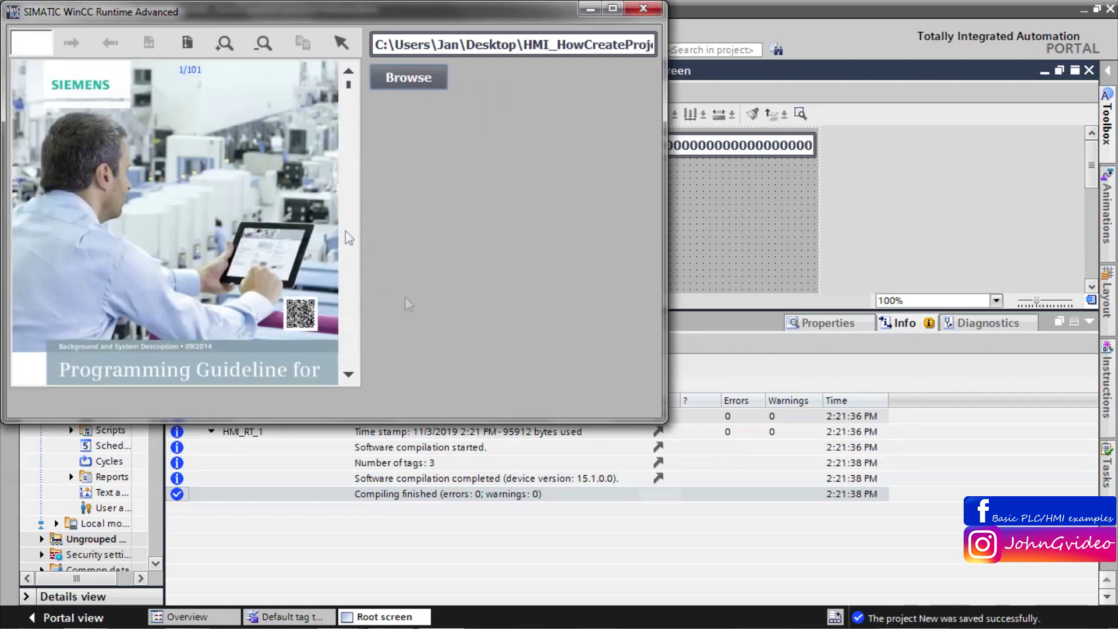
pyautogui.moveTo(349, 94); pyautogui.dragTo(351, 146)
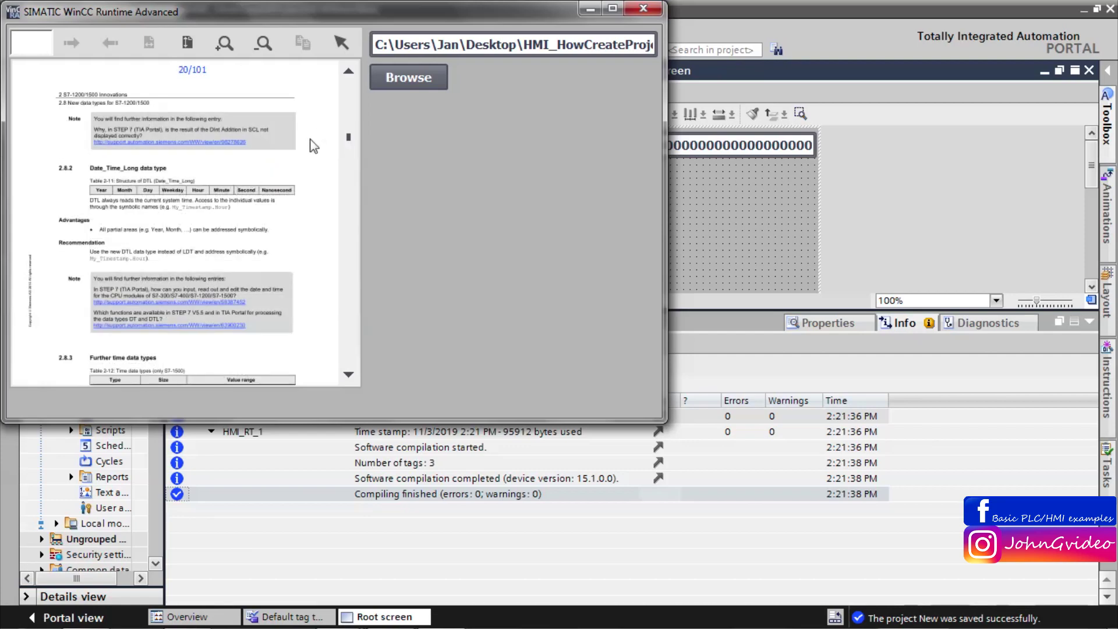
pyautogui.moveTo(349, 142); pyautogui.dragTo(344, 89)
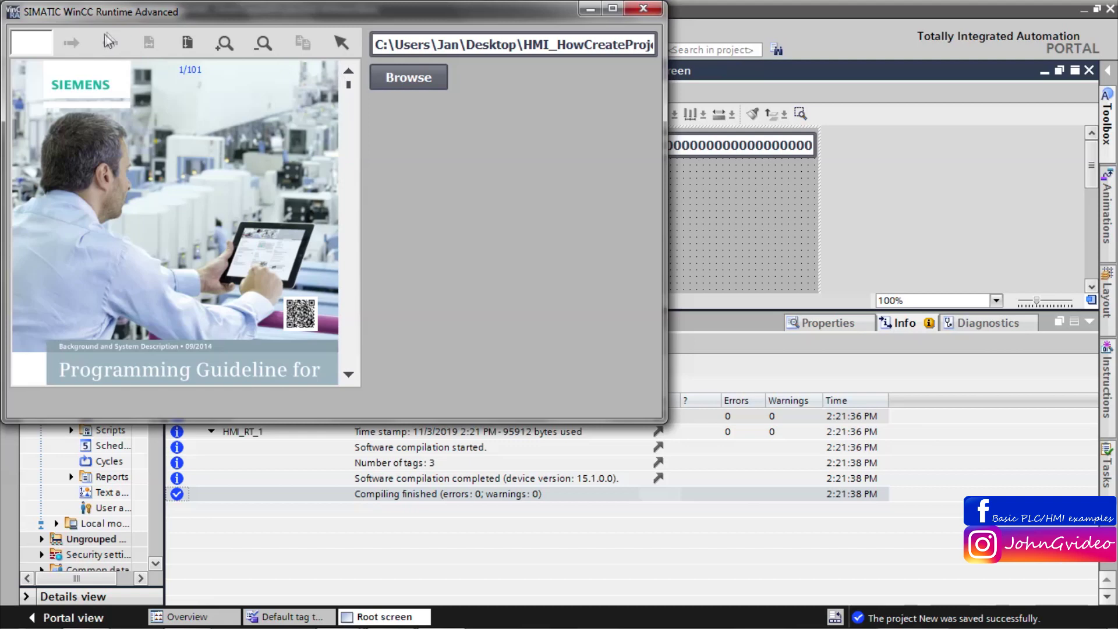
# Zoom the PDF in twice and out once, then close the runtime window.
pyautogui.click(225, 45)
pyautogui.click(225, 45)
pyautogui.click(264, 44)
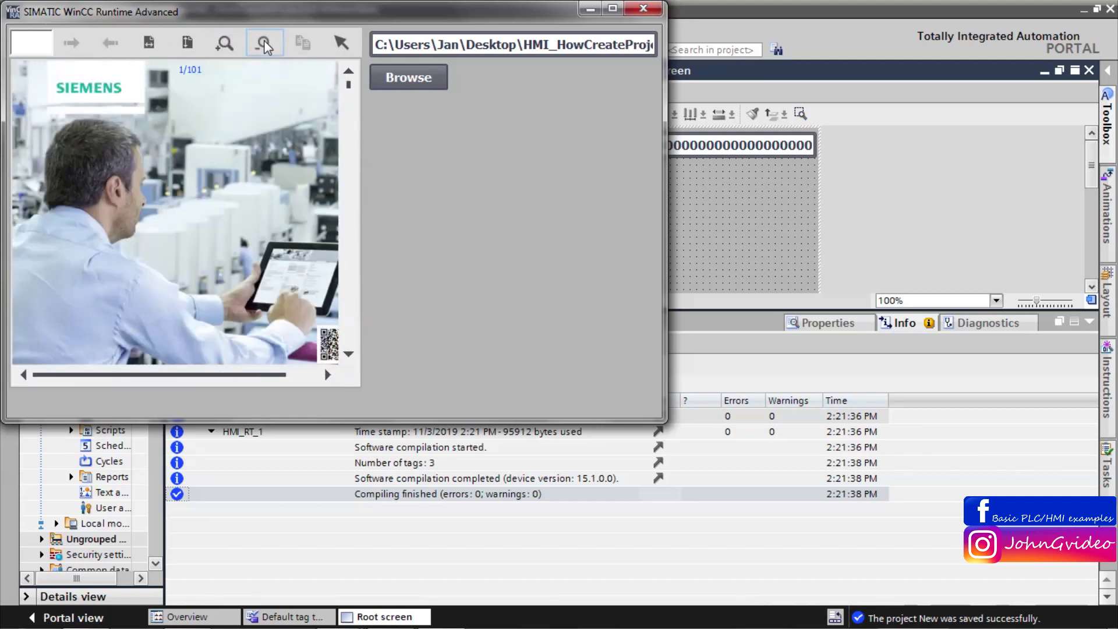
pyautogui.click(631, 15)
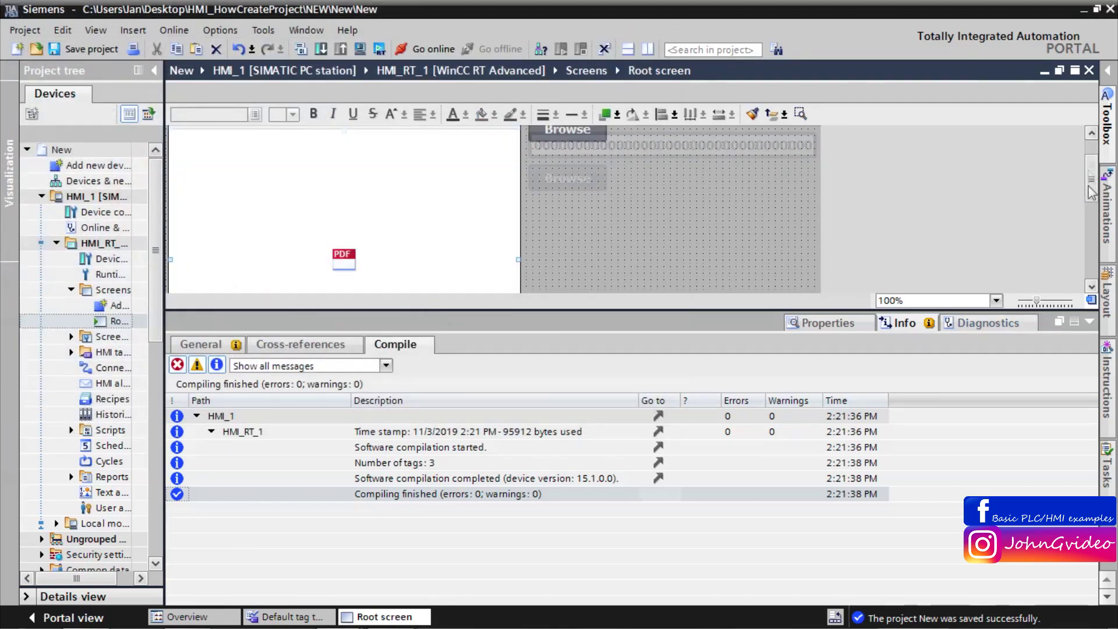
# Place two Button elements from the Toolbox onto the Root screen.
pyautogui.click(1088, 321)
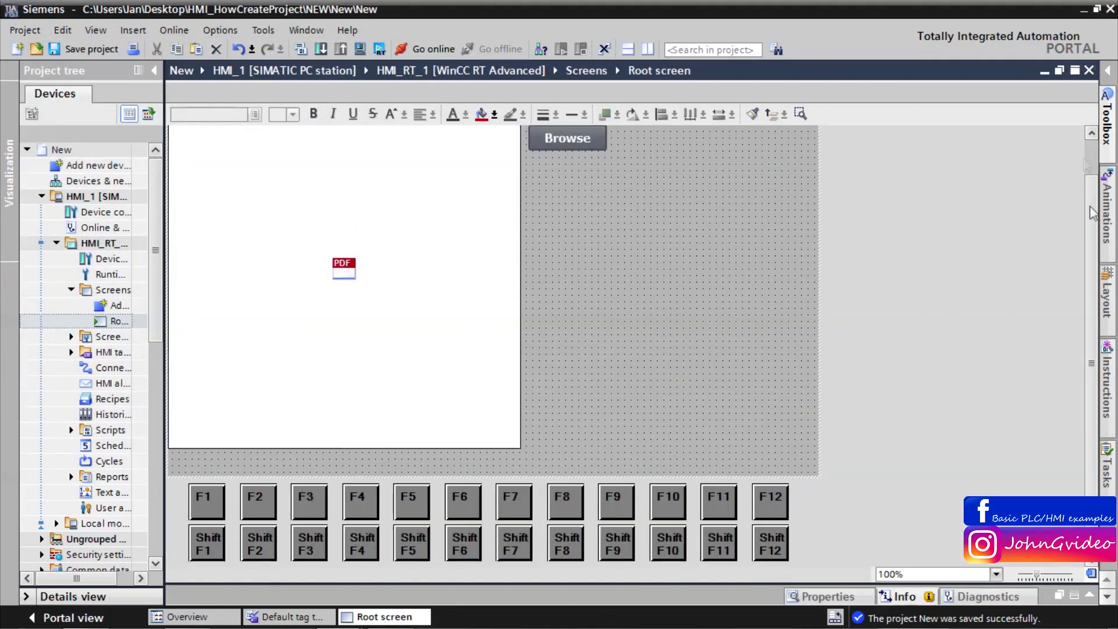
pyautogui.click(1106, 119)
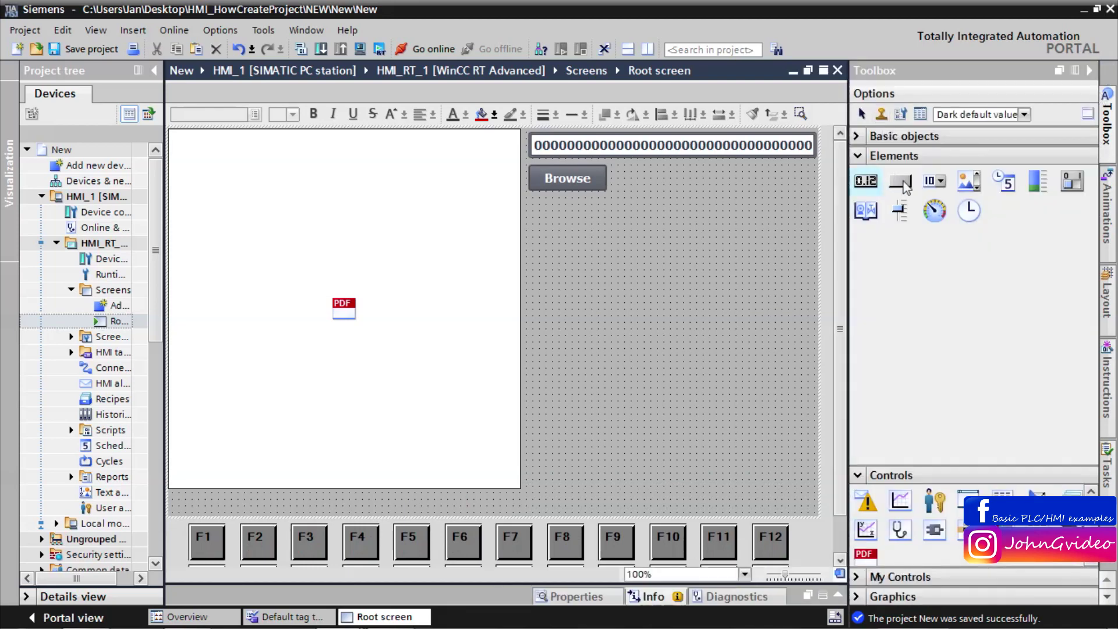
pyautogui.click(905, 184)
pyautogui.click(543, 441)
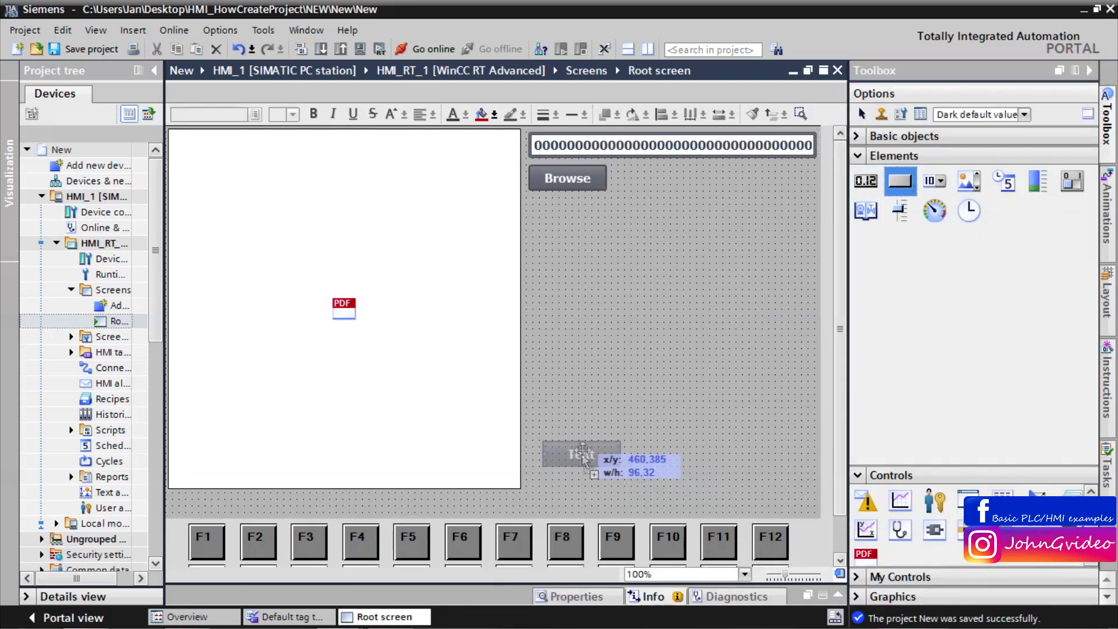
pyautogui.click(907, 190)
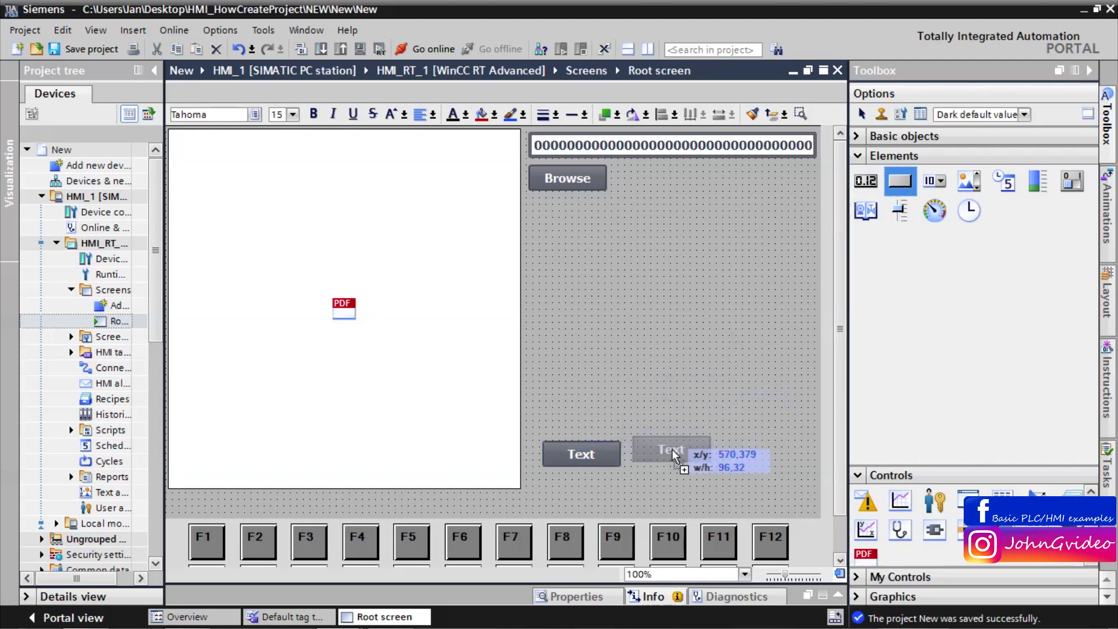
pyautogui.click(672, 448)
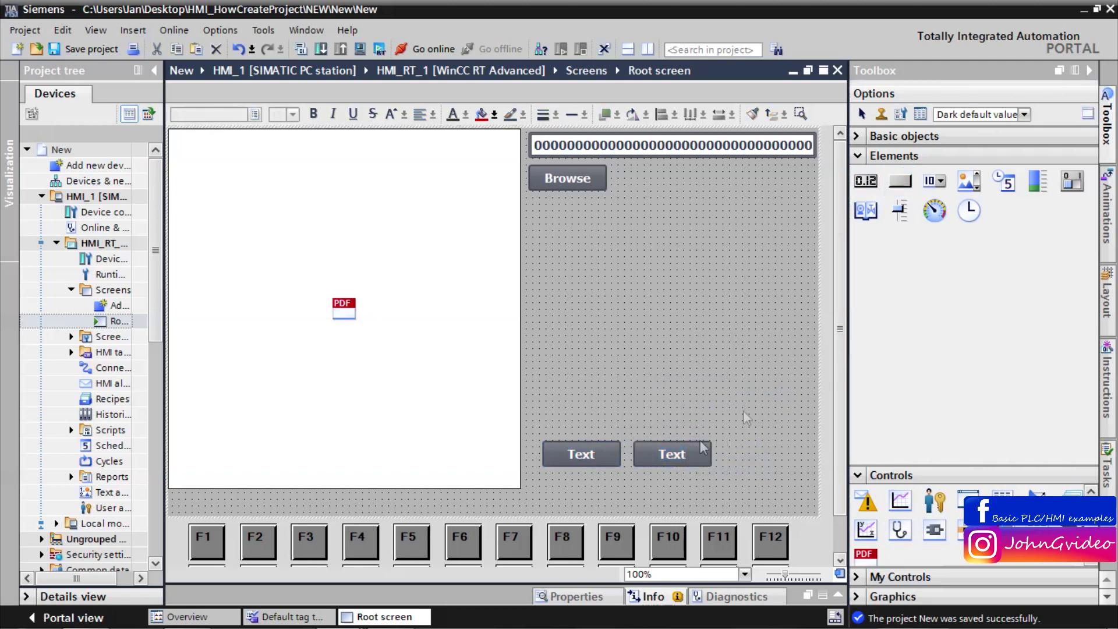
# Move both buttons just beneath the PDF view and label them < and >.
pyautogui.click(568, 445)
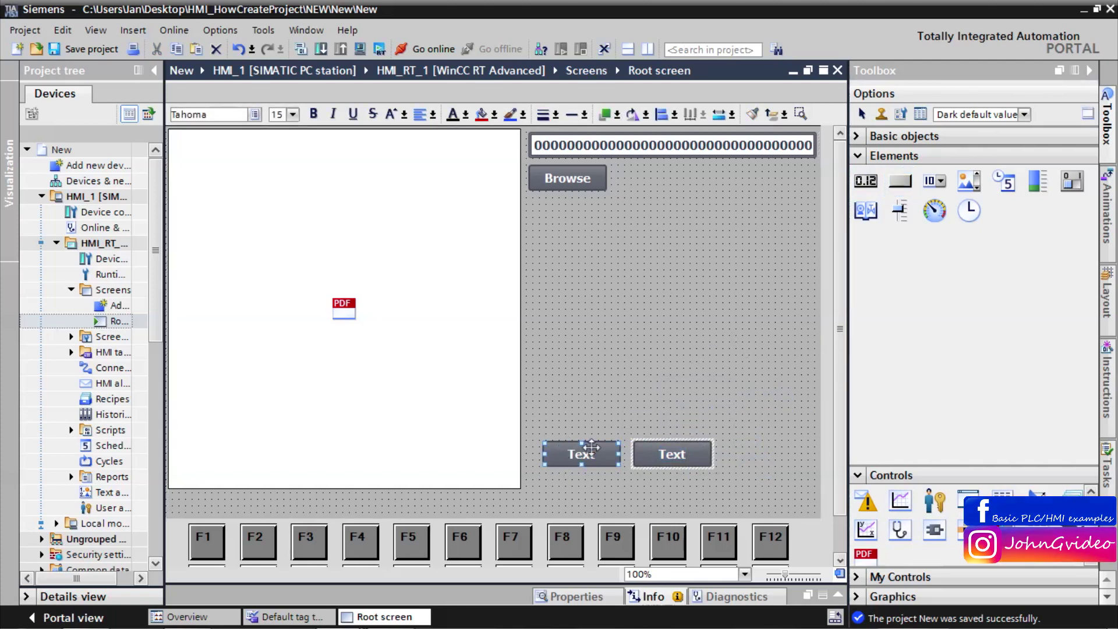
pyautogui.moveTo(591, 447); pyautogui.dragTo(401, 498)
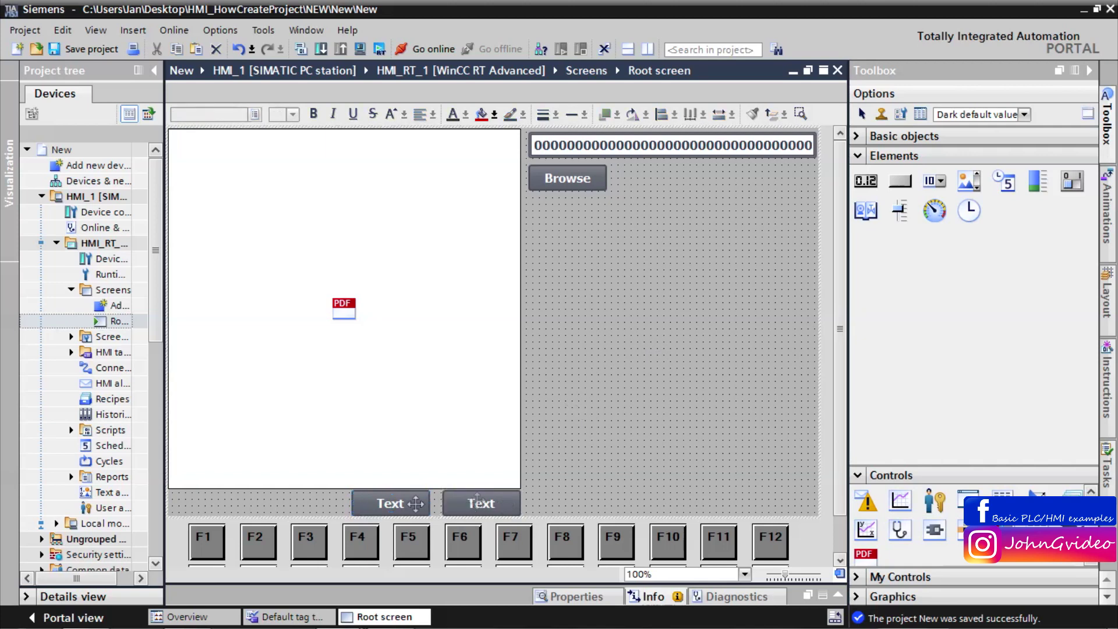
pyautogui.doubleClick(401, 503)
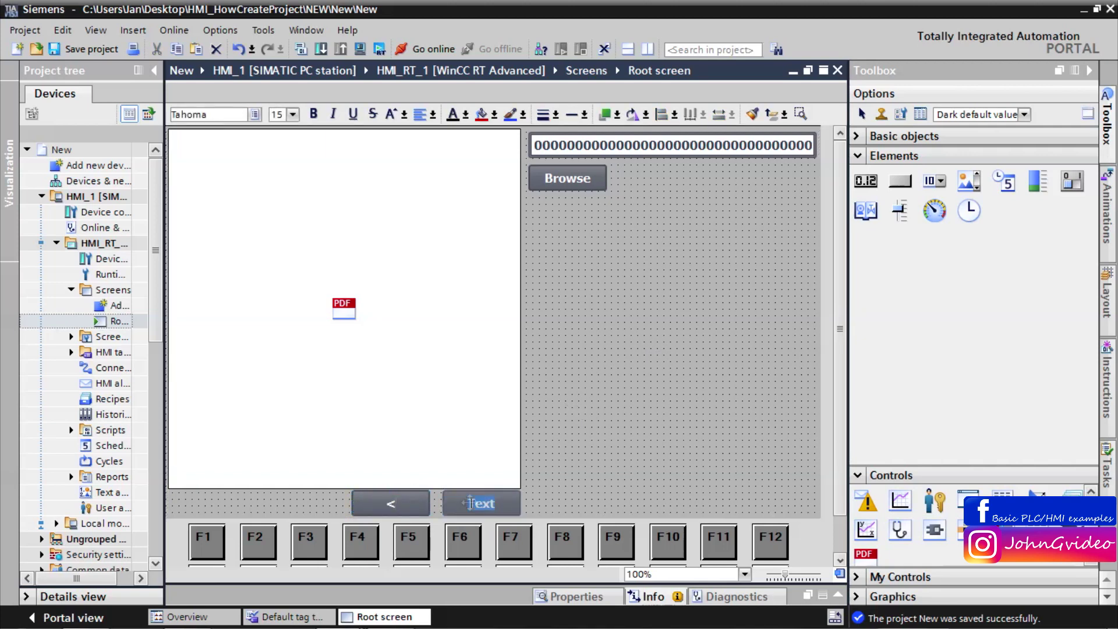
pyautogui.write('>')
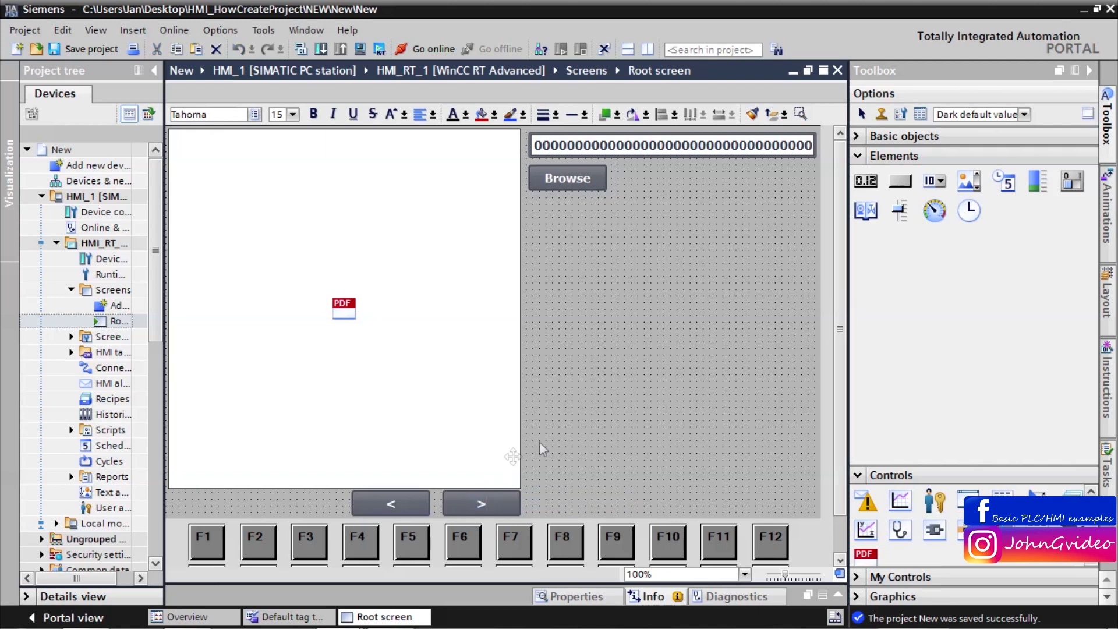
pyautogui.rightClick(407, 501)
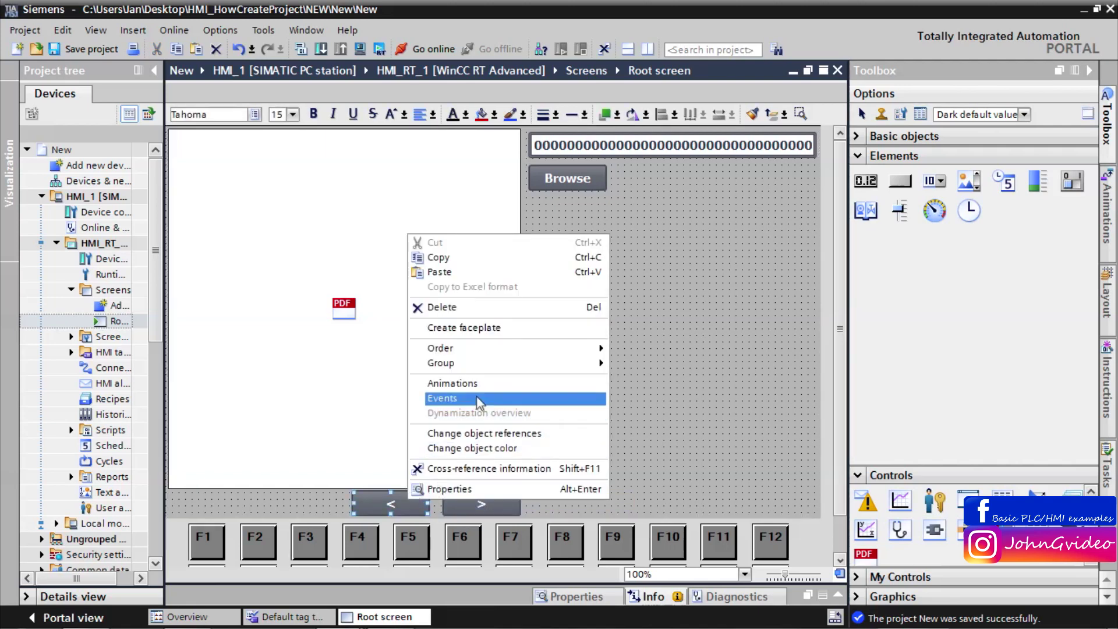
# Make the < button's Press event run PDFGotoPreviousPage.
pyautogui.click(476, 399)
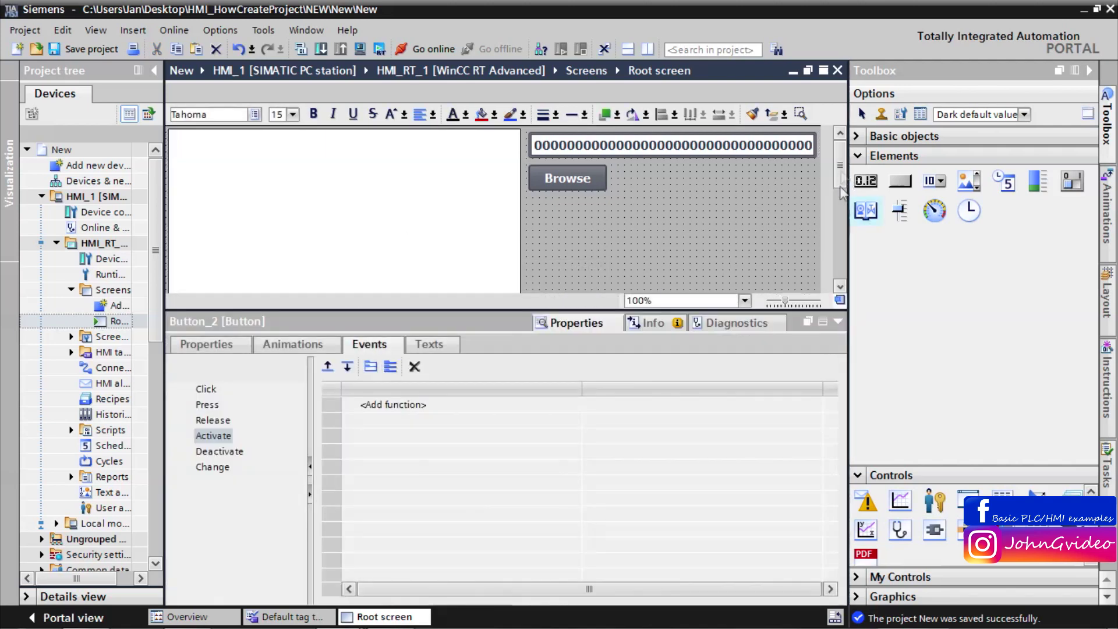
pyautogui.moveTo(840, 189); pyautogui.dragTo(832, 240)
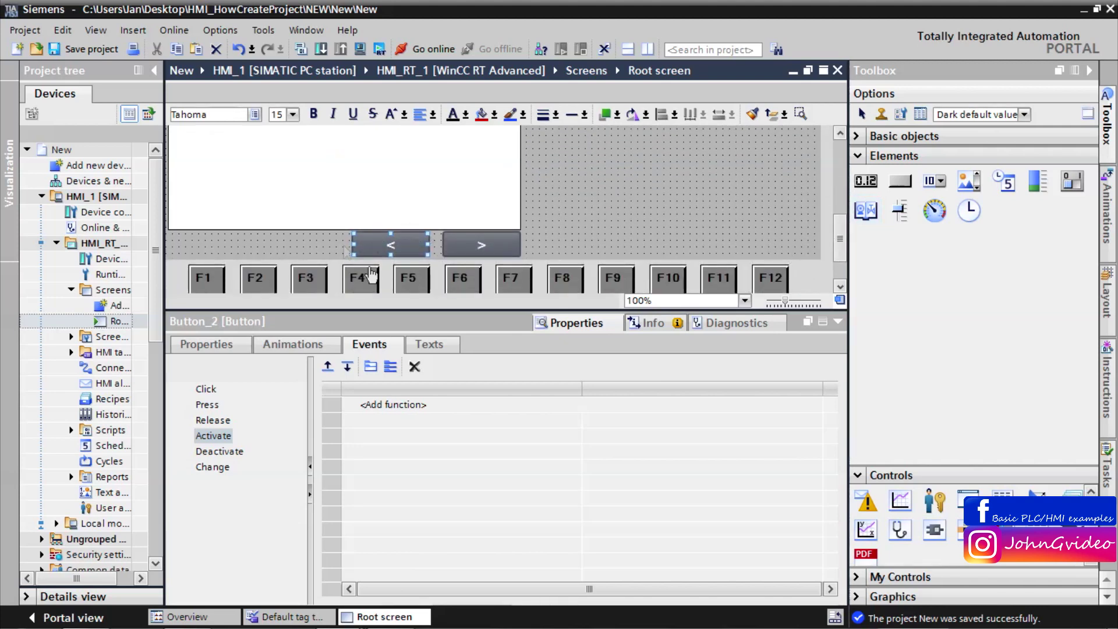
pyautogui.click(207, 404)
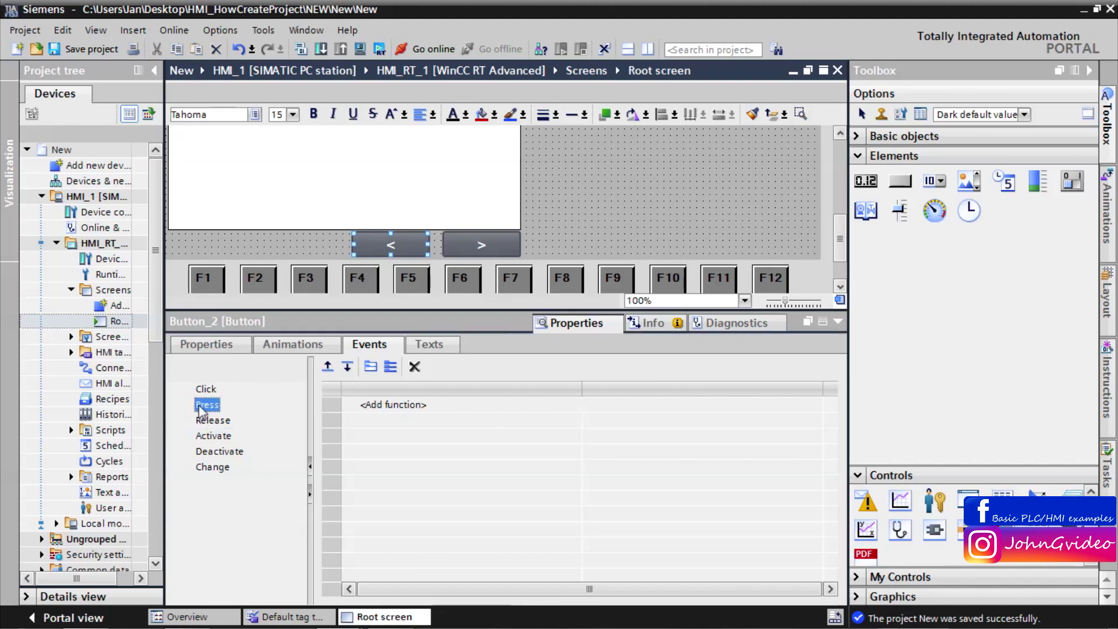
pyautogui.click(417, 406)
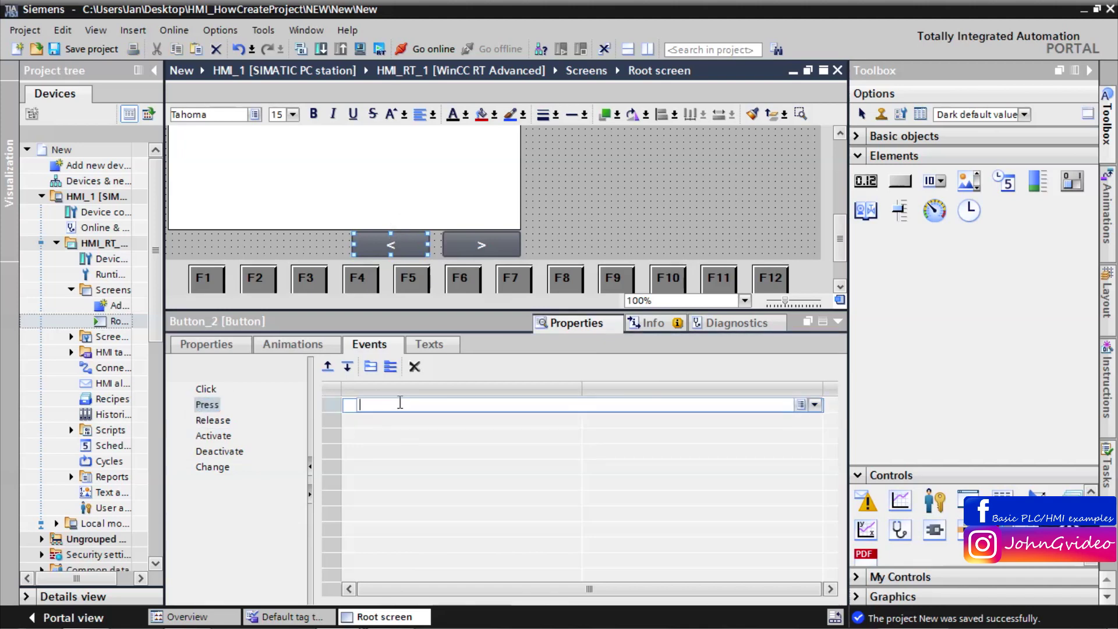
pyautogui.write('PDFP')
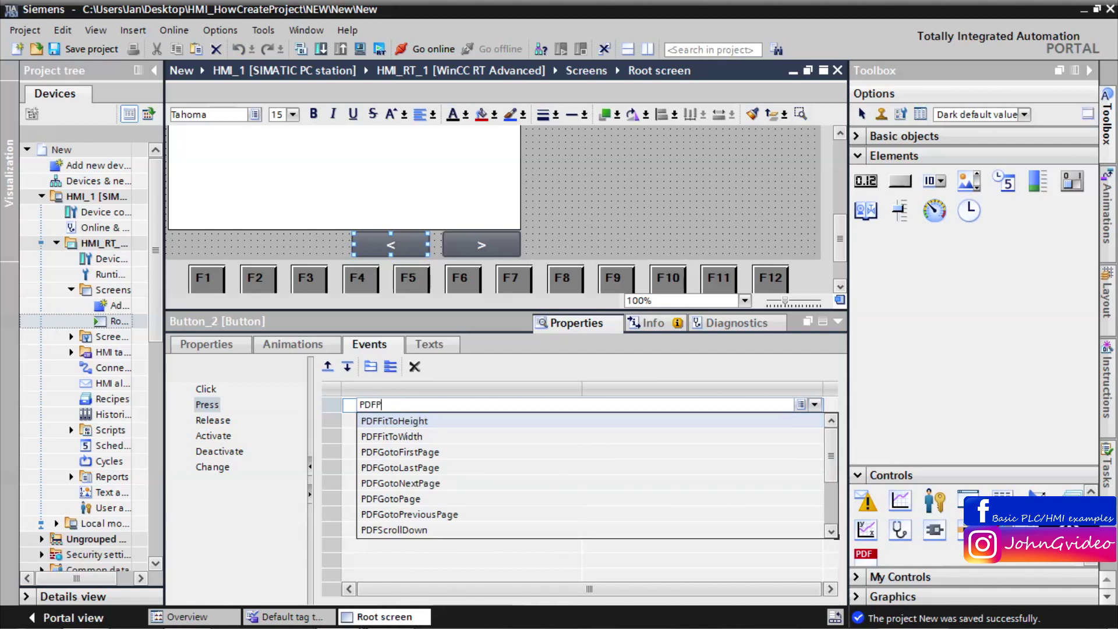
pyautogui.scroll(-1, 448, 489)
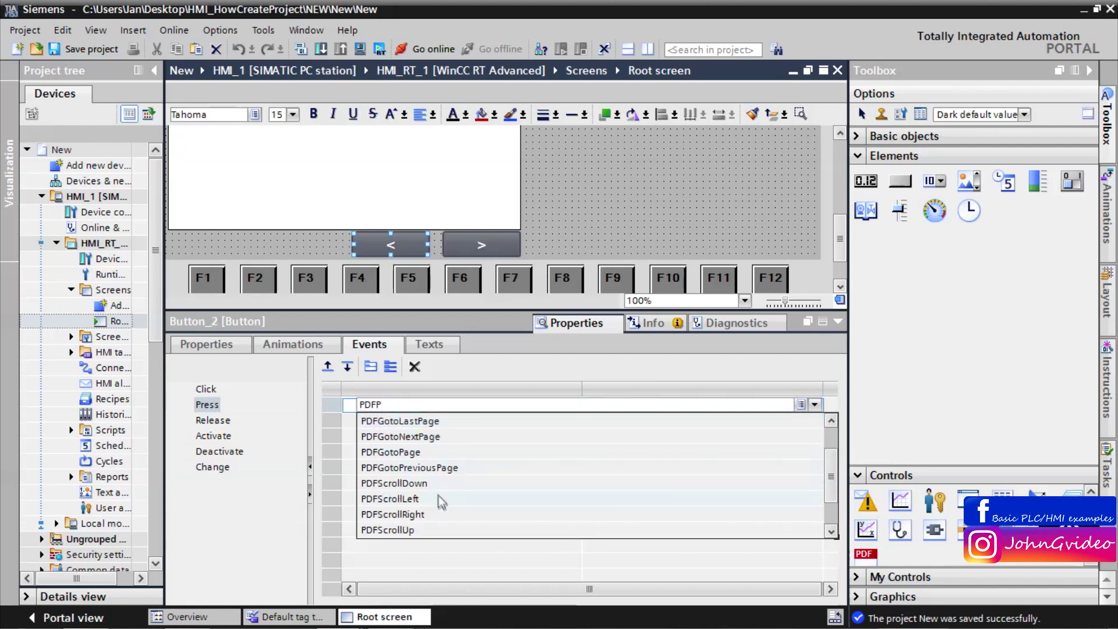
pyautogui.click(428, 467)
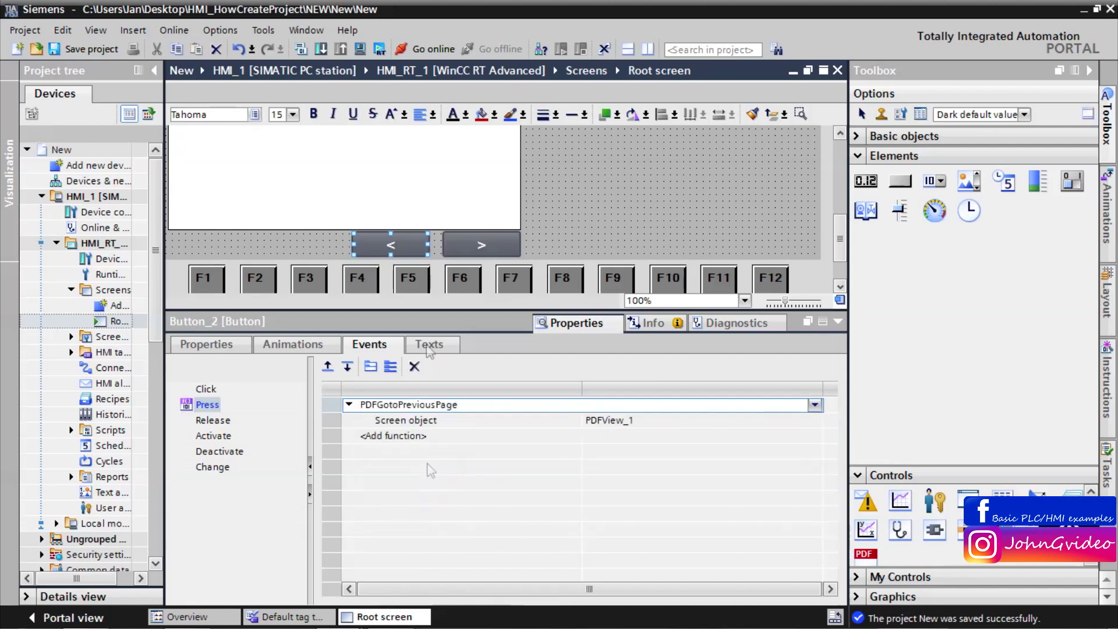
# Make the > button's Press event run PDFGotoNextPage on PDFView_1.
pyautogui.click(474, 245)
pyautogui.click(211, 405)
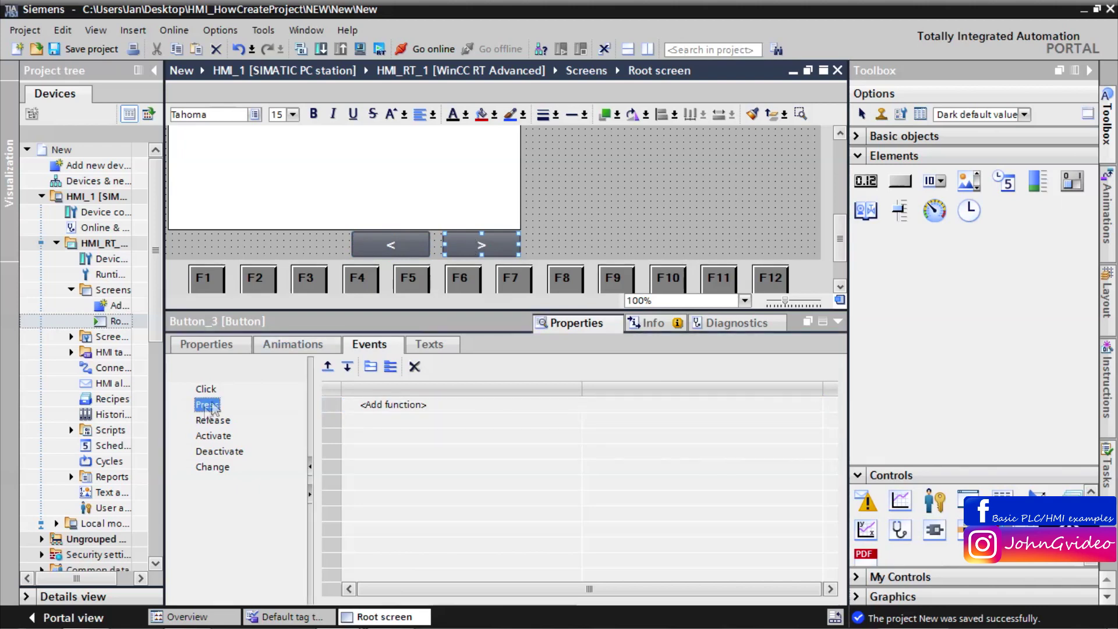
pyautogui.click(375, 406)
pyautogui.write('PDF')
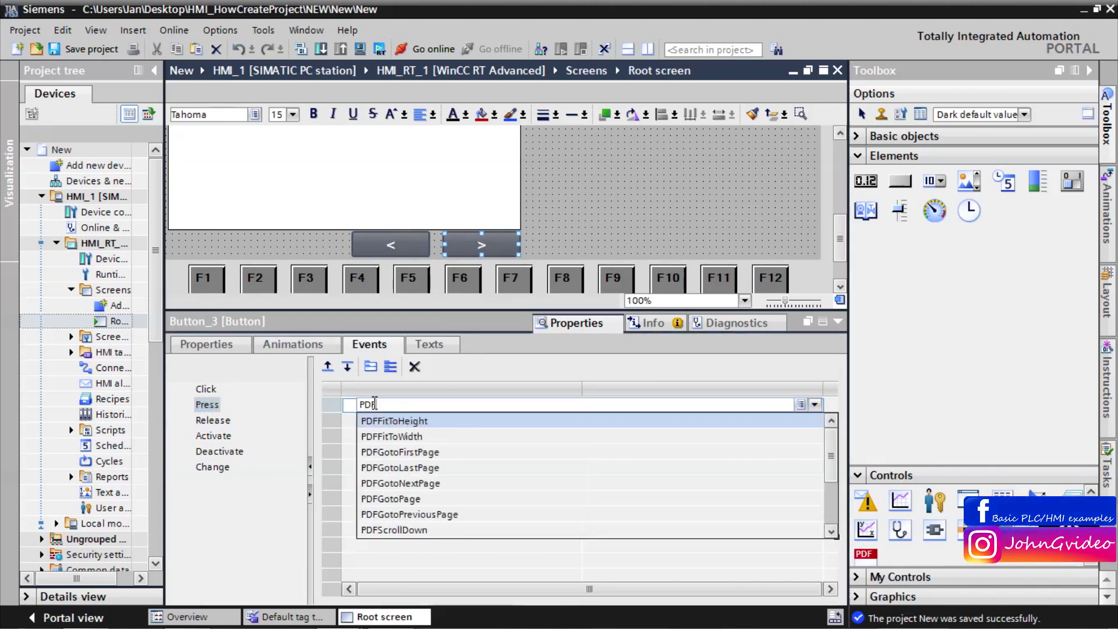
pyautogui.write('GO')
pyautogui.click(444, 451)
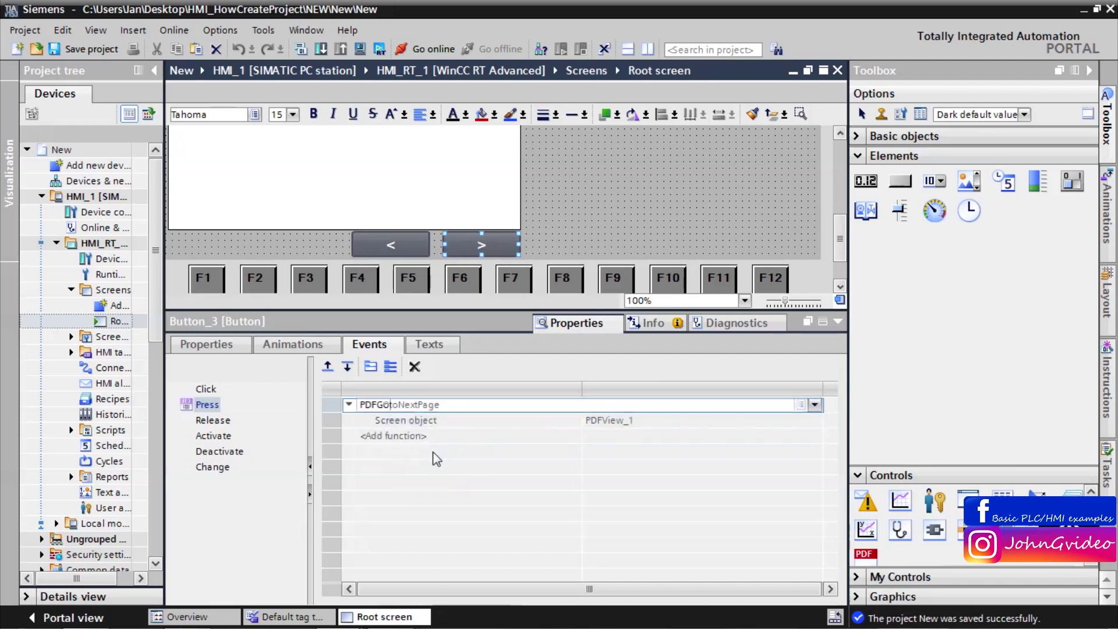
# Save, compile and start runtime, then load the TIA_Guideline PDF into the viewer.
pyautogui.click(84, 49)
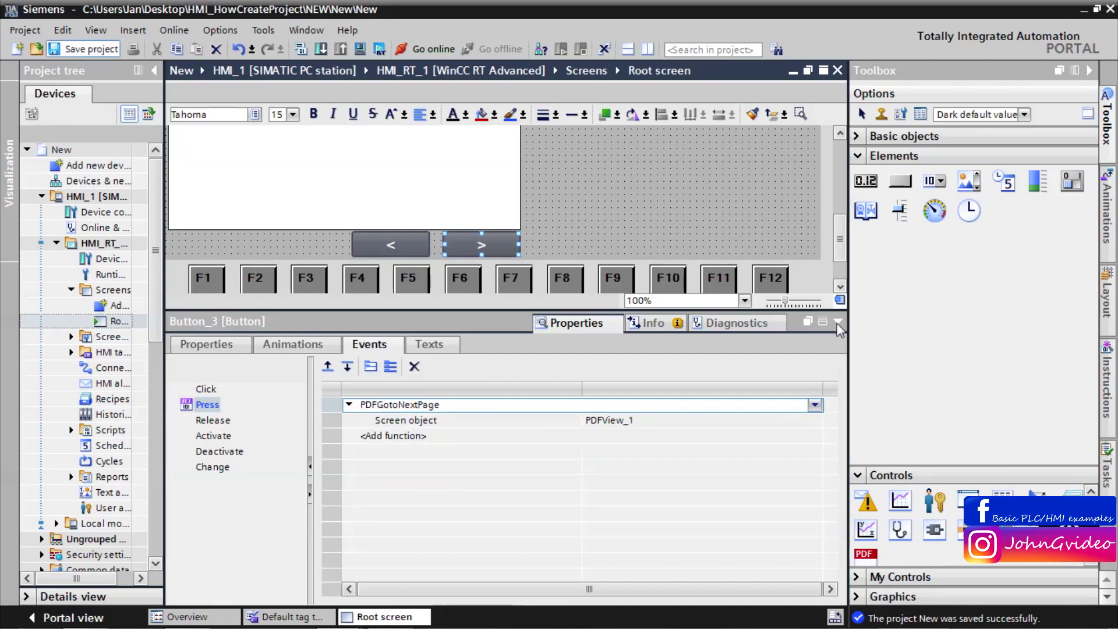
pyautogui.click(837, 322)
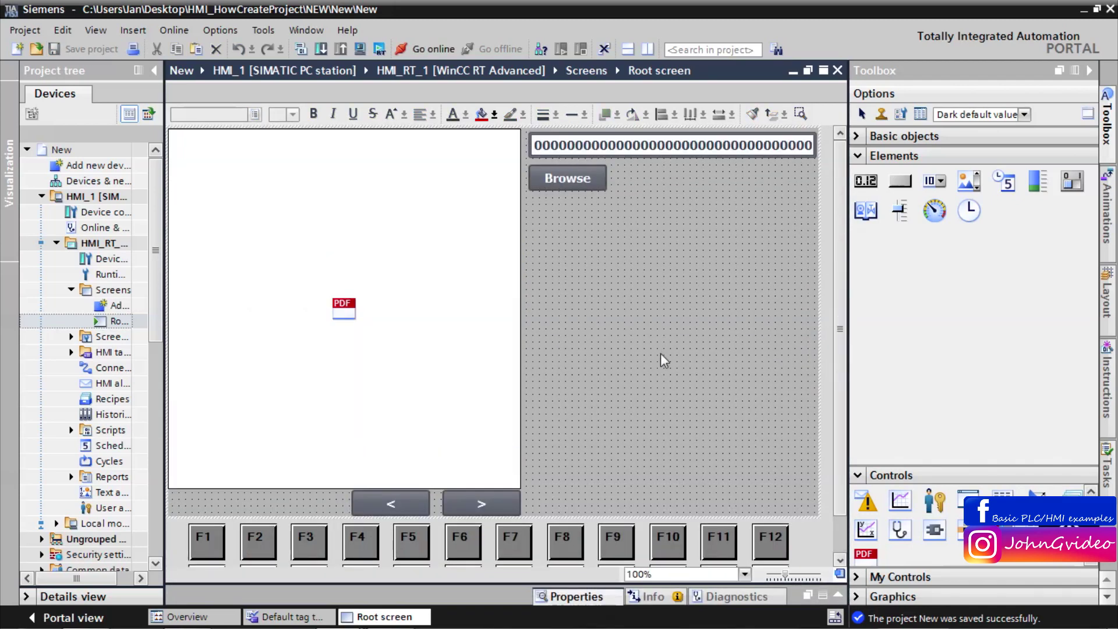
pyautogui.click(359, 49)
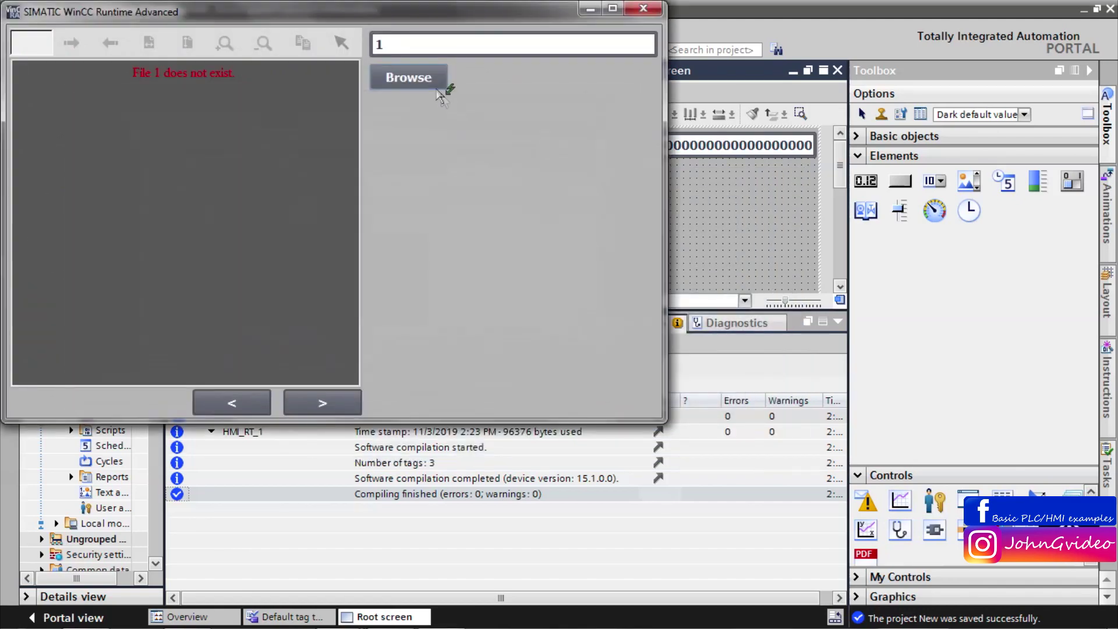
pyautogui.click(408, 80)
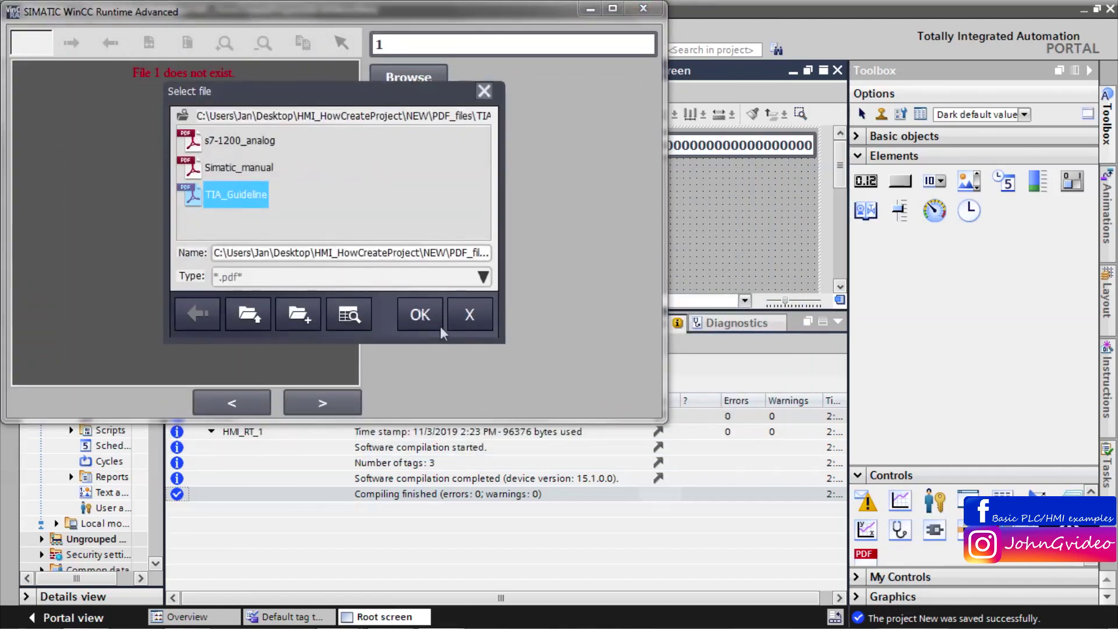
pyautogui.click(434, 318)
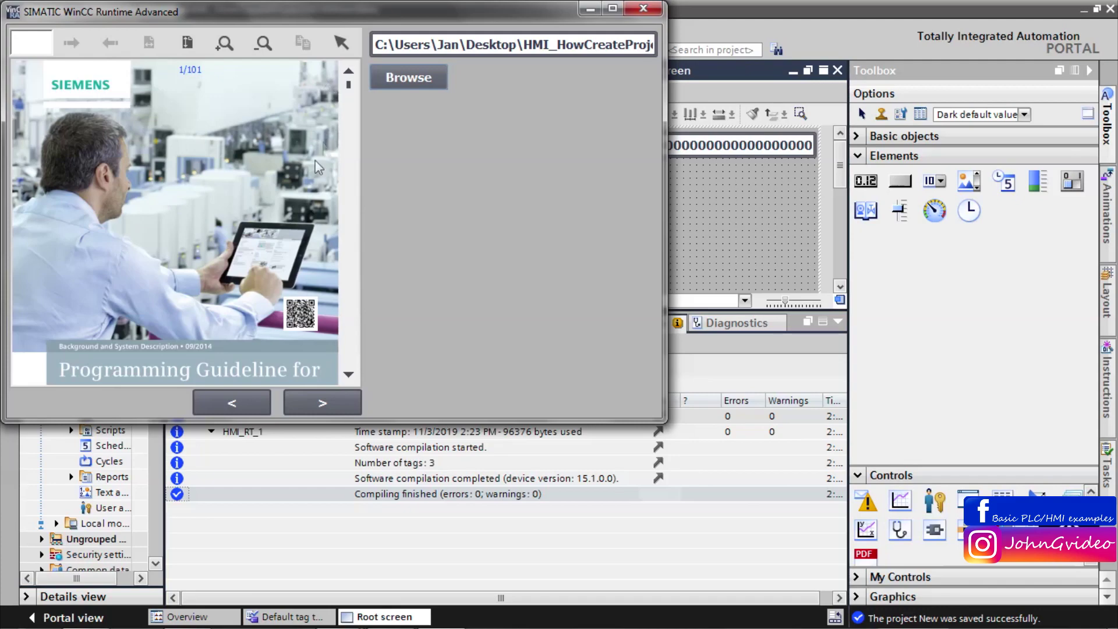
# Page the PDF forward and back with > and <, then close WinCC Runtime.
pyautogui.click(324, 403)
pyautogui.click(324, 403)
pyautogui.click(324, 403)
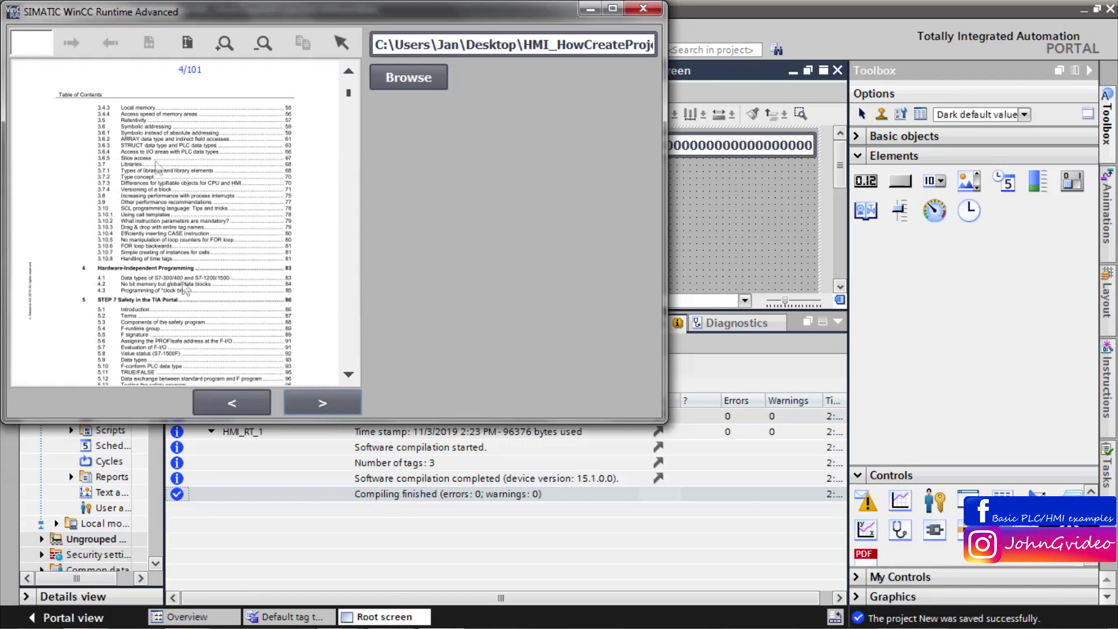
pyautogui.click(235, 402)
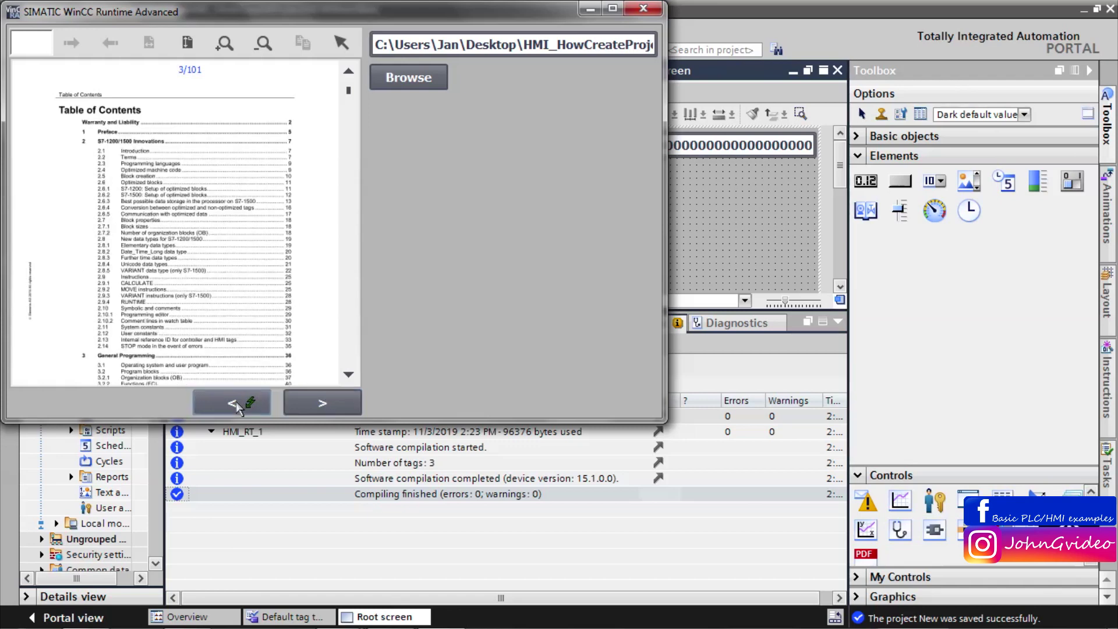
pyautogui.click(236, 401)
pyautogui.click(235, 401)
pyautogui.click(312, 402)
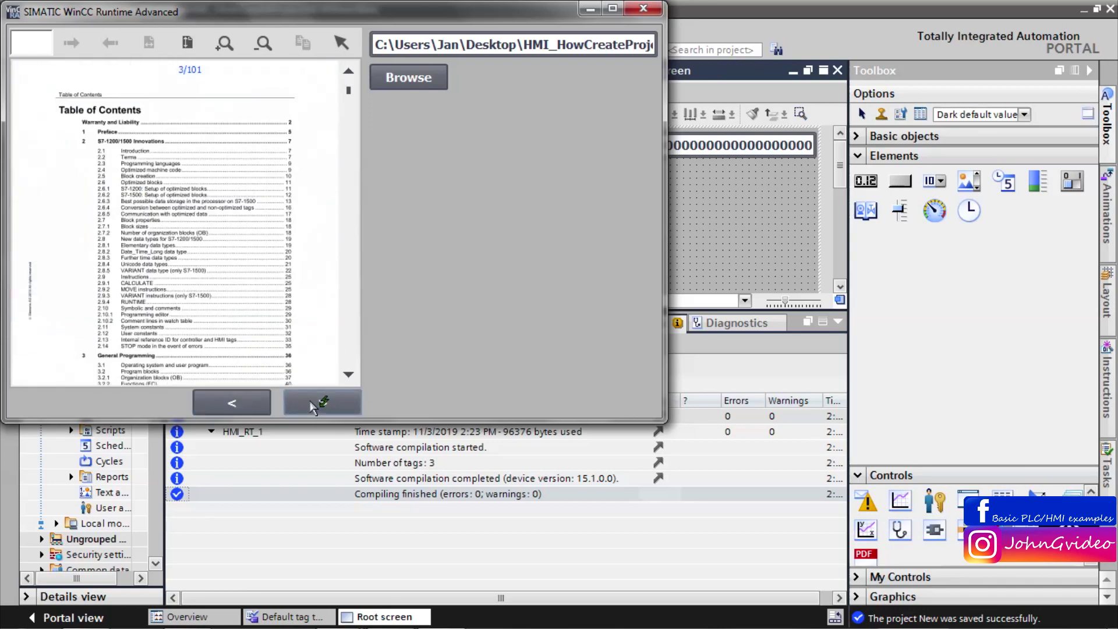
pyautogui.click(312, 402)
pyautogui.click(313, 401)
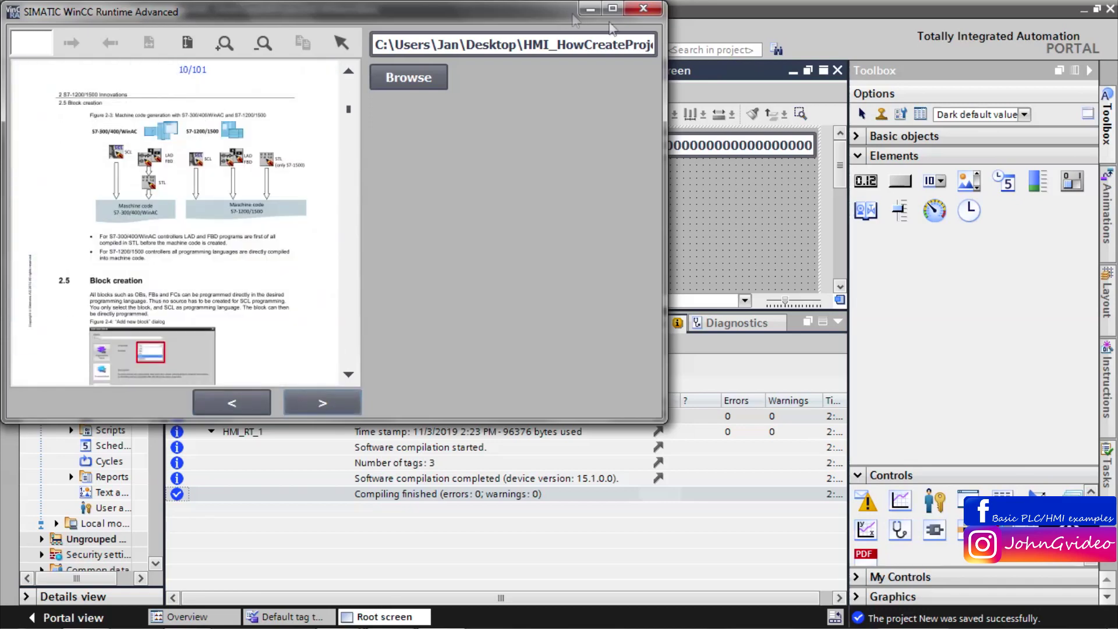
pyautogui.click(643, 8)
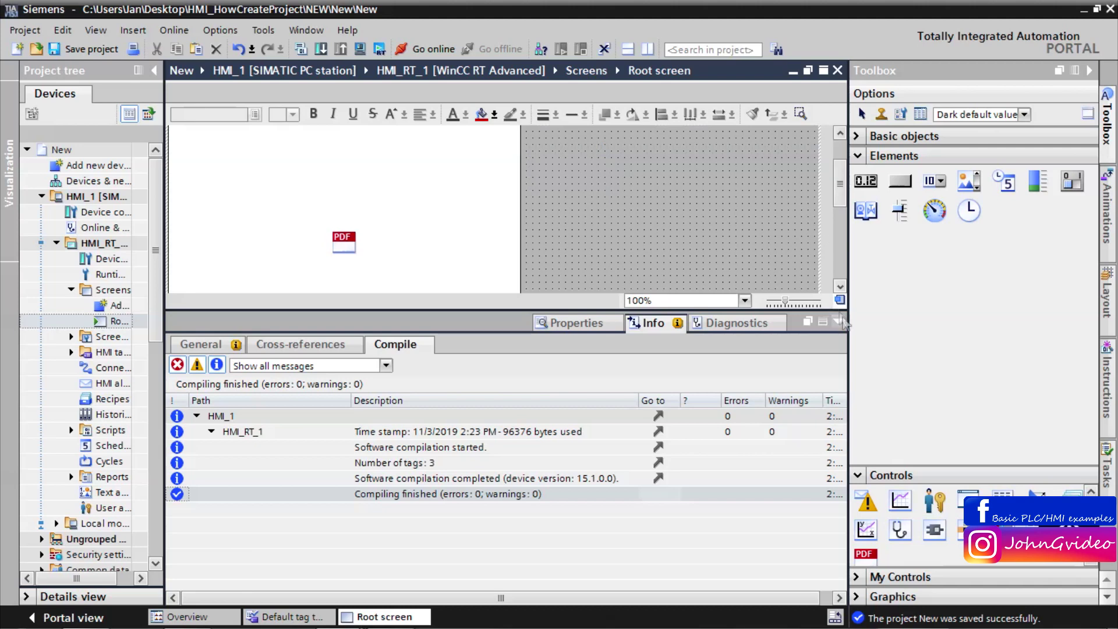
# Add a new button, copy it, and place both beneath the PDF view.
pyautogui.click(837, 321)
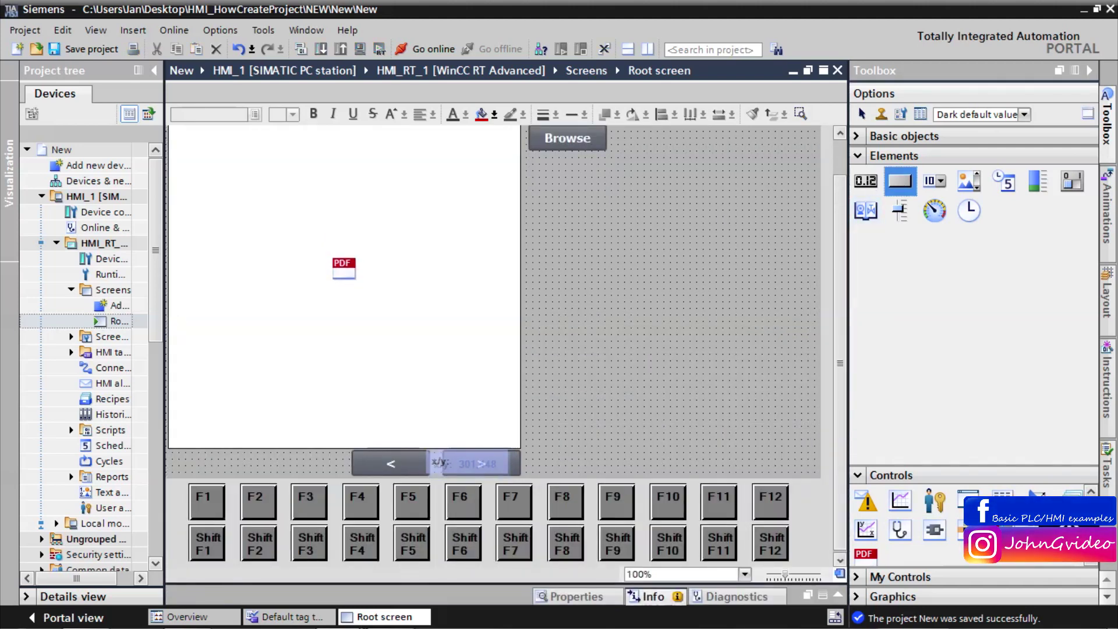
pyautogui.moveTo(480, 463); pyautogui.dragTo(608, 356)
pyautogui.press('Return')
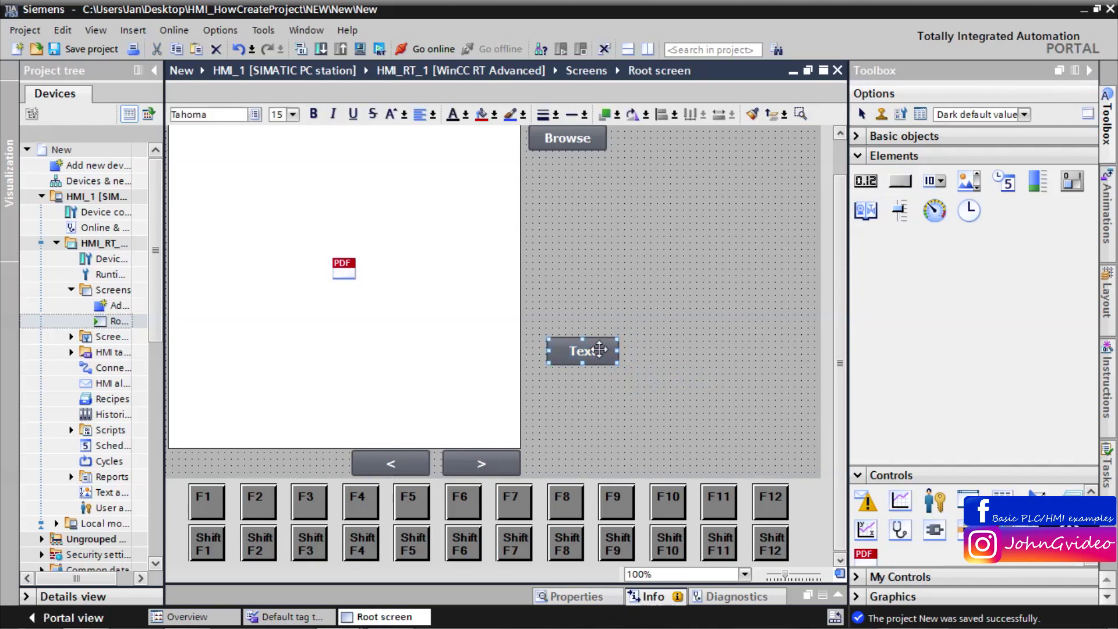
pyautogui.moveTo(604, 349); pyautogui.dragTo(214, 464)
pyautogui.click(569, 361)
pyautogui.moveTo(569, 361); pyautogui.dragTo(278, 473)
pyautogui.moveTo(220, 448); pyautogui.dragTo(224, 448)
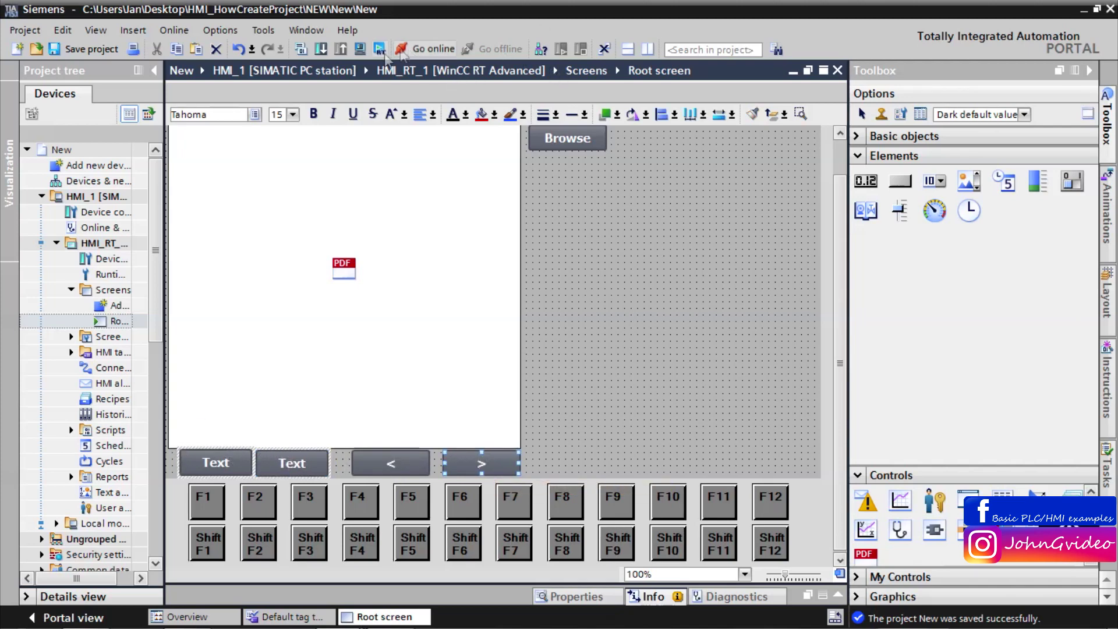
# Align the two new buttons in a row and label them - and +.
pyautogui.click(674, 115)
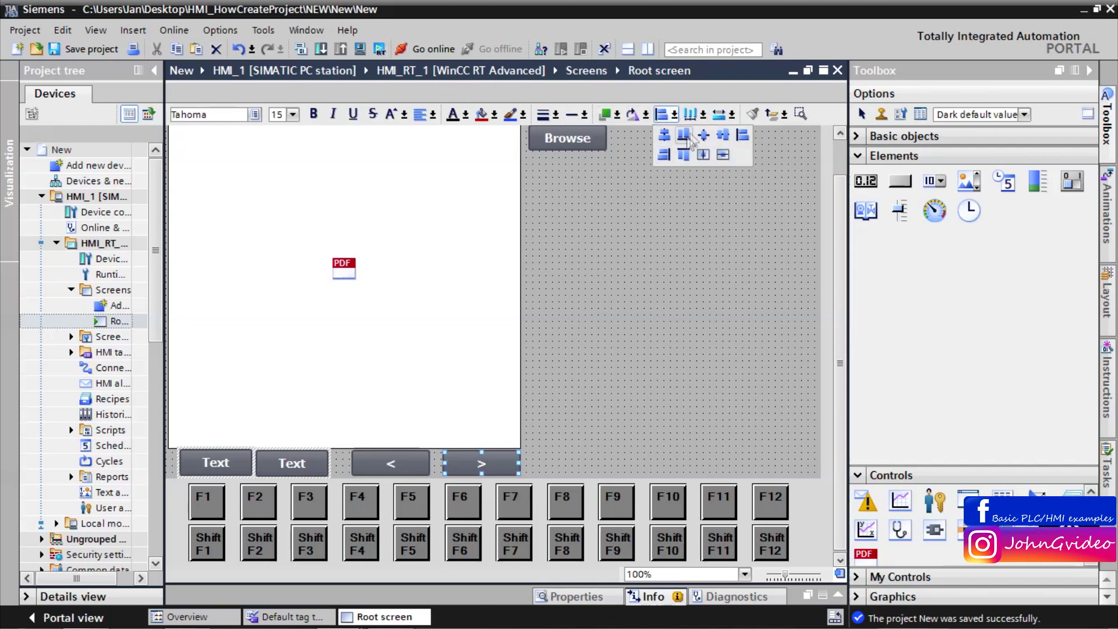
pyautogui.click(213, 463)
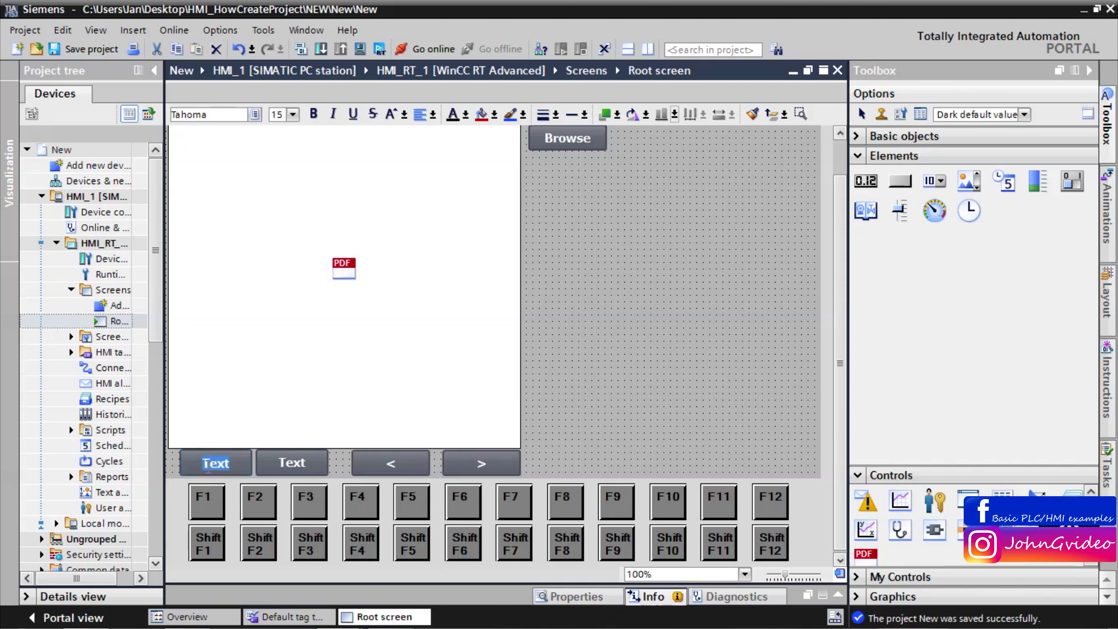
pyautogui.doubleClick(291, 462)
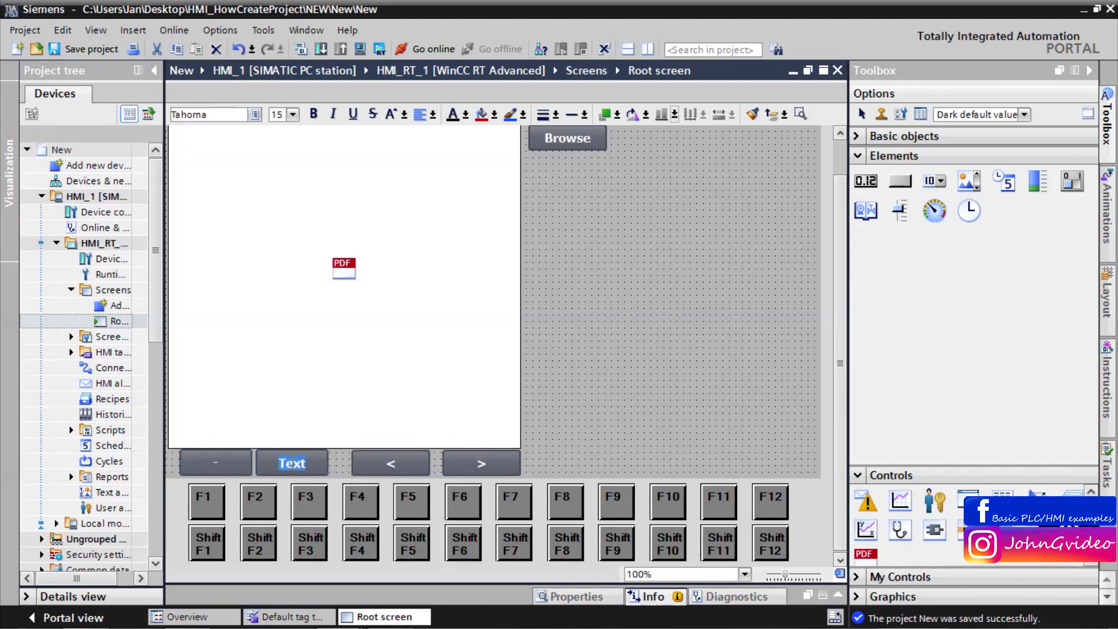
pyautogui.write('+')
pyautogui.click(223, 461)
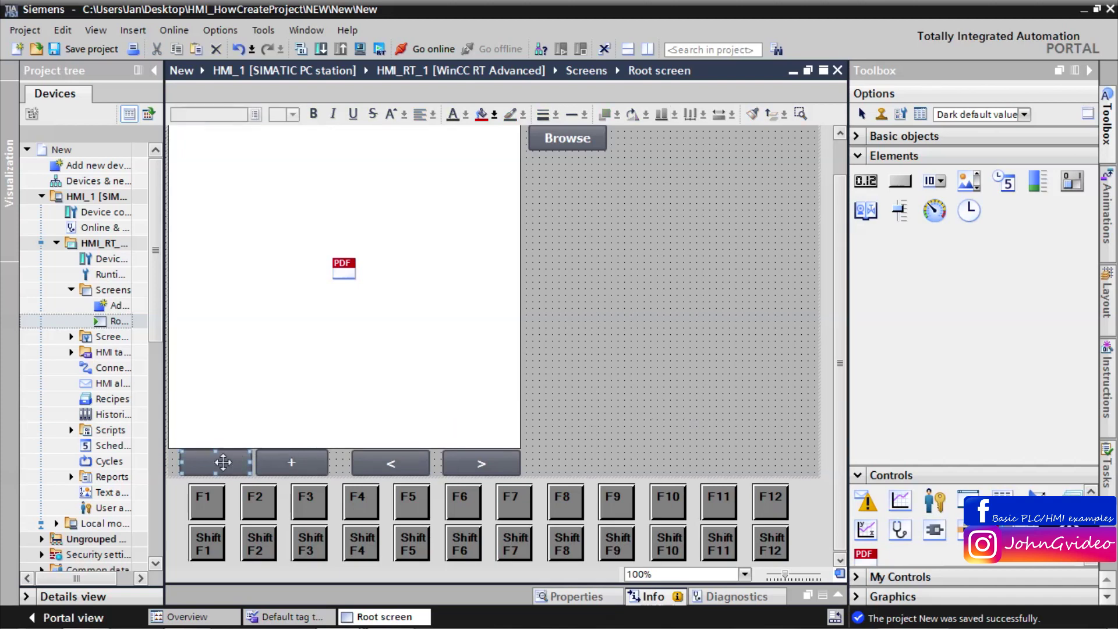
pyautogui.rightClick(223, 462)
# Make the - button's Press event run PDFZoomOut on PDFView_1.
pyautogui.click(244, 366)
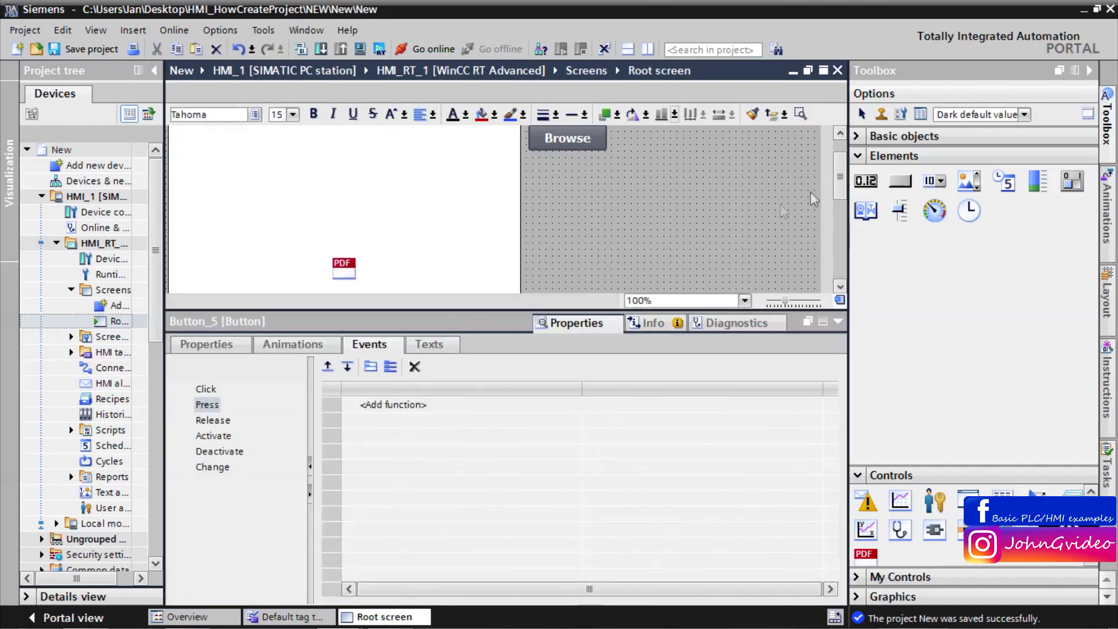
pyautogui.scroll(-5, 810, 191)
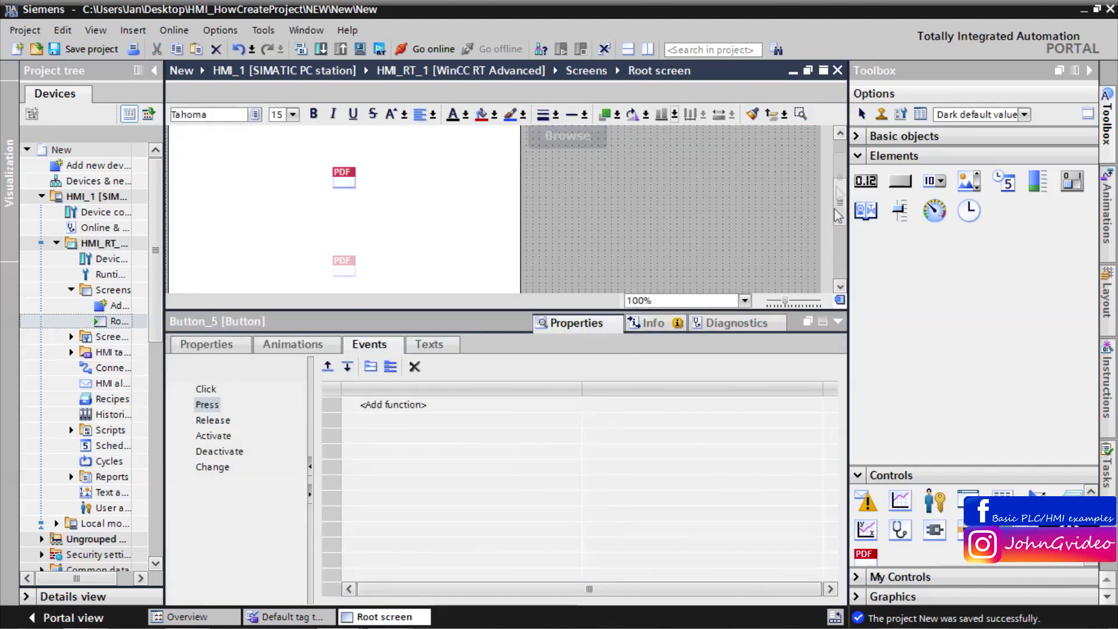
pyautogui.click(207, 406)
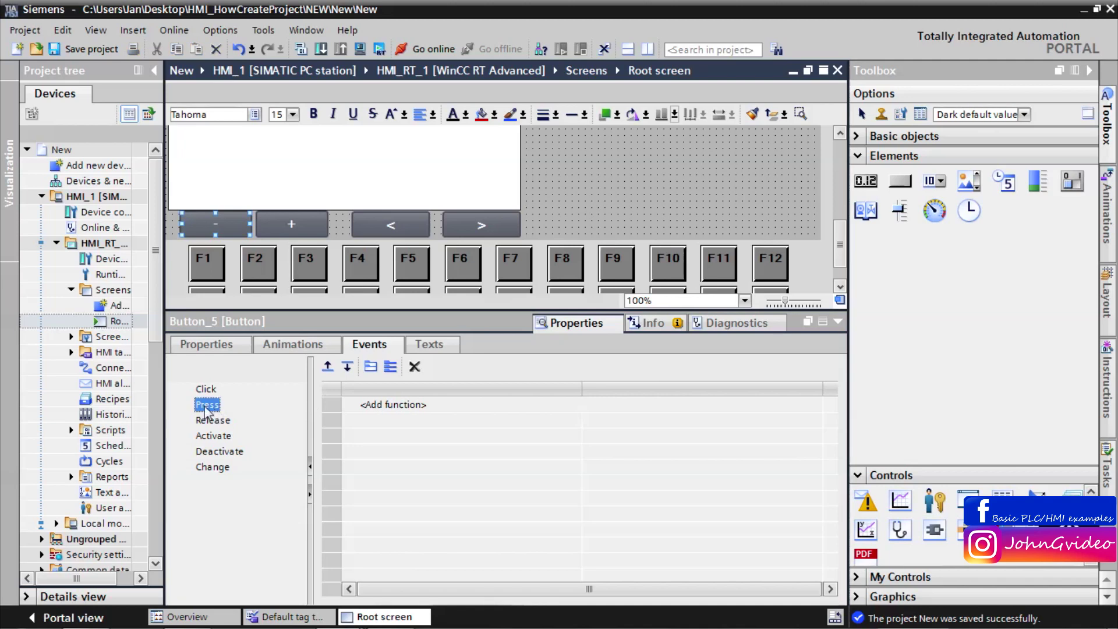
pyautogui.click(366, 404)
pyautogui.write('PDF')
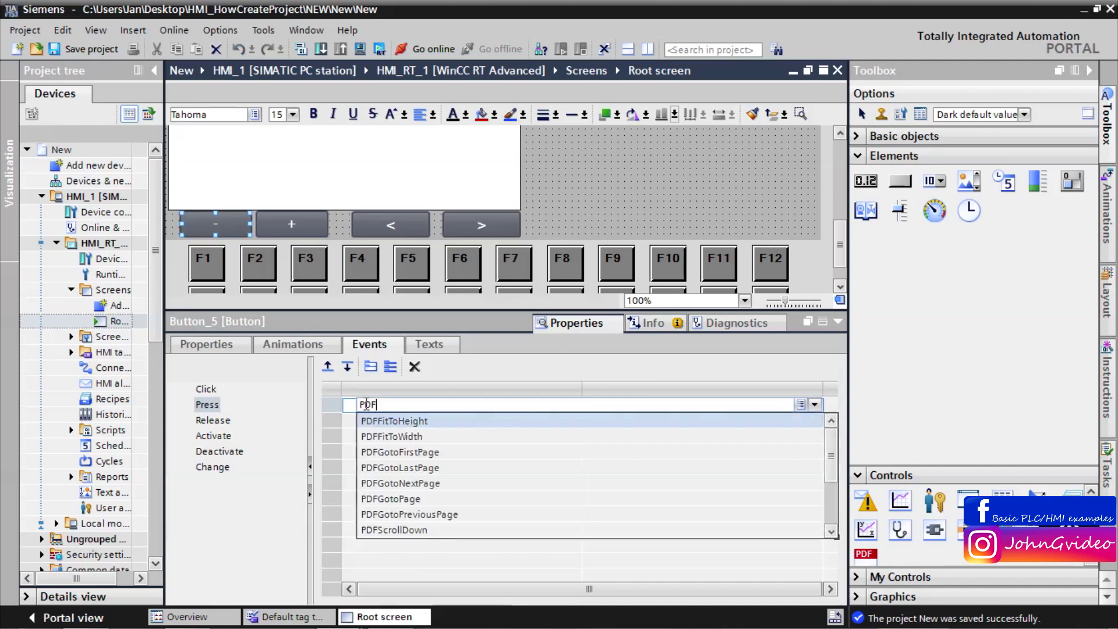
pyautogui.scroll(-3, 438, 472)
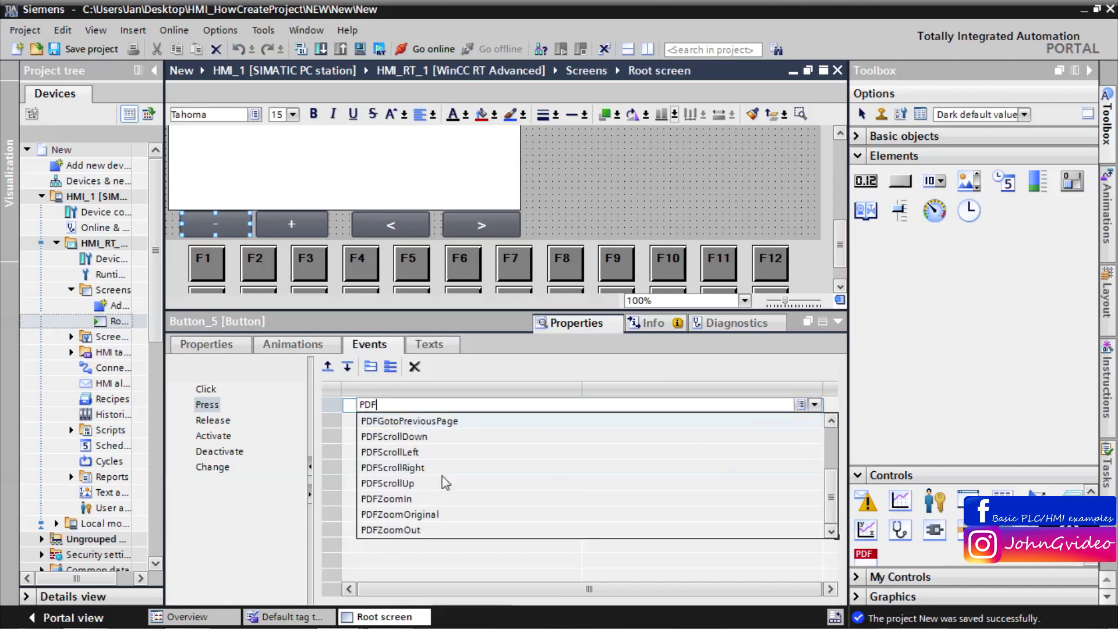
pyautogui.click(417, 531)
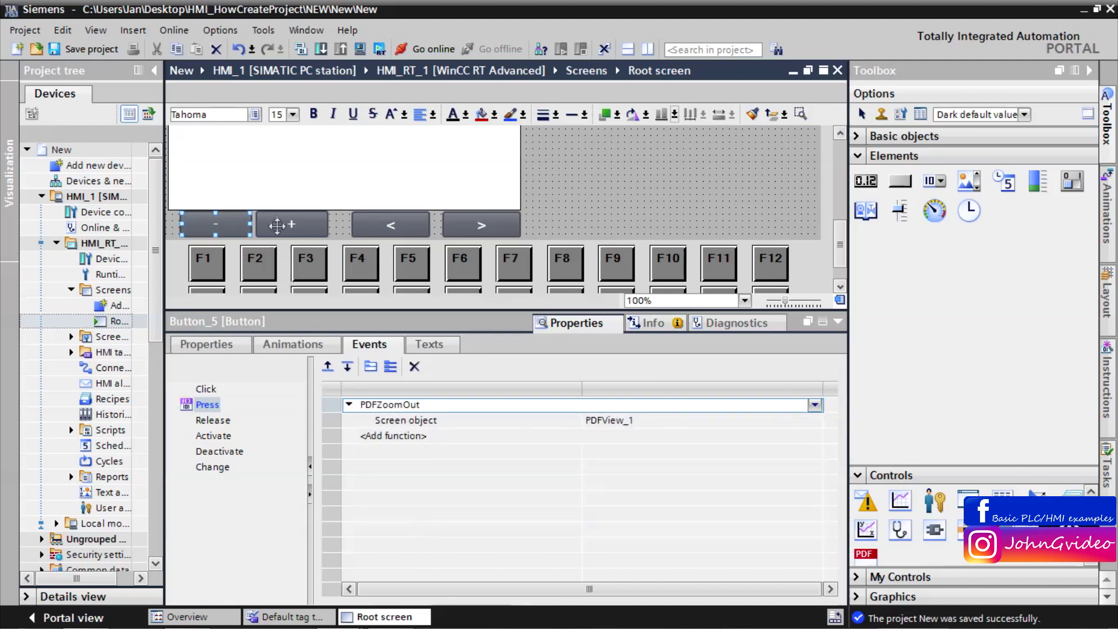
# Make the + button's Press event run PDFZoomIn on PDFView_1.
pyautogui.click(277, 225)
pyautogui.click(384, 404)
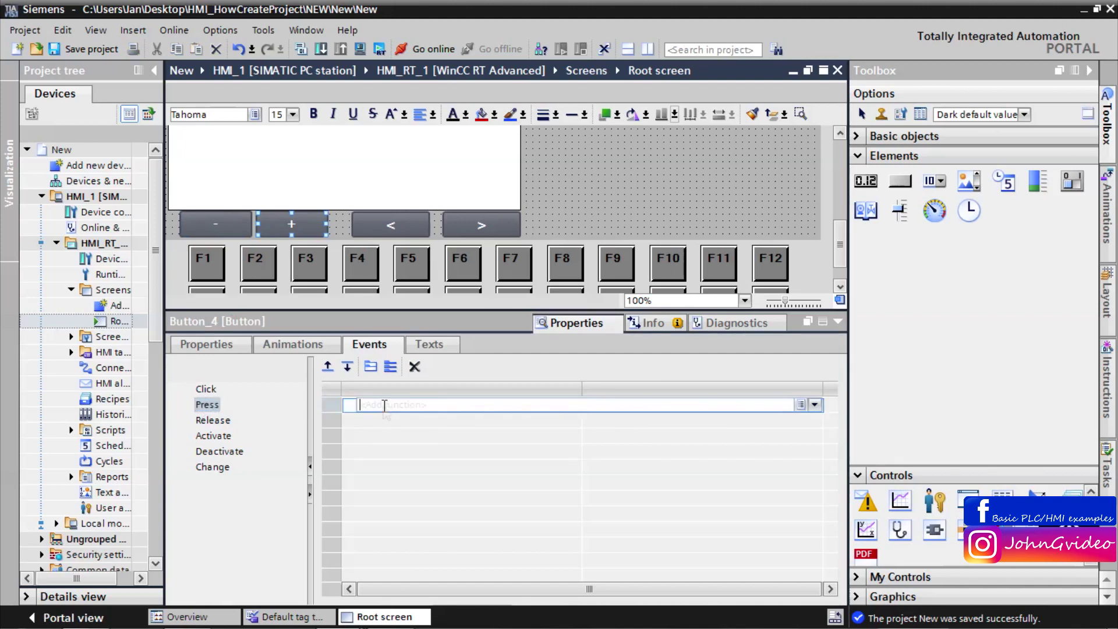
pyautogui.write('PDF')
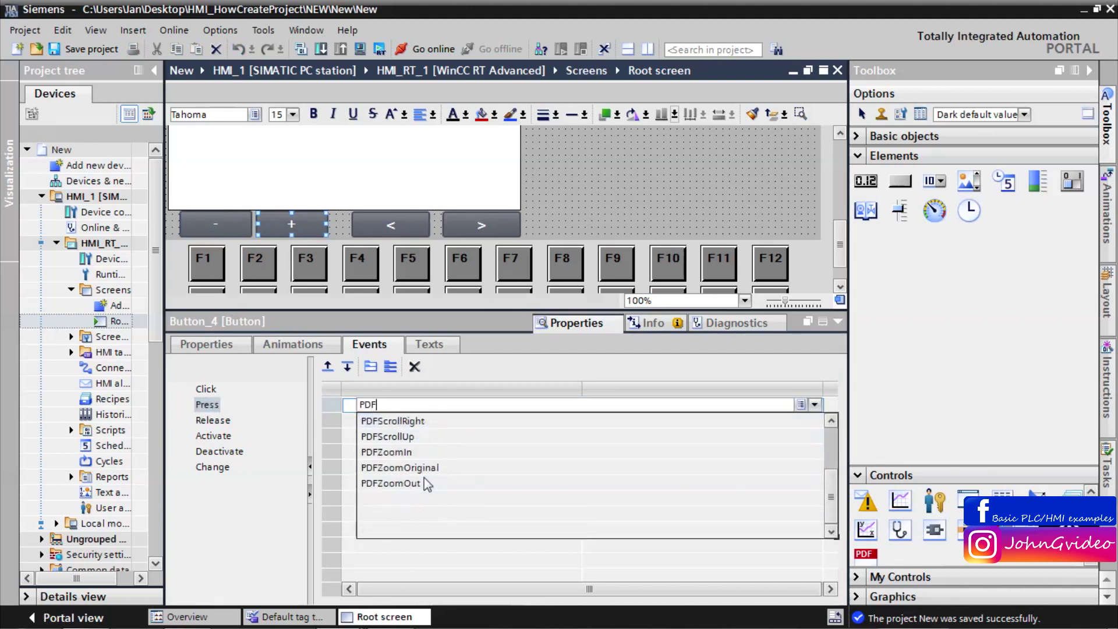
pyautogui.click(397, 452)
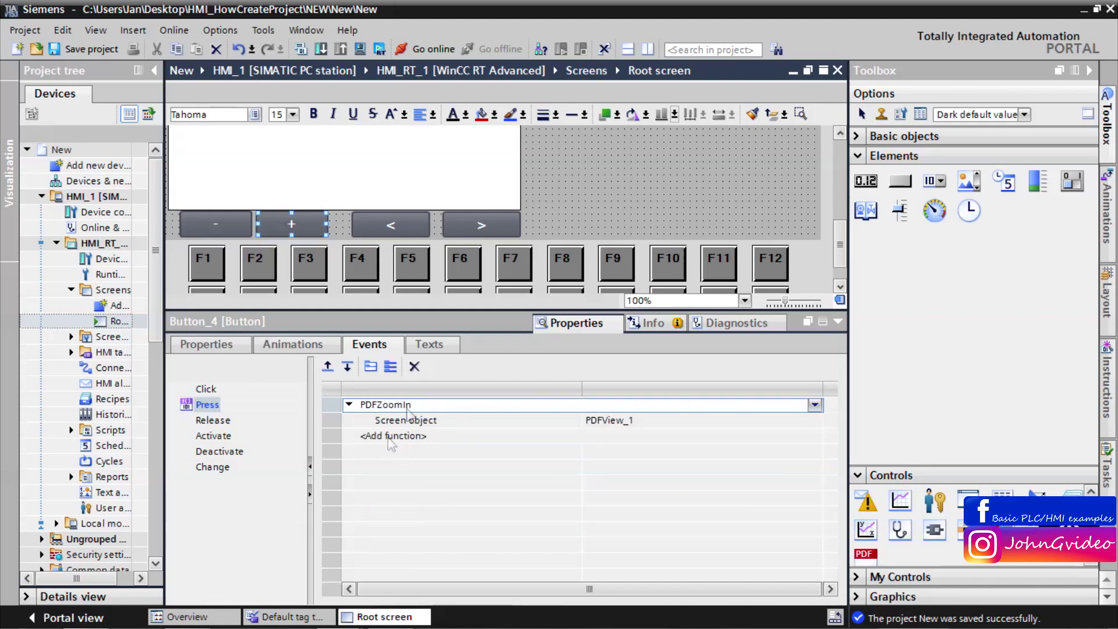
pyautogui.click(836, 322)
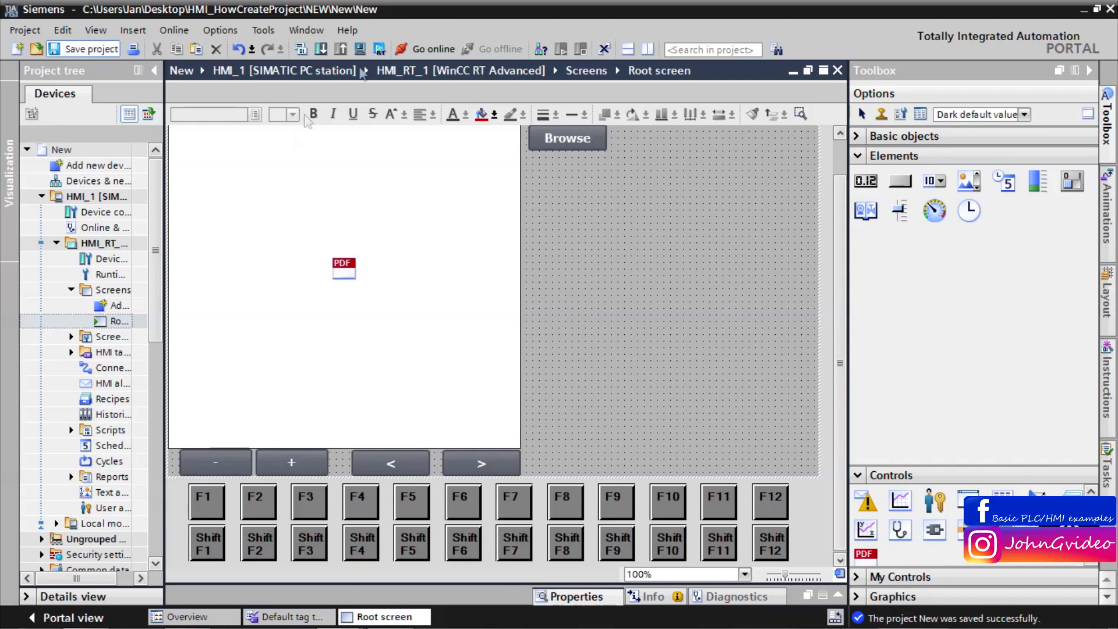
# Compile and start the runtime, then load Simatic_manual into the PDF view via Browse.
pyautogui.click(379, 49)
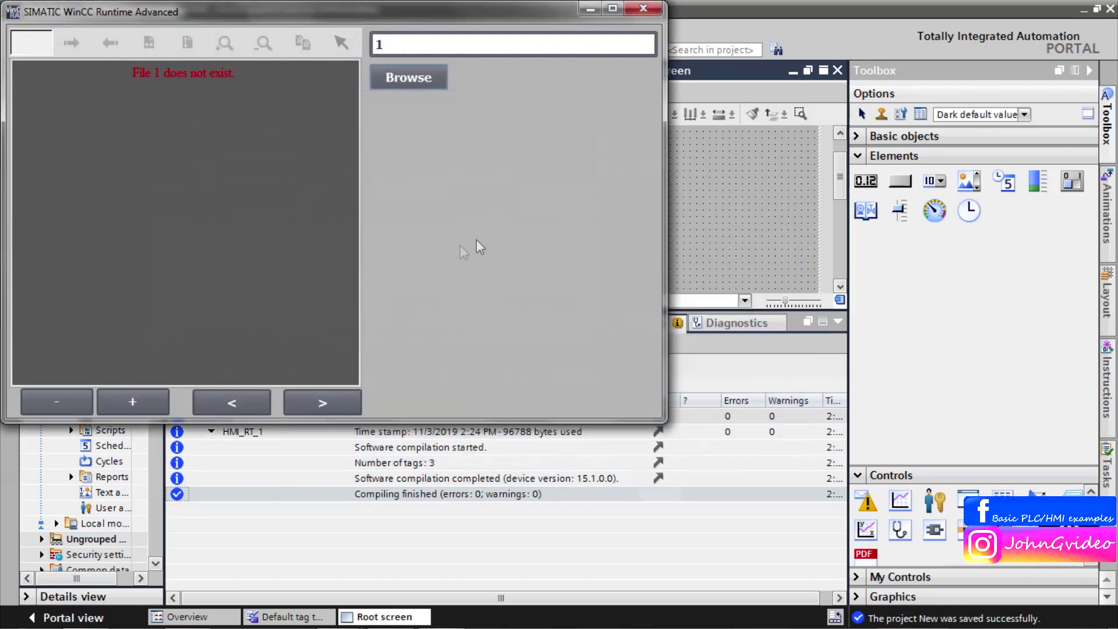
pyautogui.click(408, 76)
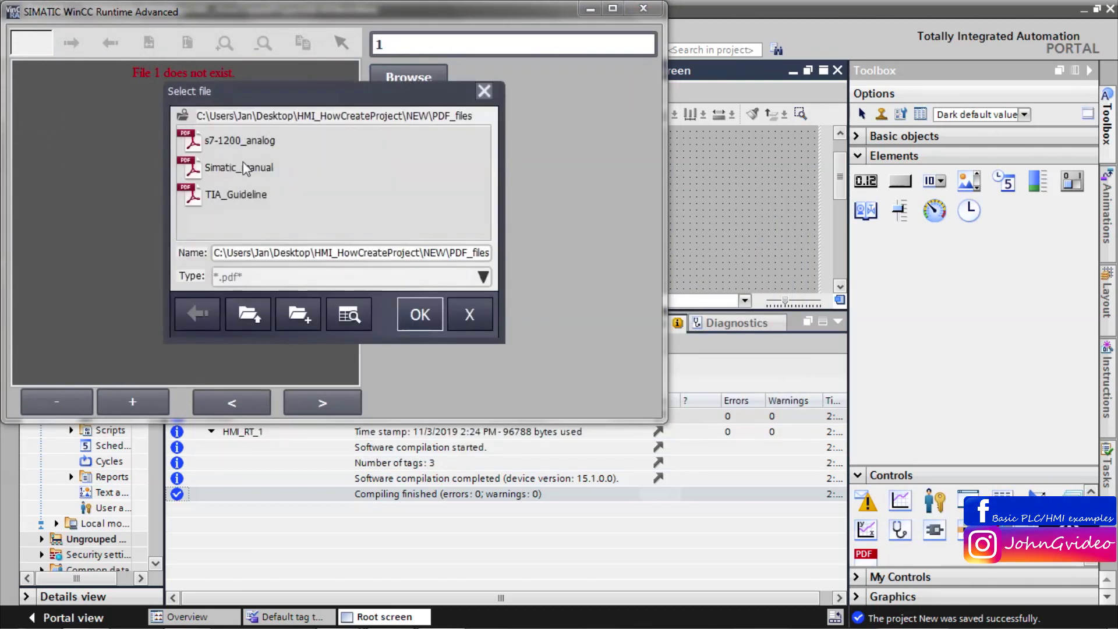
pyautogui.click(265, 168)
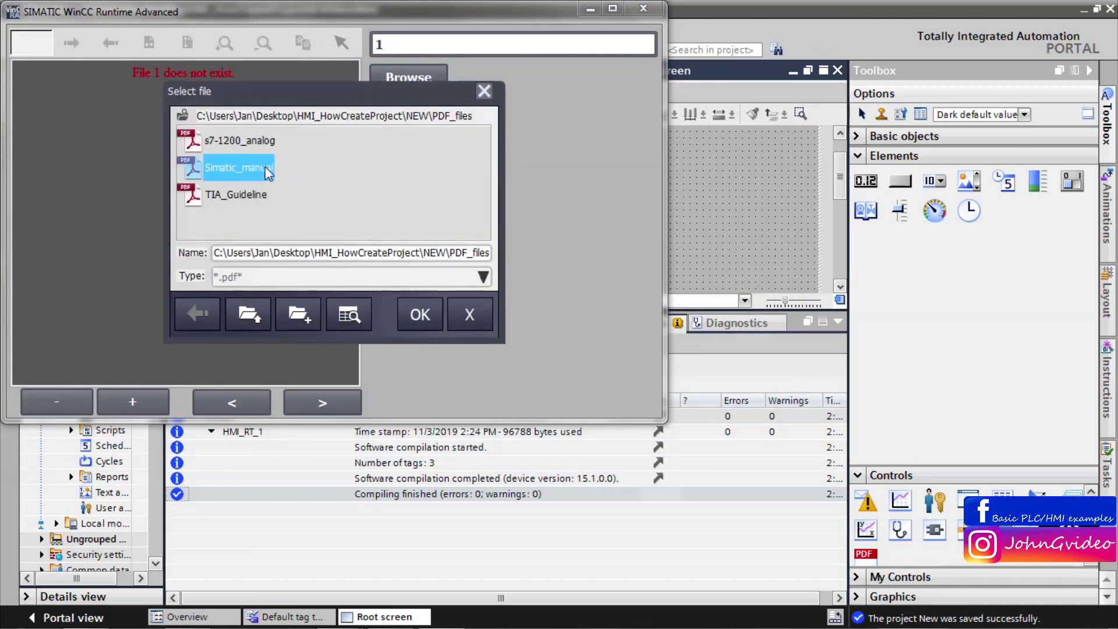
pyautogui.click(417, 315)
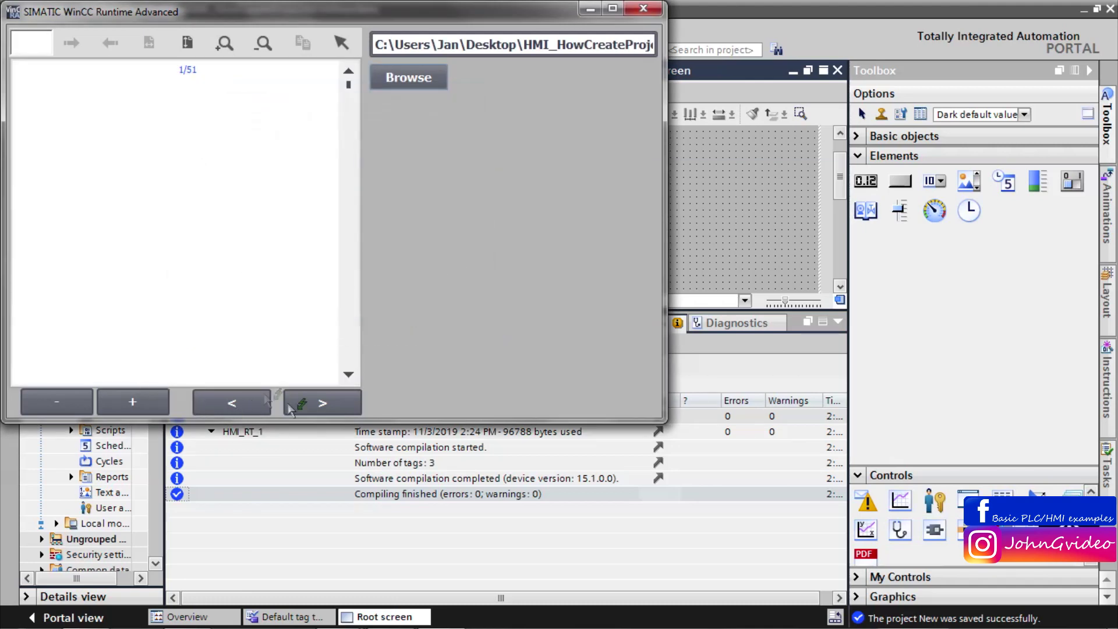
# Page forward through the manual with the > button to page 14 of 51.
pyautogui.click(294, 406)
pyautogui.click(294, 406)
pyautogui.click(300, 405)
pyautogui.click(300, 405)
pyautogui.click(307, 405)
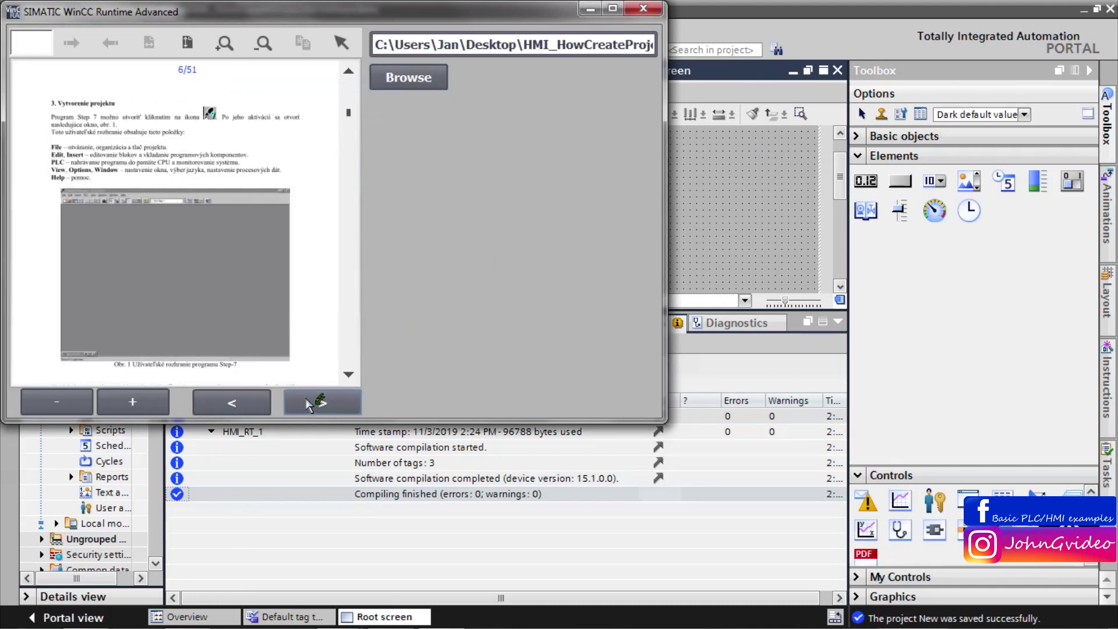
pyautogui.click(309, 404)
pyautogui.click(309, 404)
pyautogui.click(308, 404)
pyautogui.click(309, 403)
pyautogui.click(310, 403)
pyautogui.click(317, 402)
pyautogui.click(323, 402)
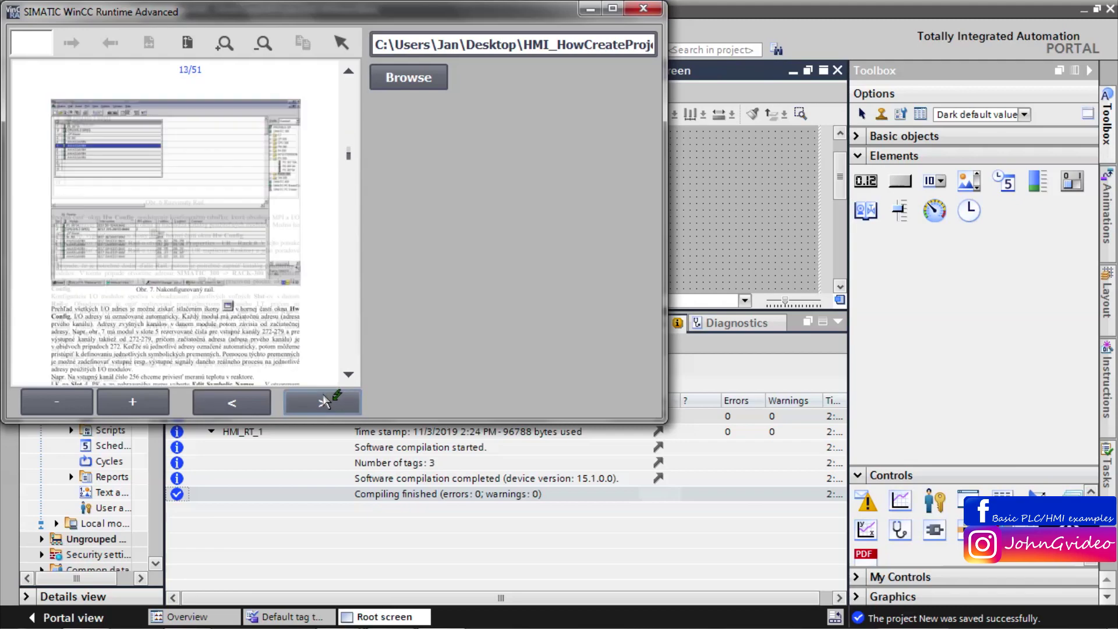
pyautogui.click(324, 401)
# Zoom in twice with +, zoom back out with -, then close the runtime.
pyautogui.click(131, 403)
pyautogui.click(131, 403)
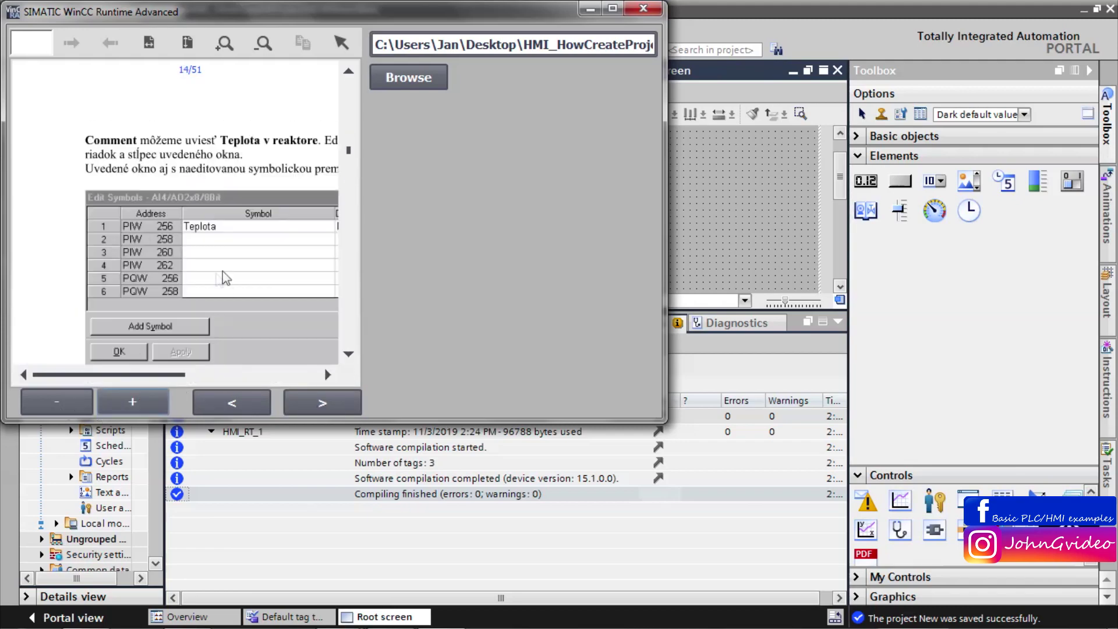
pyautogui.scroll(-3, 237, 254)
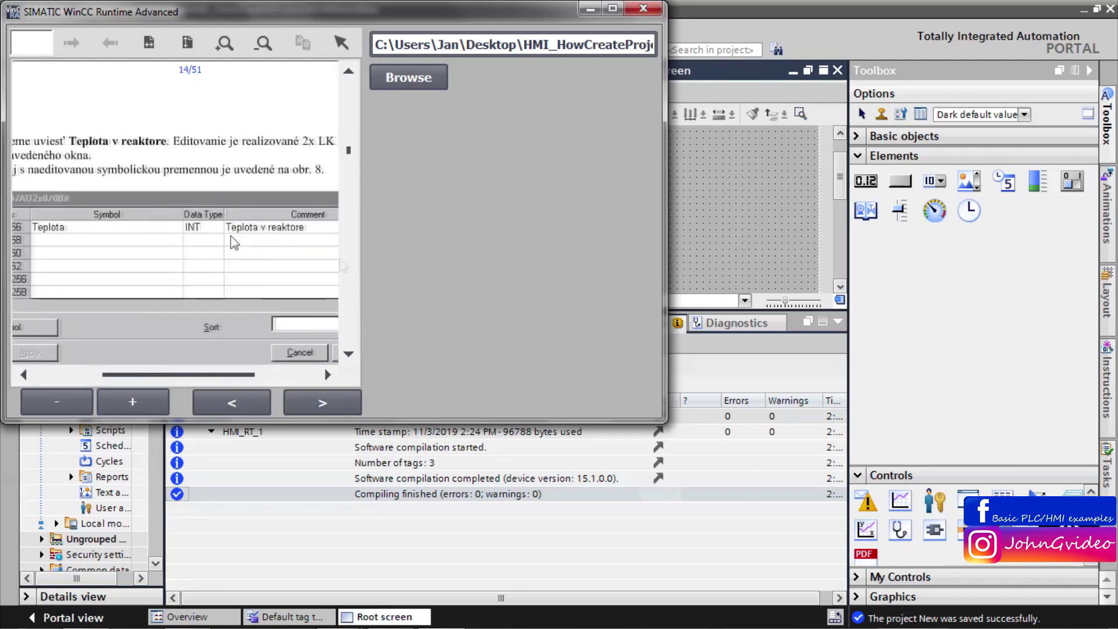
pyautogui.scroll(-2, 50, 347)
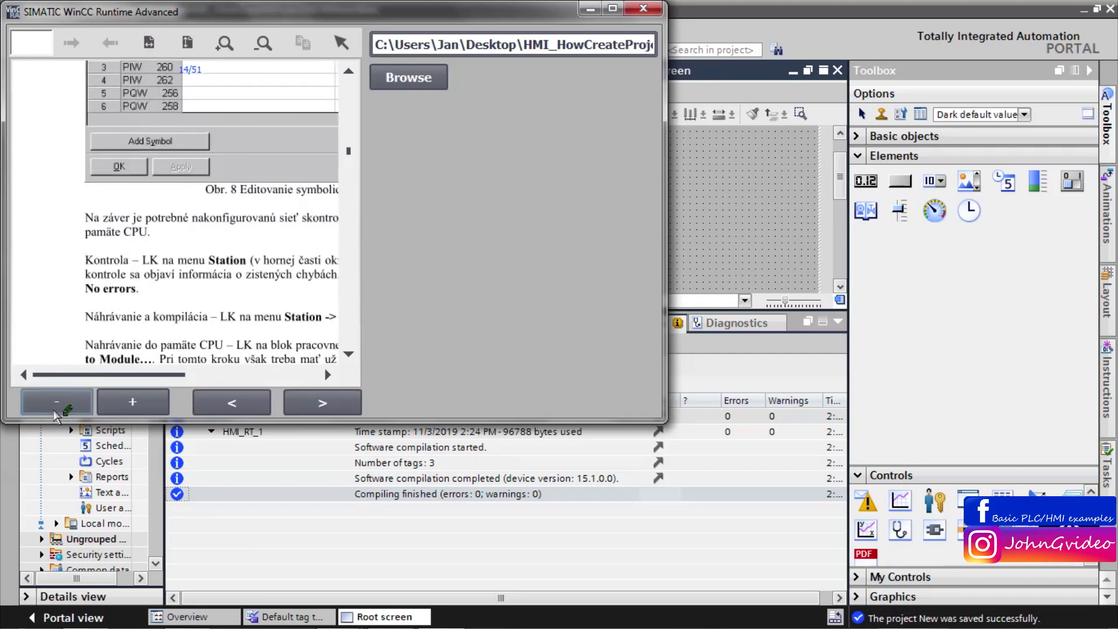
pyautogui.click(57, 403)
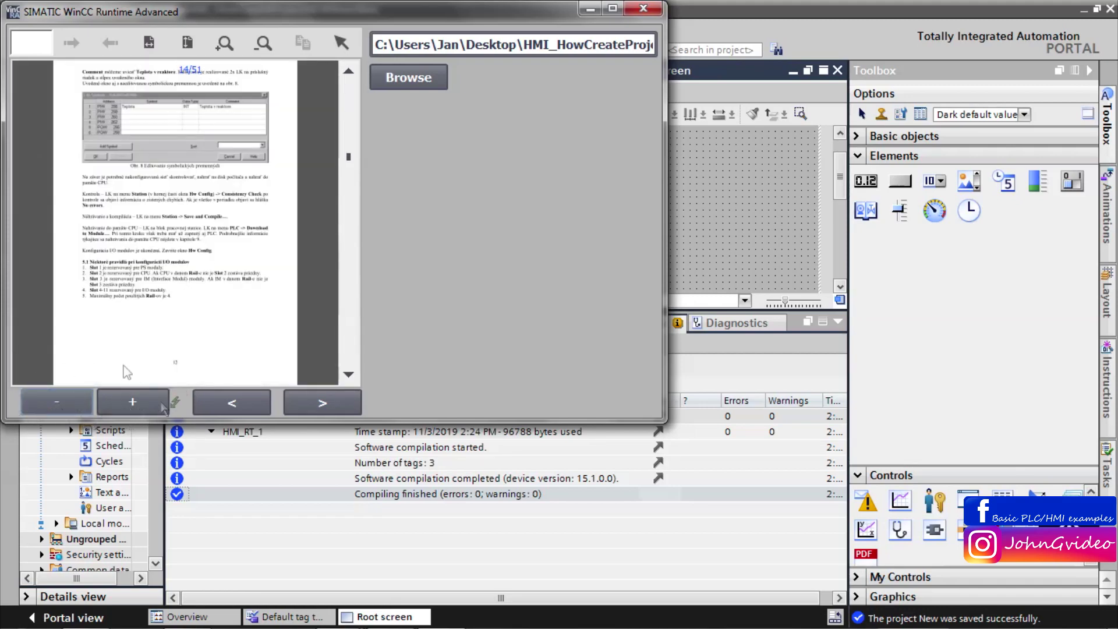
pyautogui.click(656, 14)
pyautogui.click(837, 321)
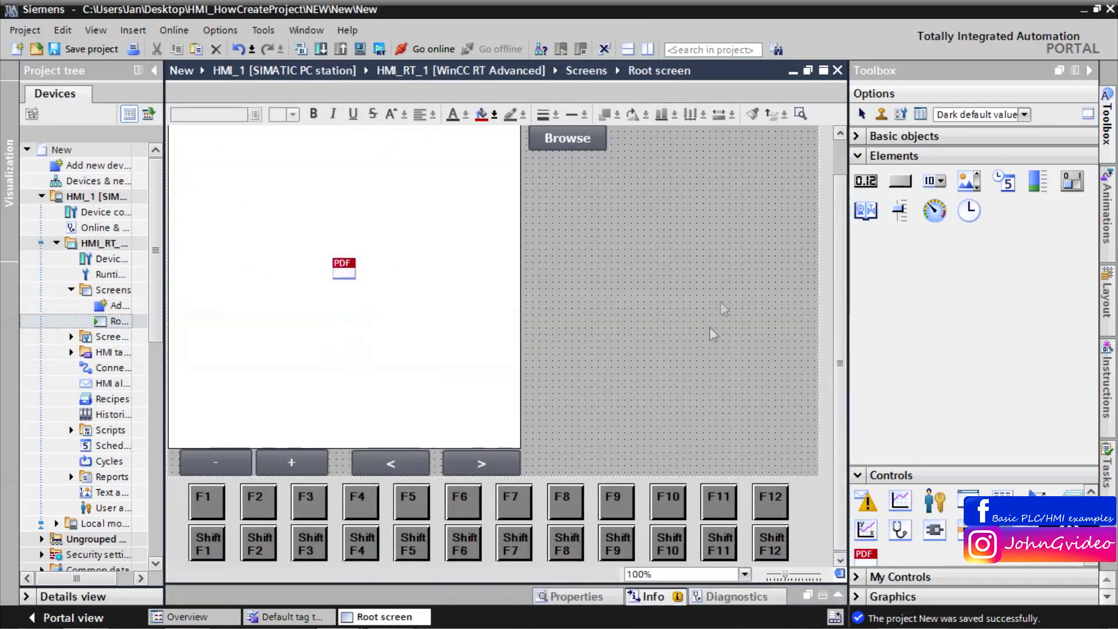
# Scroll the Root screen canvas back up.
pyautogui.scroll(2, 713, 334)
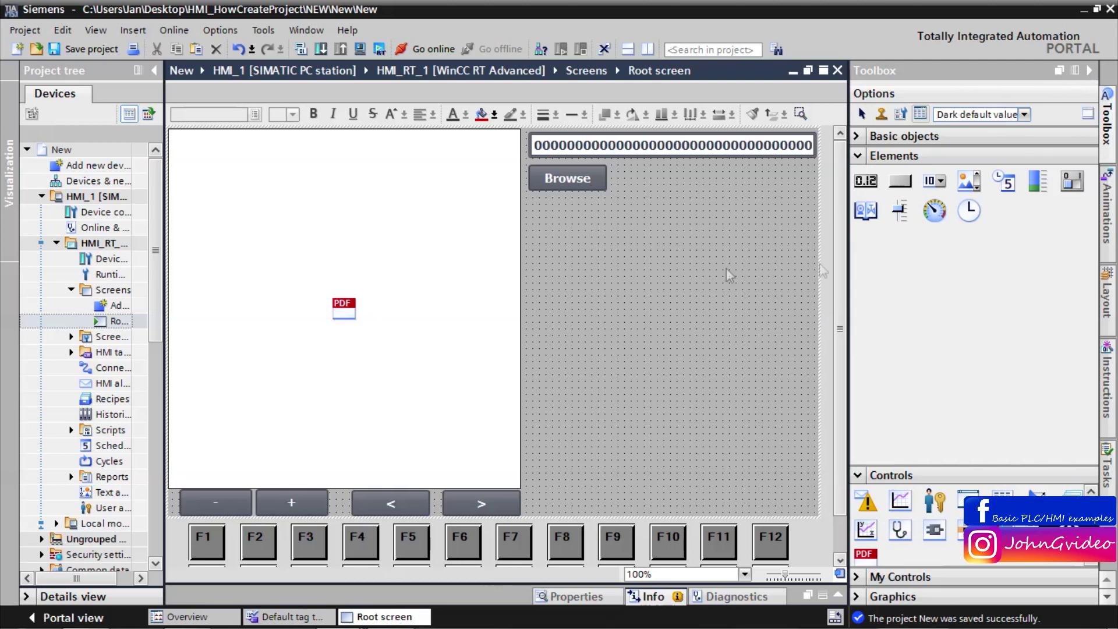